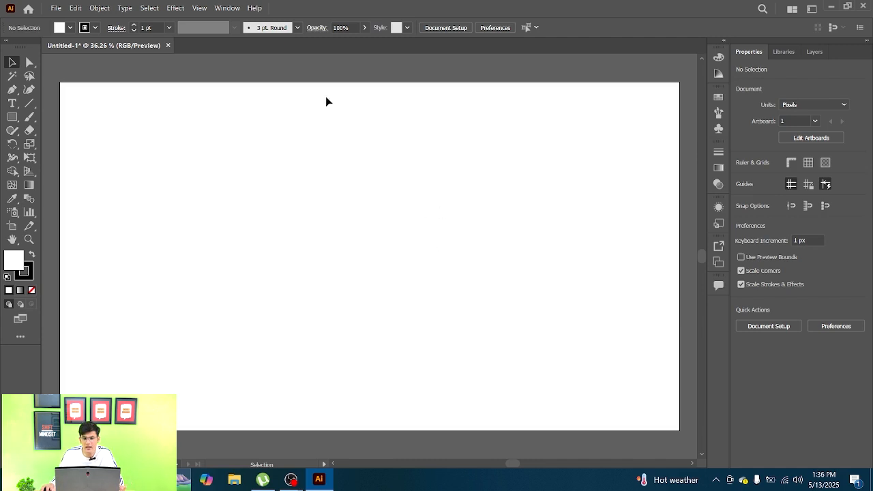
# Step: Show the Symbols collection and spray Film symbols along a winding path across the artboard with the Symbol Sprayer tool
pyautogui.click(224, 10)
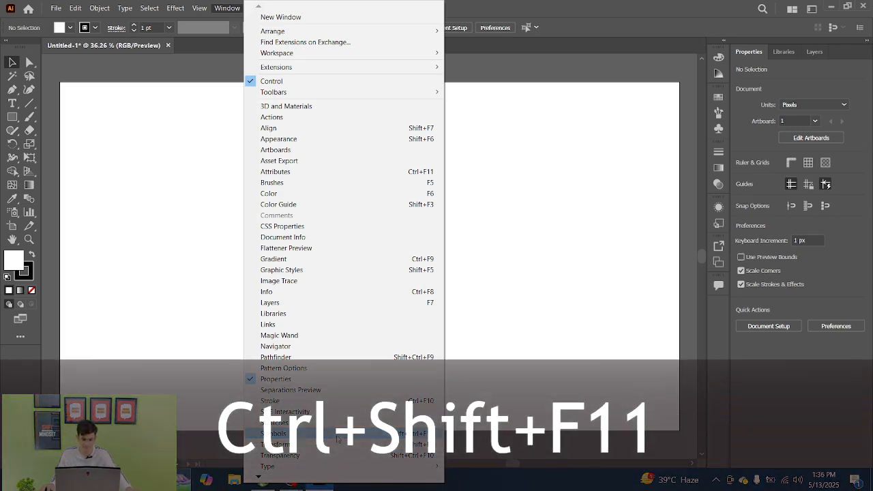
pyautogui.click(342, 435)
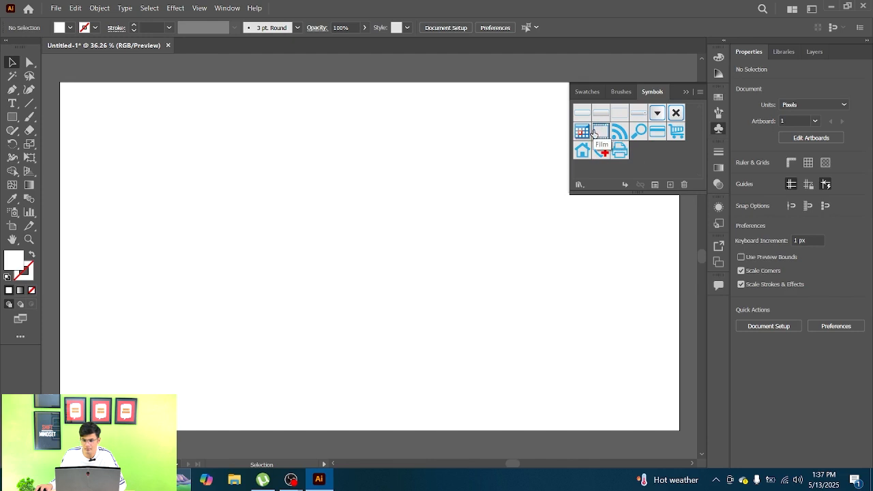
pyautogui.click(11, 214)
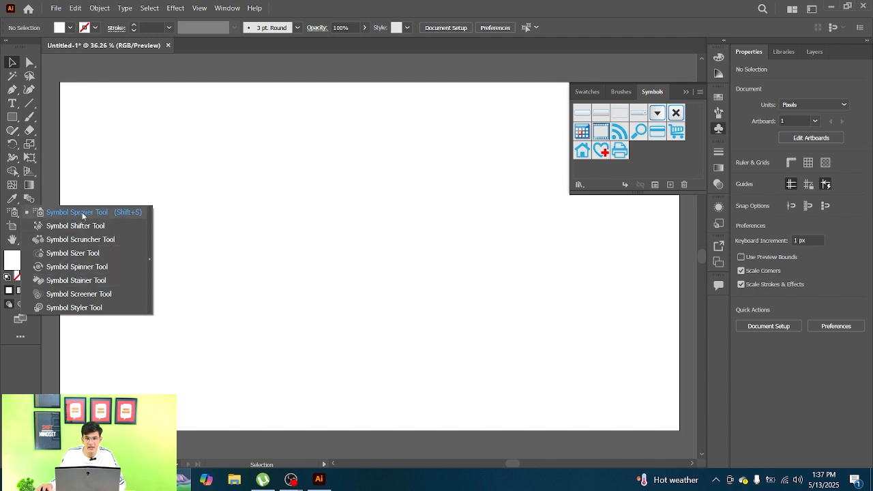
pyautogui.click(80, 213)
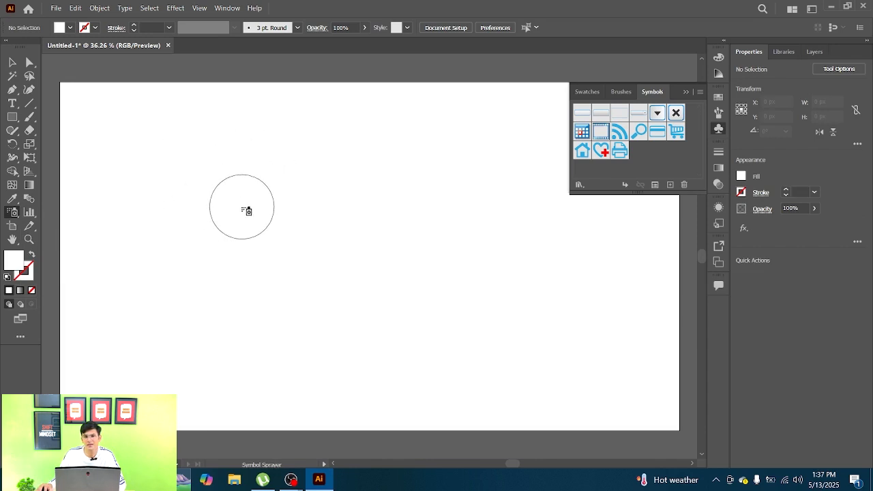
pyautogui.moveTo(246, 210)
pyautogui.mouseDown()
pyautogui.moveTo(249, 174)
pyautogui.moveTo(345, 154)
pyautogui.moveTo(412, 210)
pyautogui.moveTo(380, 245)
pyautogui.moveTo(252, 249)
pyautogui.moveTo(257, 309)
pyautogui.moveTo(378, 344)
pyautogui.moveTo(447, 294)
pyautogui.moveTo(538, 303)
pyautogui.moveTo(536, 370)
pyautogui.mouseUp()
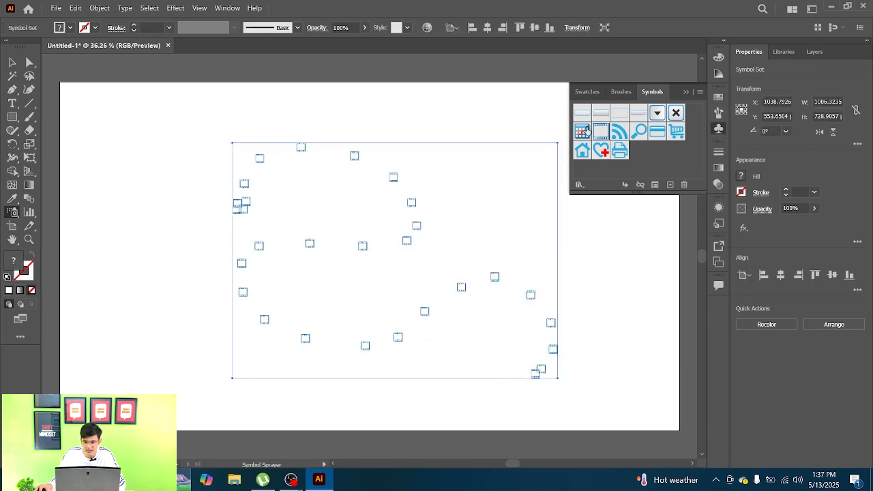
pyautogui.scroll(5, 452, 292)
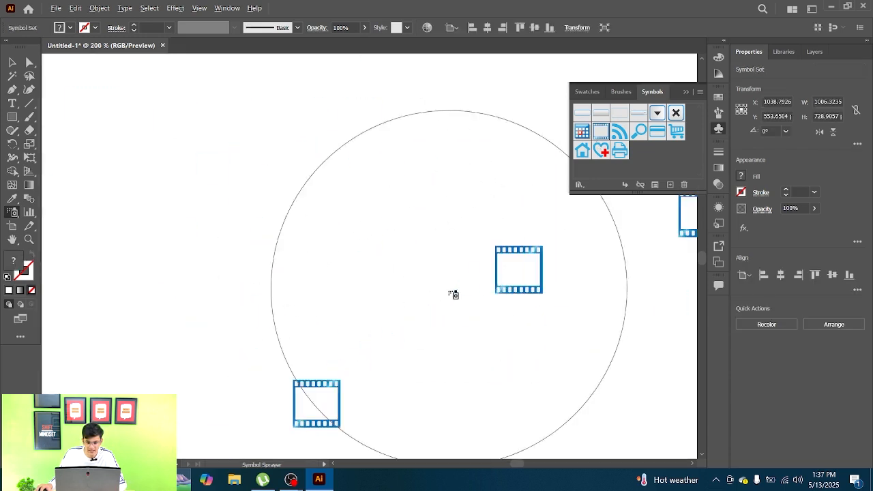
pyautogui.scroll(-4, 583, 240)
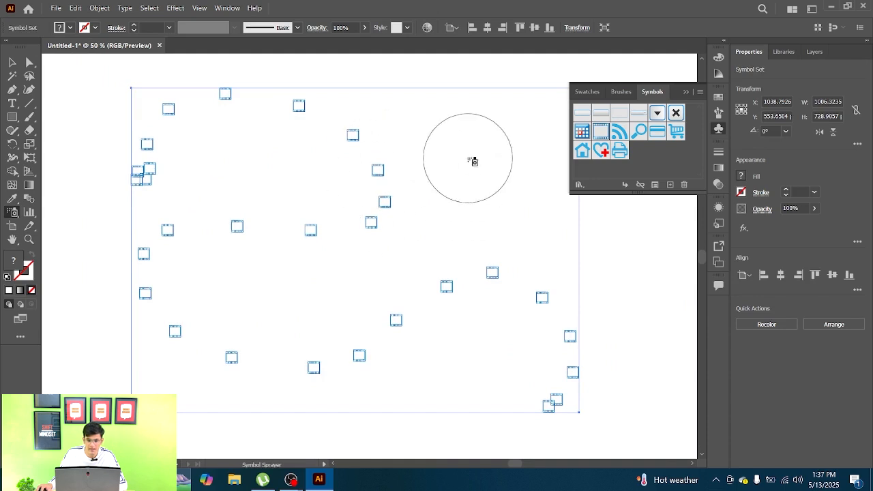
# Step: Spray more Film symbols into the set, building a dense cluster at its upper-right corner
pyautogui.click(471, 162)
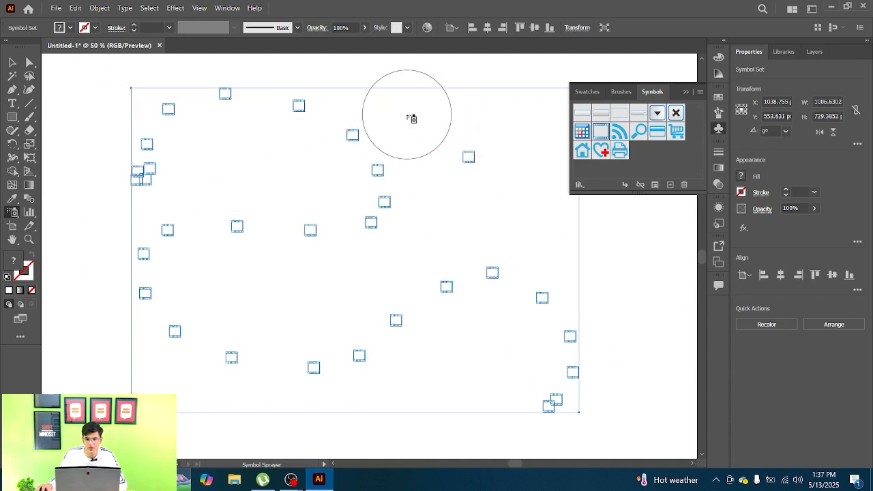
pyautogui.moveTo(405, 121)
pyautogui.mouseDown()
pyautogui.moveTo(471, 110)
pyautogui.moveTo(491, 129)
pyautogui.mouseUp()
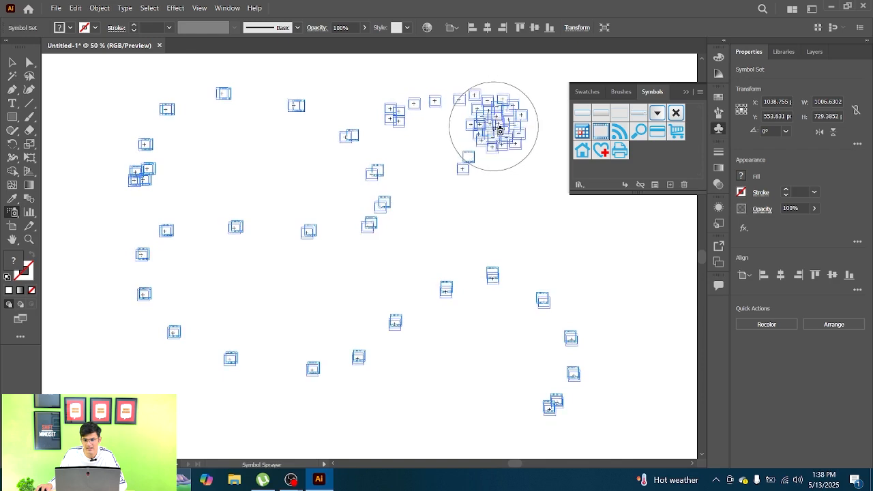
pyautogui.scroll(-4, 479, 149)
# Step: Enlarge the Symbol Sprayer brush and add a small cluster of Film symbols in the upper-left area of the set
pyautogui.click(386, 158)
pyautogui.press(']')
pyautogui.press(']')
pyautogui.press(']')
pyautogui.press(']')
pyautogui.press(']')
pyautogui.press(']')
pyautogui.press(']')
pyautogui.press(']')
pyautogui.press(']')
pyautogui.press(']')
pyautogui.press(']')
pyautogui.press(']')
pyautogui.press(']')
pyautogui.press(']')
pyautogui.press(']')
pyautogui.press(']')
pyautogui.press(']')
pyautogui.press(']')
pyautogui.press(']')
pyautogui.press(']')
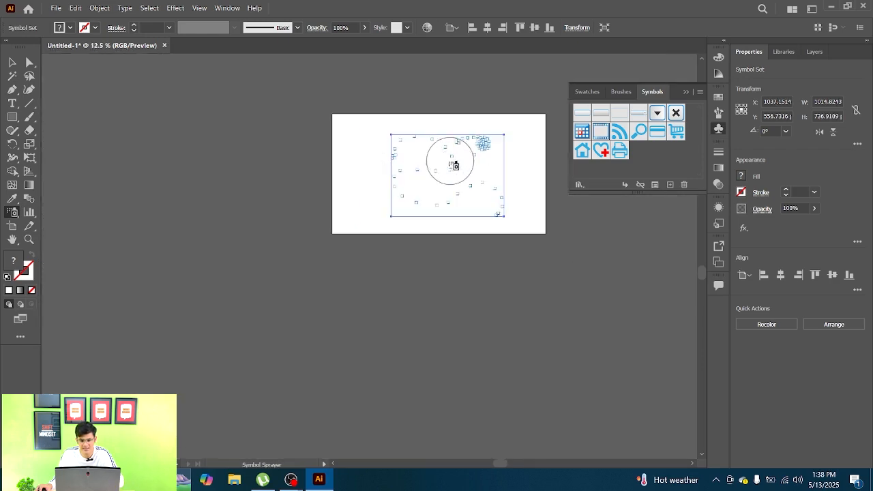
pyautogui.moveTo(440, 161); pyautogui.dragTo(349, 199)
pyautogui.scroll(7, 438, 160)
pyautogui.scroll(-3, 420, 128)
pyautogui.moveTo(436, 134); pyautogui.dragTo(325, 135)
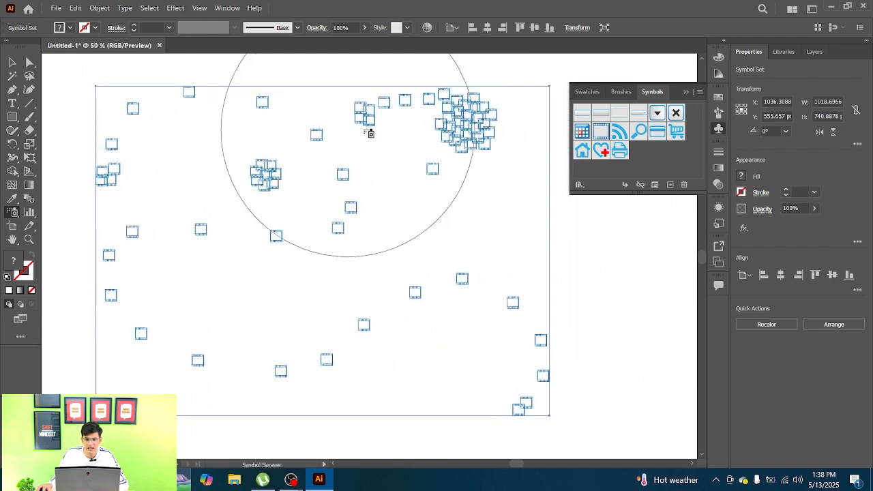
# Step: Move the whole symbol set slightly left and down with the Selection tool, and deselect it
pyautogui.press('v')
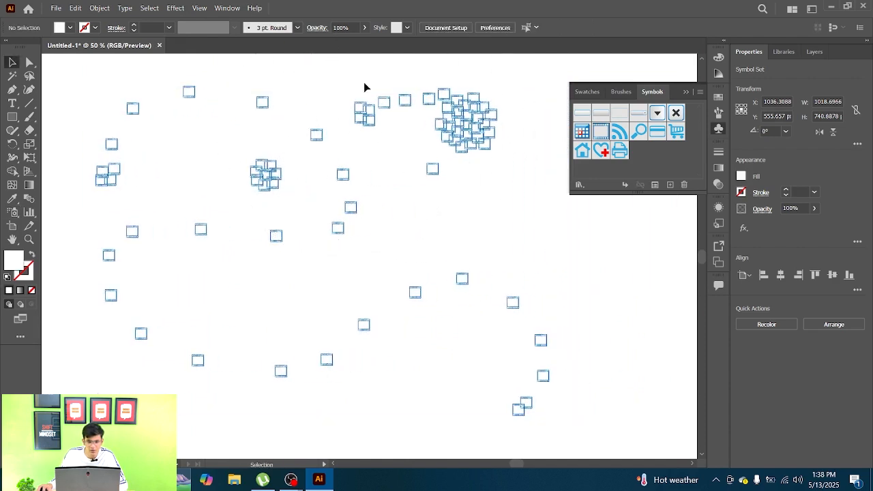
pyautogui.moveTo(369, 113); pyautogui.dragTo(360, 122)
pyautogui.rightClick(362, 122)
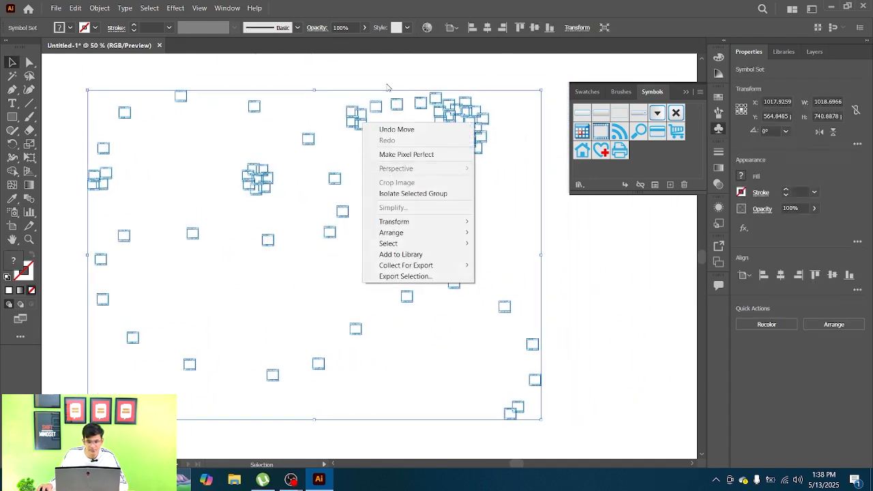
pyautogui.click(355, 147)
pyautogui.moveTo(356, 117)
pyautogui.mouseDown()
pyautogui.moveTo(356, 126)
pyautogui.moveTo(345, 122)
pyautogui.moveTo(347, 135)
pyautogui.moveTo(345, 128)
pyautogui.mouseUp()
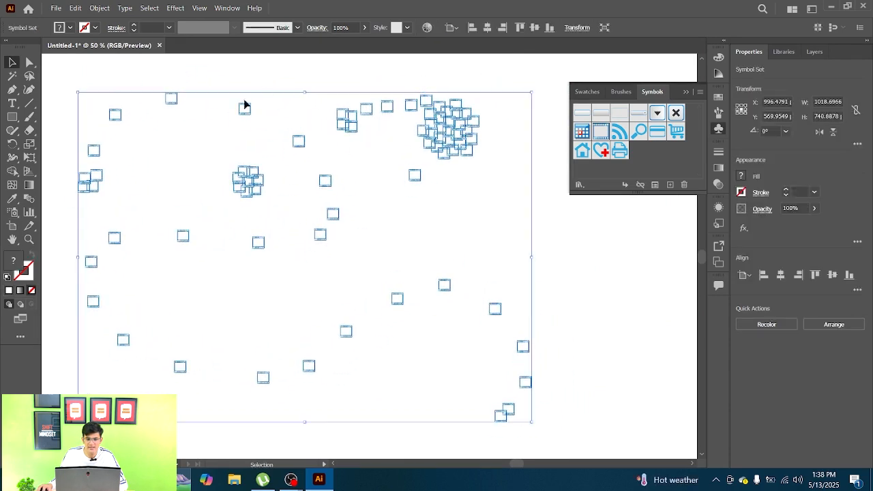
pyautogui.click(357, 123)
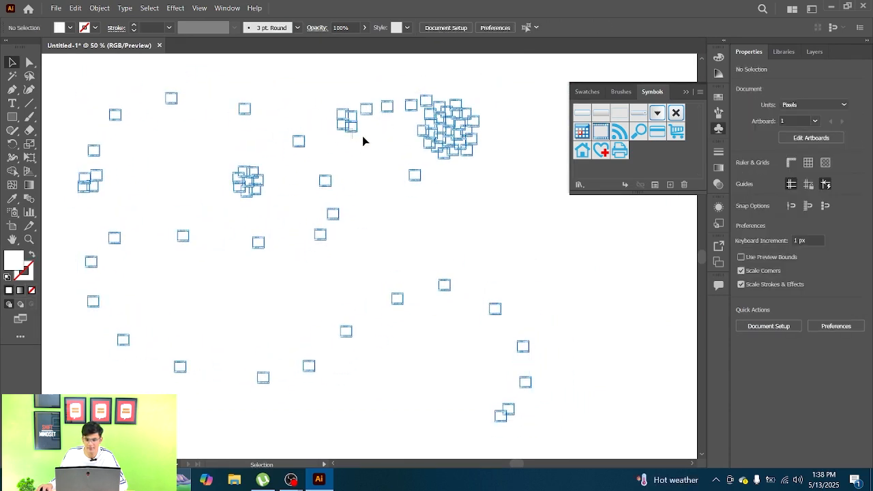
pyautogui.click(343, 122)
pyautogui.click(324, 84)
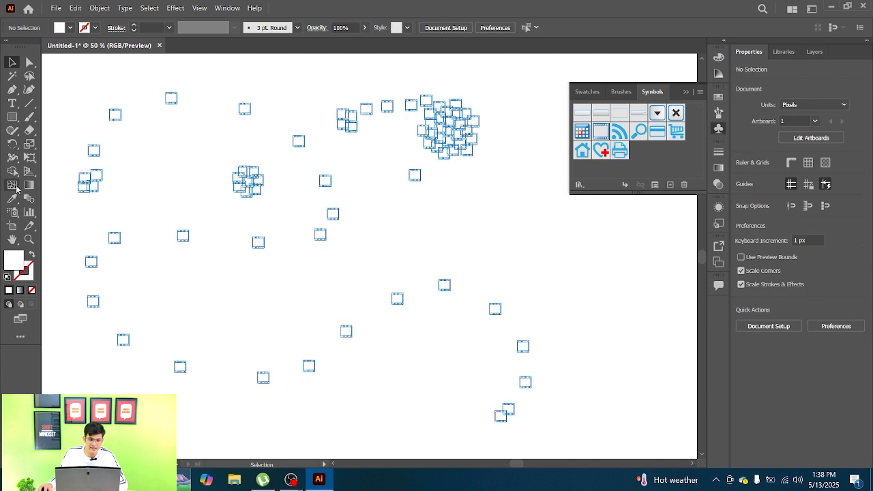
# Step: Select the sprayed symbol set and push film symbols in its upper-left and central areas to new positions with the Symbol Shifter tool
pyautogui.click(13, 212)
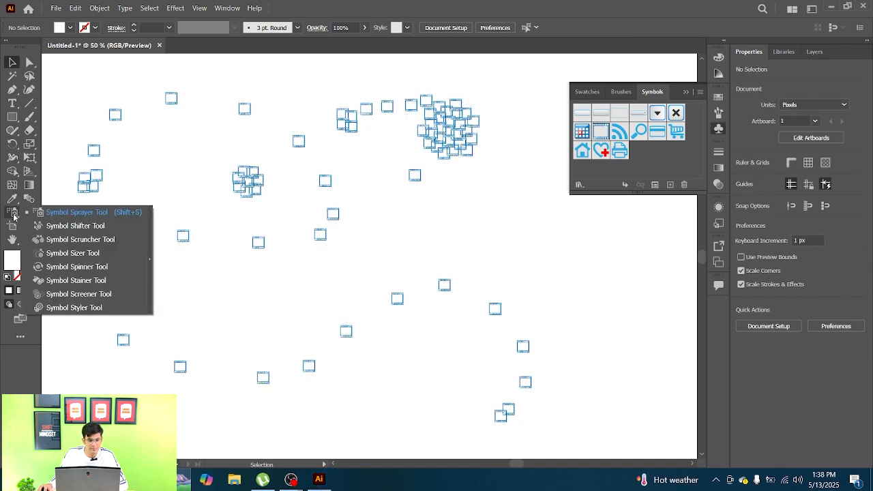
pyautogui.click(86, 225)
pyautogui.click(253, 171)
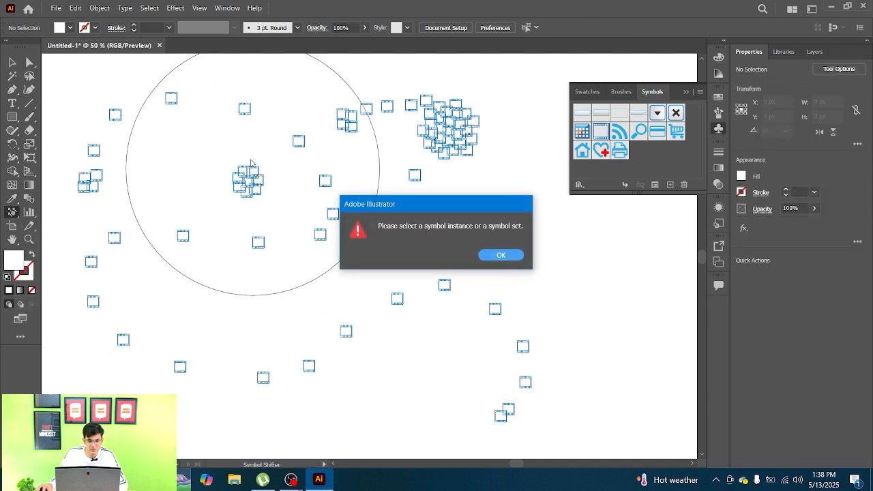
pyautogui.click(519, 259)
pyautogui.press('v')
pyautogui.click(412, 222)
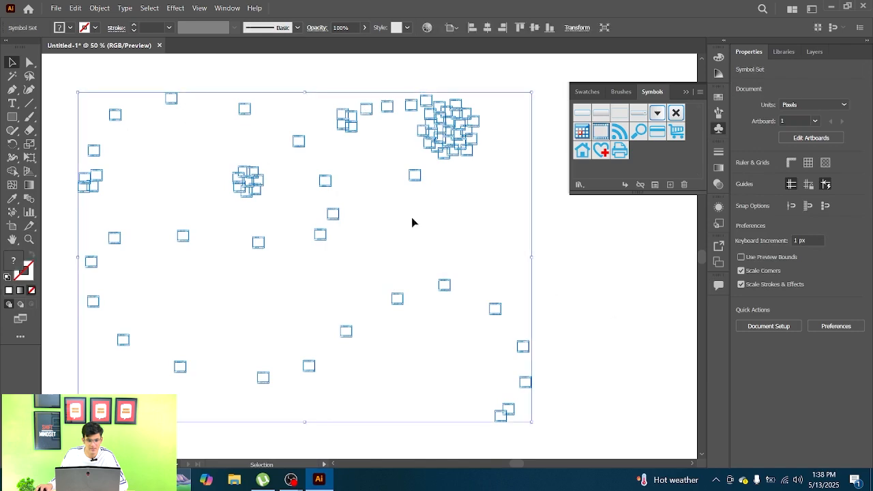
pyautogui.click(13, 212)
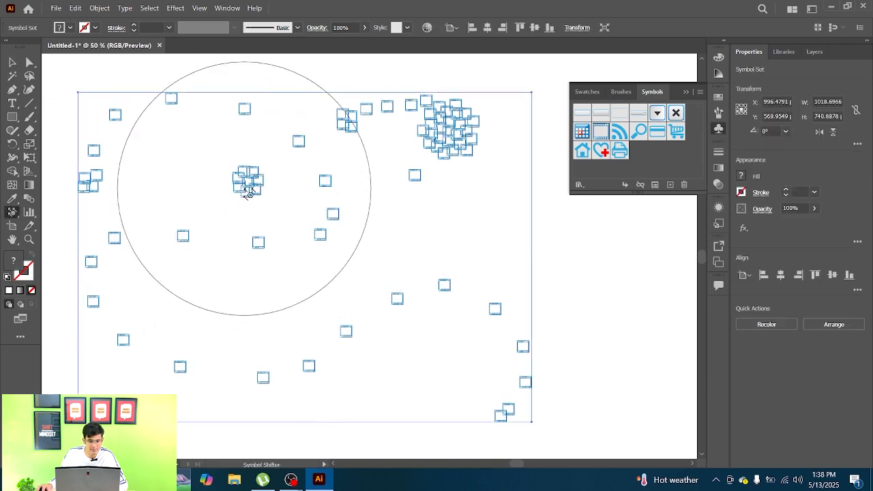
pyautogui.moveTo(249, 193)
pyautogui.mouseDown()
pyautogui.moveTo(243, 146)
pyautogui.moveTo(273, 142)
pyautogui.moveTo(328, 158)
pyautogui.moveTo(321, 179)
pyautogui.moveTo(241, 182)
pyautogui.moveTo(184, 161)
pyautogui.moveTo(195, 136)
pyautogui.mouseUp()
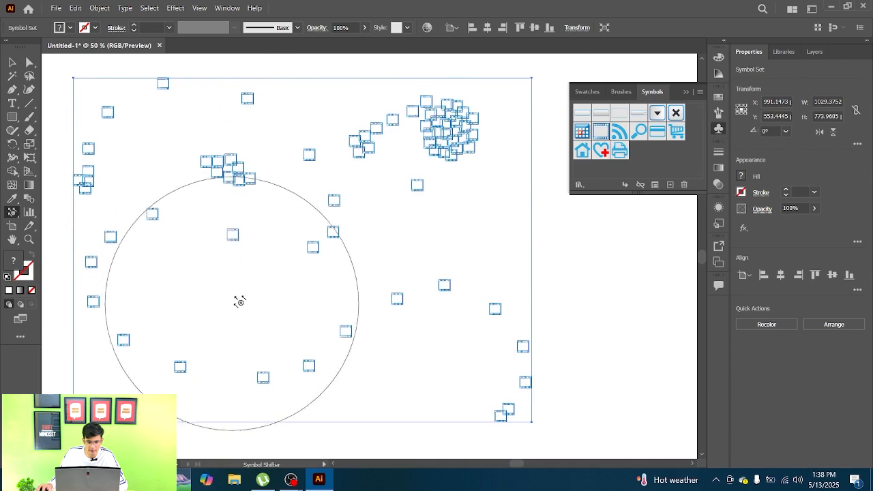
pyautogui.moveTo(231, 239); pyautogui.dragTo(230, 296)
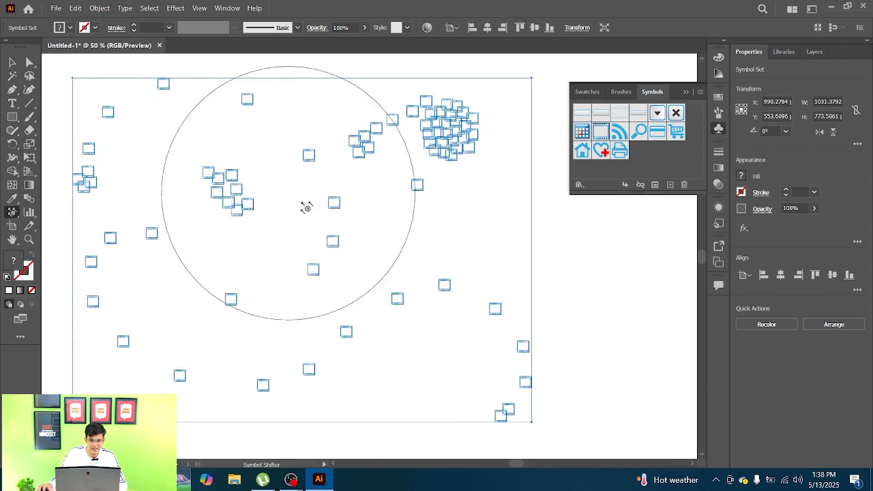
# Step: Reduce the Symbol Shifter brush and nudge the lone film symbol below the small cluster up and to the right
pyautogui.press('[')
pyautogui.press('[')
pyautogui.press('[')
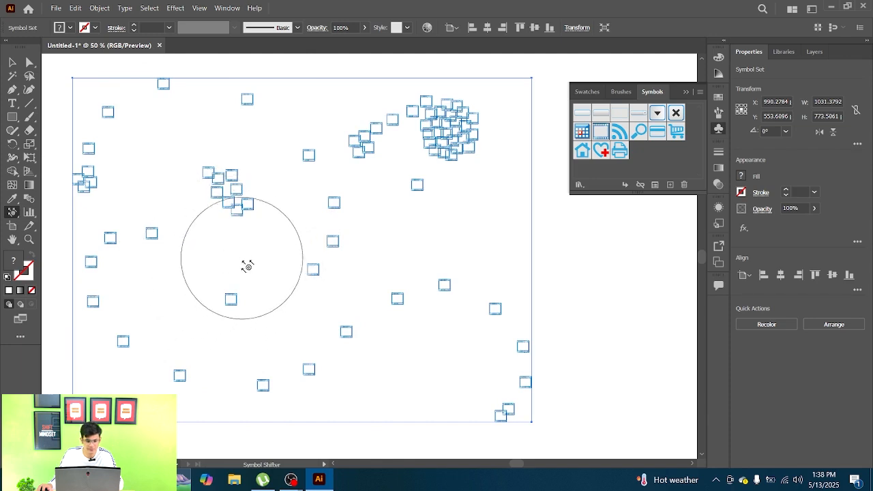
pyautogui.press('[')
pyautogui.press('[')
pyautogui.moveTo(232, 302)
pyautogui.mouseDown()
pyautogui.moveTo(231, 327)
pyautogui.moveTo(241, 321)
pyautogui.moveTo(215, 262)
pyautogui.moveTo(243, 311)
pyautogui.moveTo(253, 284)
pyautogui.mouseUp()
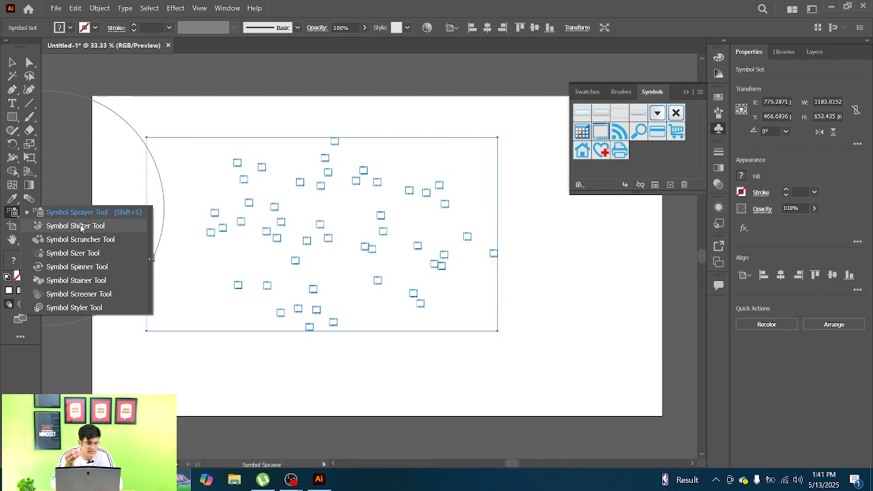
# Step: Choose the Symbol Sizer tool and shrink its brush until it surrounds only a few film symbols
pyautogui.click(71, 256)
pyautogui.scroll(1, 211, 232)
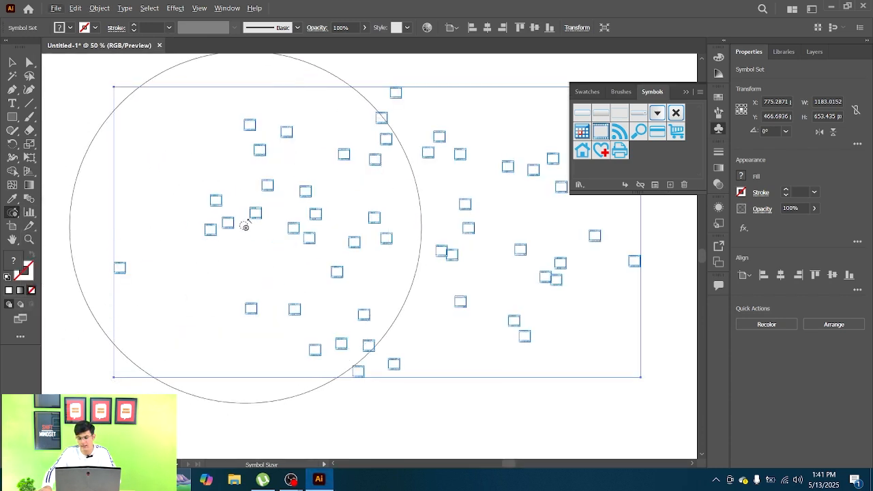
pyautogui.press('[')
pyautogui.press('[')
pyautogui.press('[')
pyautogui.press('[')
pyautogui.press('[')
pyautogui.press('[')
pyautogui.press('[')
pyautogui.press('[')
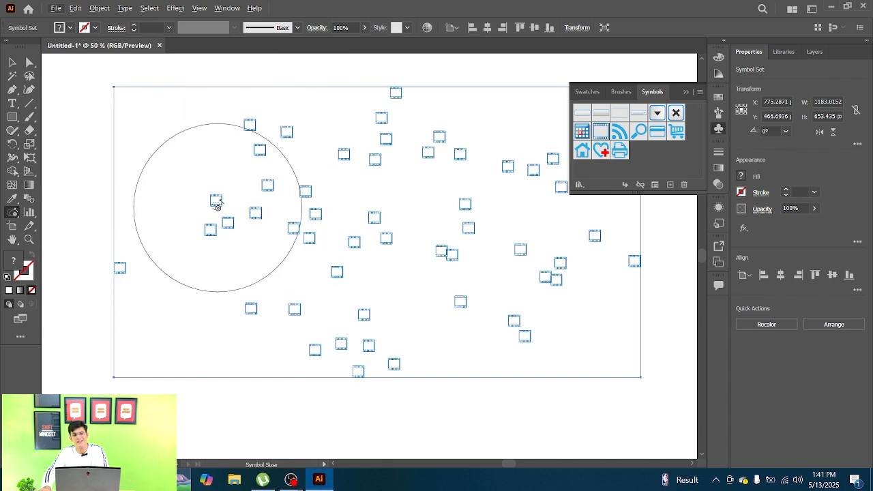
pyautogui.press('[')
pyautogui.press('[')
pyautogui.press('[')
pyautogui.press('[')
pyautogui.press('[')
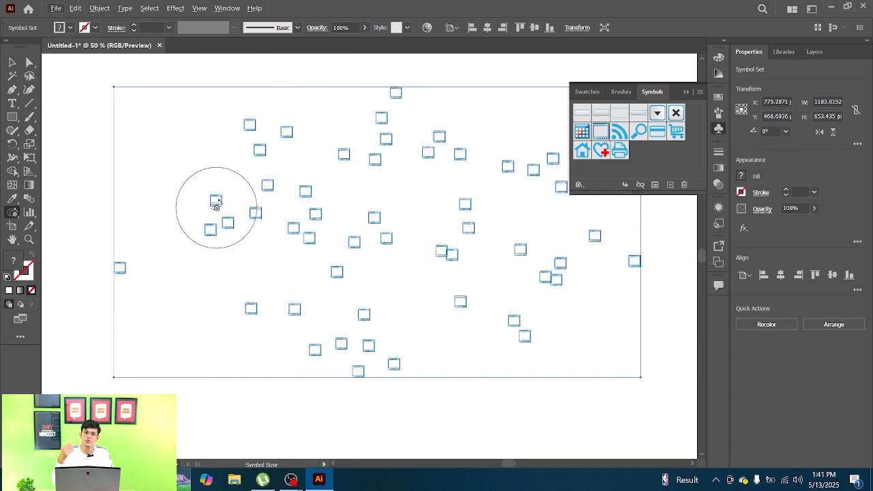
pyautogui.scroll(5, 215, 202)
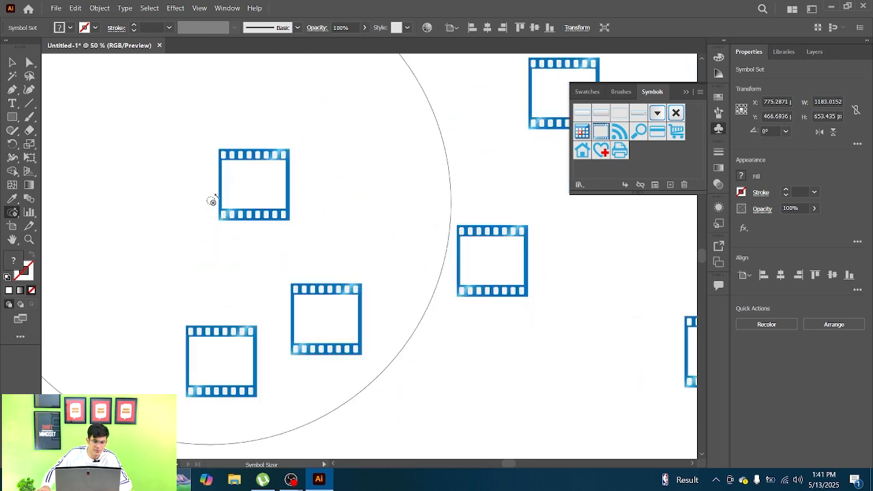
pyautogui.scroll(-3, 258, 198)
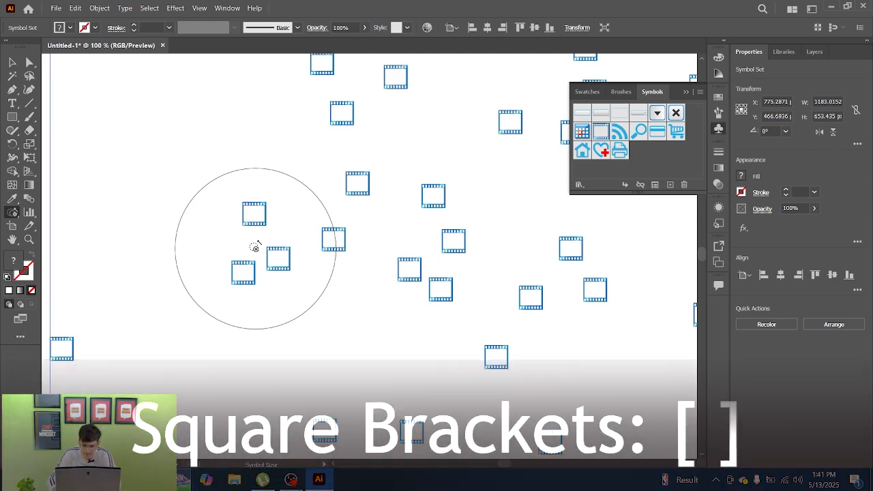
# Step: Enlarge the Symbol Sizer brush by four increments
pyautogui.press(']')
pyautogui.press(']')
pyautogui.press(']')
pyautogui.press(']')
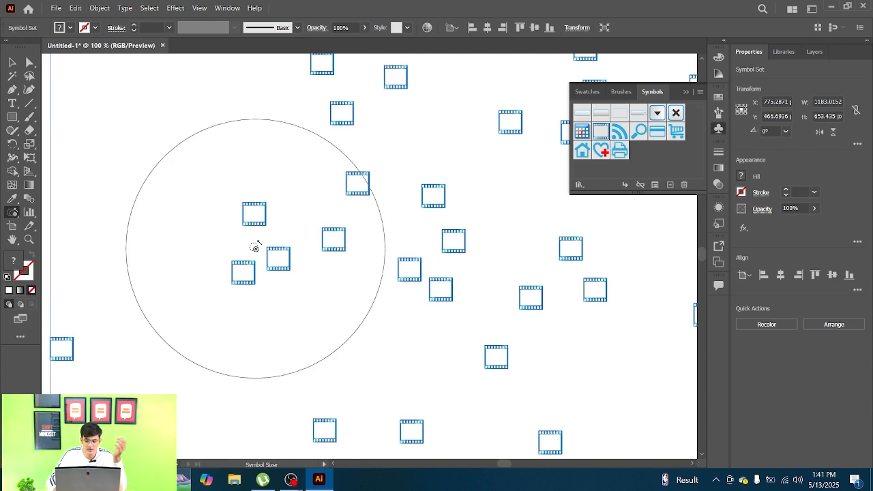
# Step: Reduce the Symbol Sizer brush by five increments and enlarge the upper film symbol of the three-symbol group at the set's left
pyautogui.press('[')
pyautogui.press('[')
pyautogui.press('[')
pyautogui.press('[')
pyautogui.press('[')
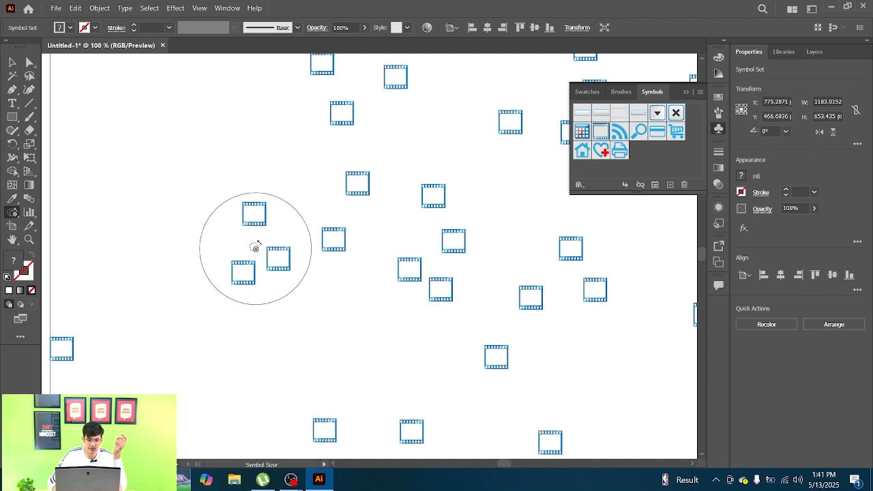
pyautogui.moveTo(246, 193); pyautogui.dragTo(246, 193)
pyautogui.scroll(-1, 238, 213)
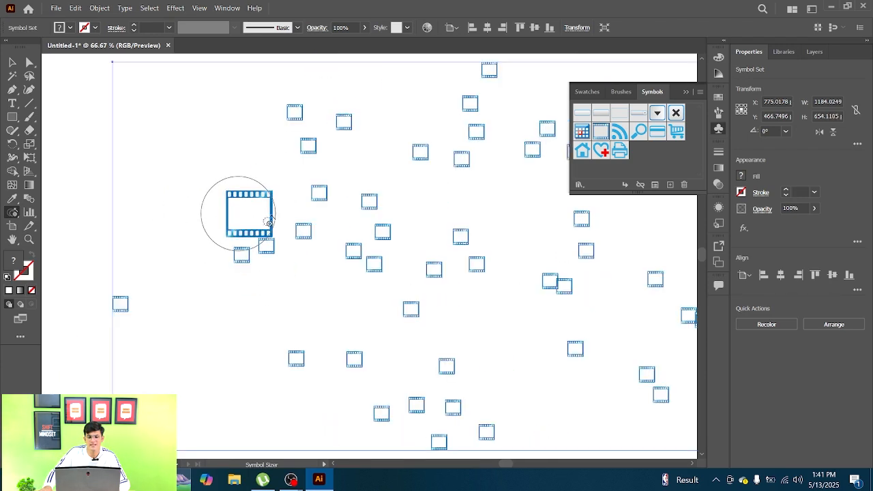
pyautogui.moveTo(282, 222)
pyautogui.mouseDown()
pyautogui.moveTo(216, 211)
pyautogui.moveTo(233, 194)
pyautogui.moveTo(182, 206)
pyautogui.mouseUp()
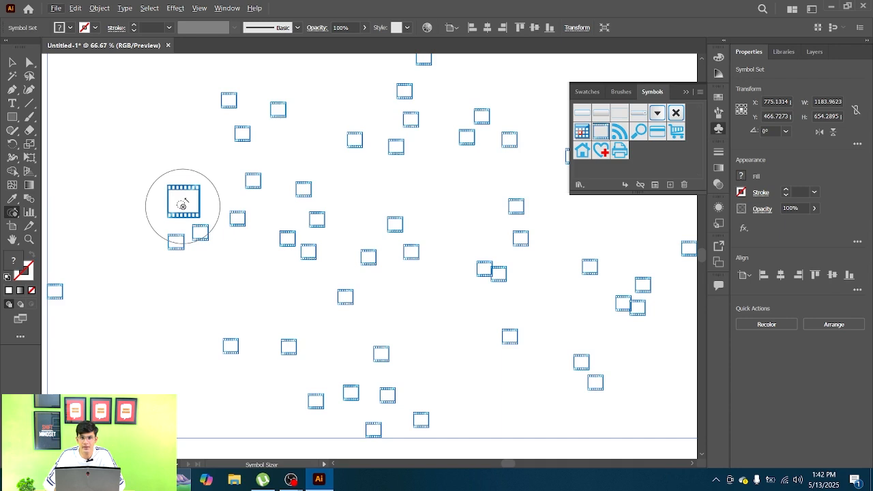
# Step: Enlarge the same film symbol a little more, and shrink it back to roughly the size of its neighbours
pyautogui.click(182, 205)
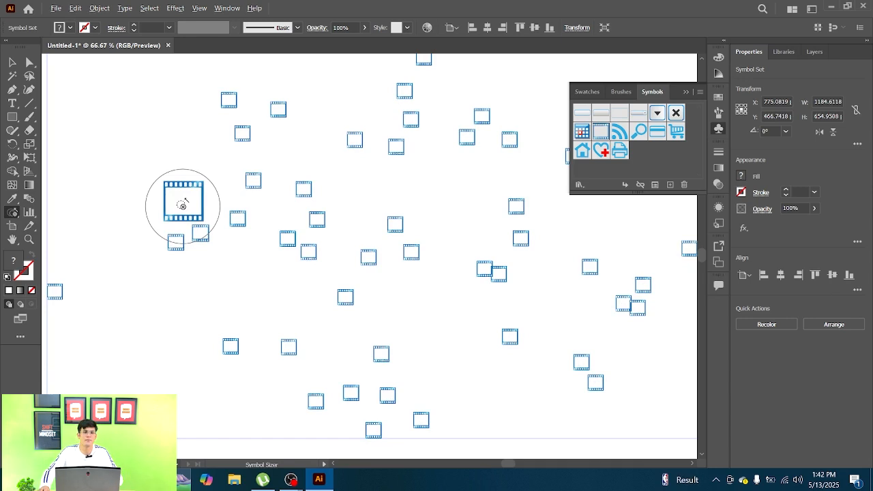
pyautogui.keyDown('alt'); pyautogui.click(182, 206); pyautogui.keyUp('alt')
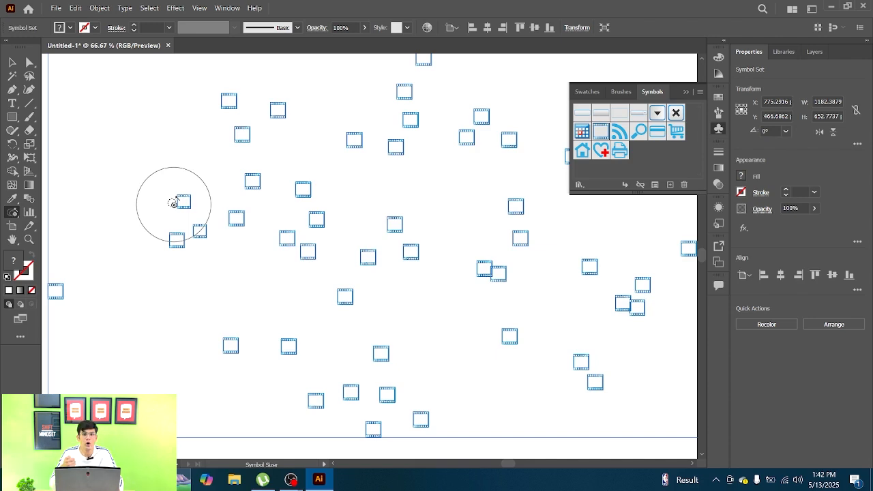
# Step: Choose the Symbol Spinner tool and rotate the film symbols in the three-symbol group at the set's left
pyautogui.scroll(4, 174, 203)
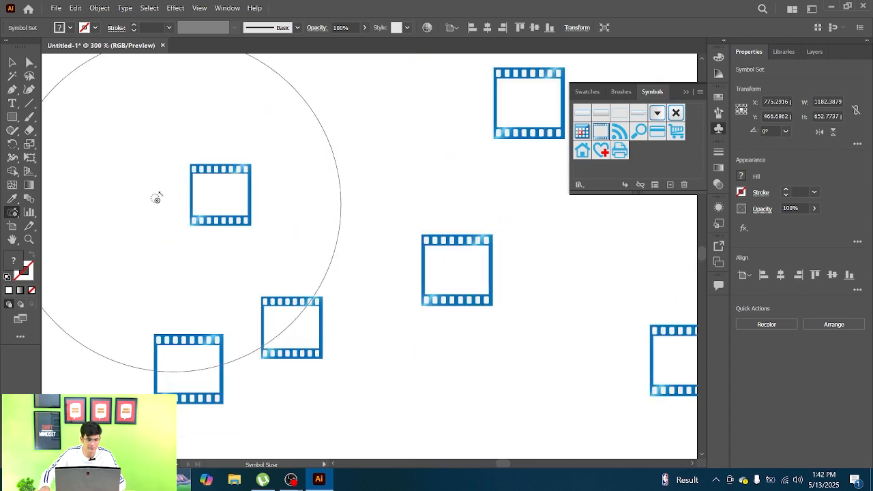
pyautogui.rightClick(13, 212)
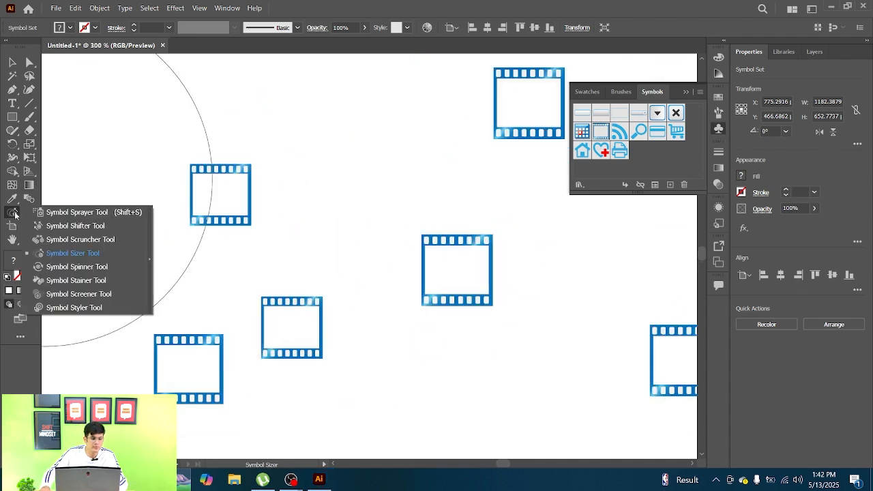
pyautogui.click(96, 267)
pyautogui.scroll(-1, 232, 207)
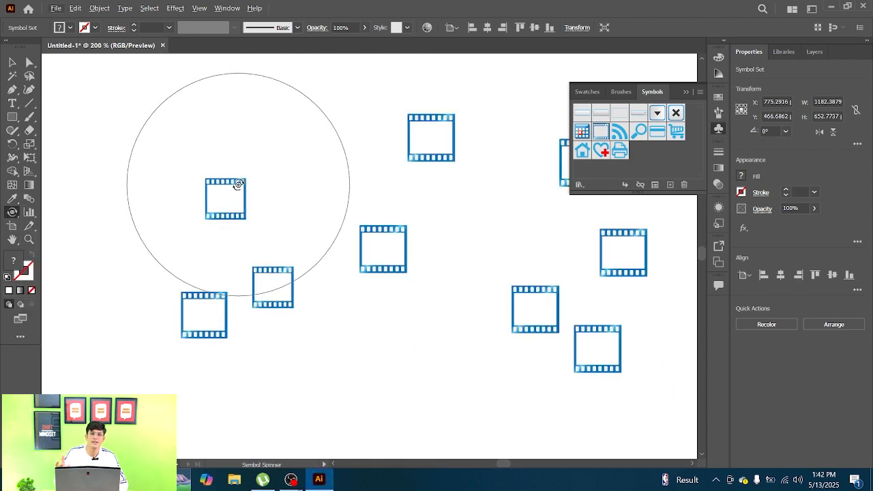
pyautogui.moveTo(238, 184)
pyautogui.mouseDown()
pyautogui.moveTo(247, 189)
pyautogui.moveTo(224, 188)
pyautogui.moveTo(193, 136)
pyautogui.moveTo(207, 167)
pyautogui.mouseUp()
# Step: Reduce the Symbol Spinner brush by five increments and rotate the group's upper film symbol further
pyautogui.press('[')
pyautogui.press('[')
pyautogui.press('[')
pyautogui.press('[')
pyautogui.press('[')
pyautogui.moveTo(234, 195); pyautogui.dragTo(225, 223)
# Step: Enlarge the Symbol Spinner brush until it covers most of the symbol set
pyautogui.scroll(-5, 308, 226)
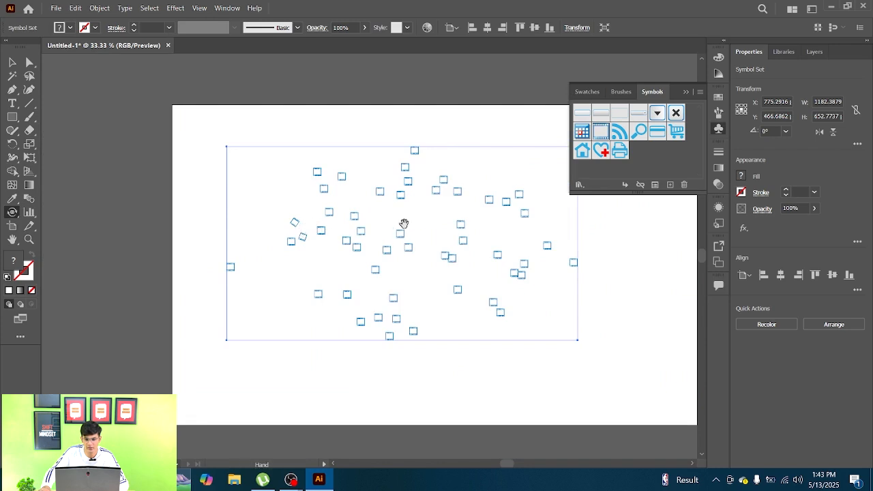
pyautogui.moveTo(404, 224); pyautogui.dragTo(347, 222)
pyautogui.press(']')
pyautogui.press(']')
pyautogui.press(']')
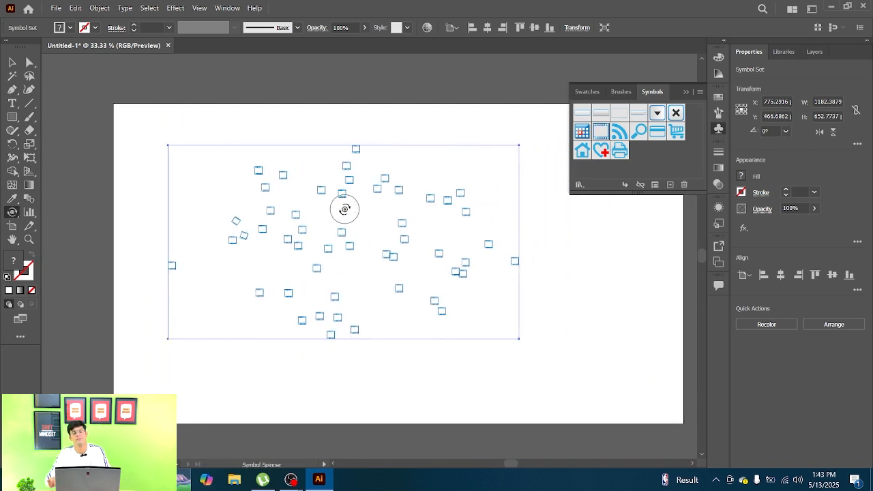
pyautogui.press(']')
pyautogui.press(']')
pyautogui.press(']')
pyautogui.press(']')
pyautogui.press(']')
pyautogui.press(']')
pyautogui.press(']')
pyautogui.press(']')
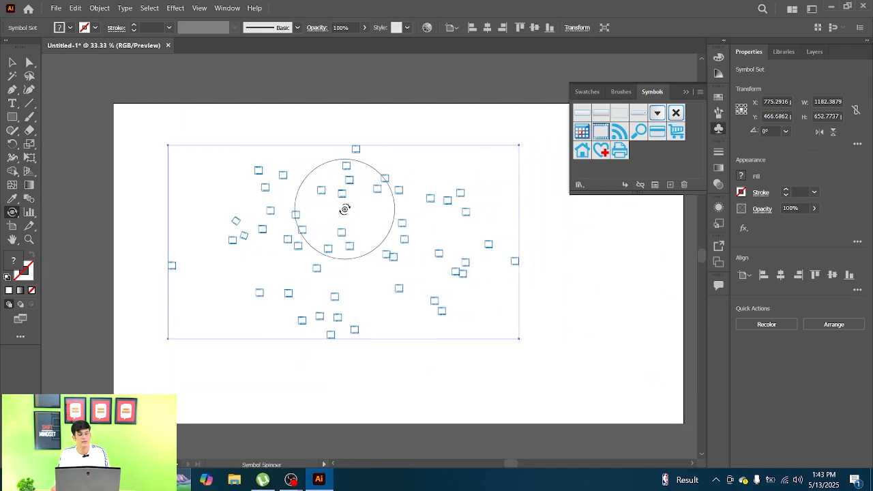
pyautogui.press(']')
pyautogui.press(']')
pyautogui.press(']')
pyautogui.press(']')
pyautogui.press(']')
pyautogui.press(']')
pyautogui.press(']')
pyautogui.press(']')
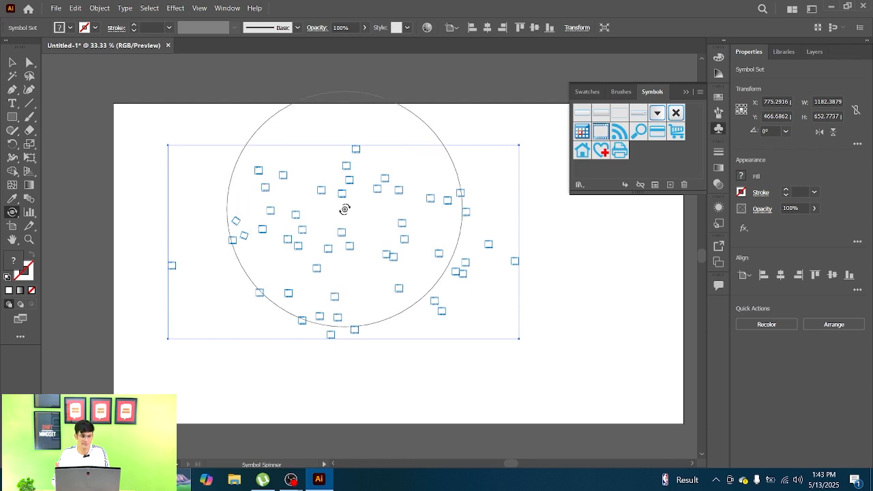
# Step: Try rotating film symbols across the whole set with the enlarged Symbol Spinner brush, and undo the rotation
pyautogui.moveTo(344, 209)
pyautogui.mouseDown()
pyautogui.moveTo(302, 212)
pyautogui.moveTo(347, 221)
pyautogui.moveTo(361, 197)
pyautogui.moveTo(382, 225)
pyautogui.moveTo(313, 192)
pyautogui.mouseUp()
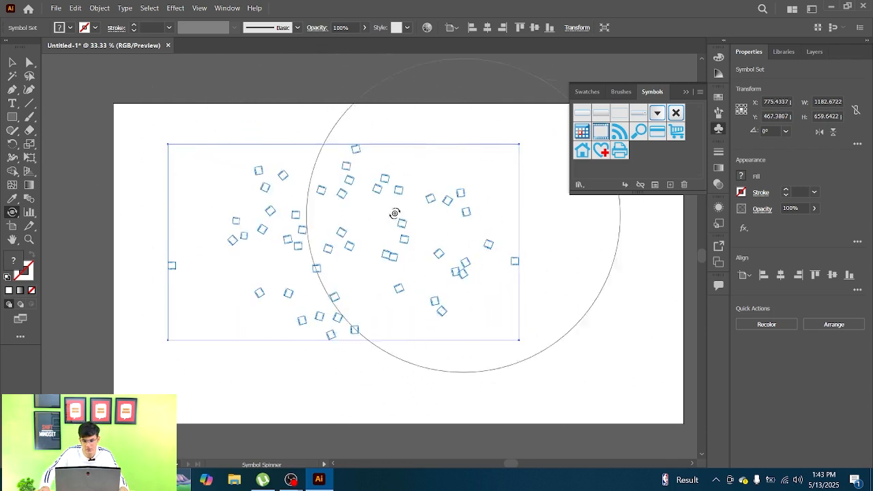
pyautogui.scroll(-2, 343, 190)
pyautogui.scroll(2, 342, 189)
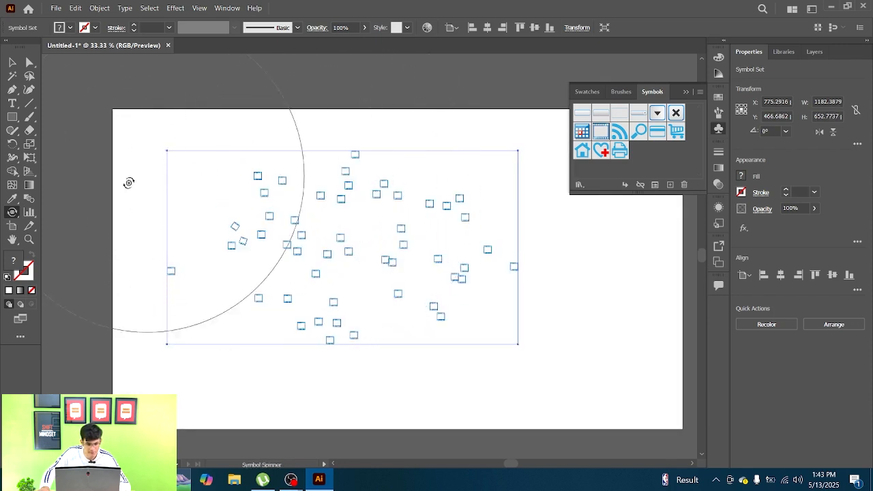
# Step: Choose the Symbol Stainer tool, stain the film symbols across the set, and undo the stain
pyautogui.rightClick(10, 213)
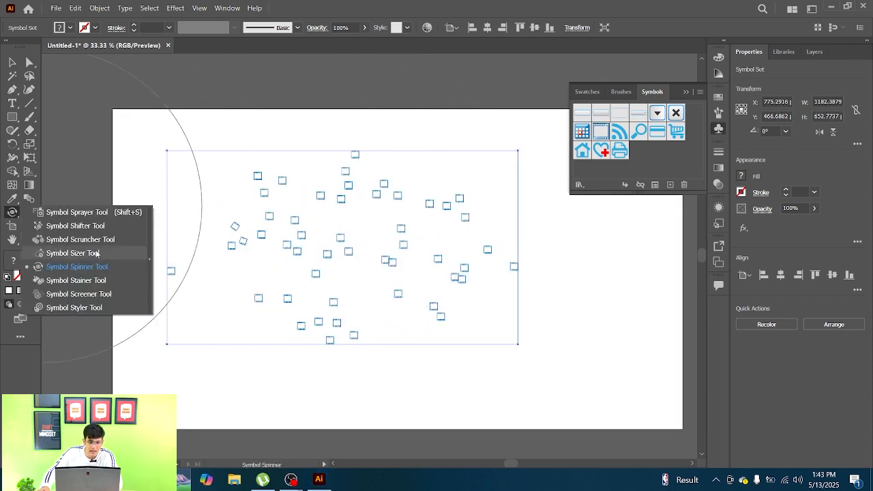
pyautogui.click(76, 280)
pyautogui.moveTo(255, 249)
pyautogui.mouseDown()
pyautogui.moveTo(327, 220)
pyautogui.moveTo(335, 240)
pyautogui.moveTo(312, 239)
pyautogui.mouseUp()
pyautogui.hotkey('ctrl', 'z')
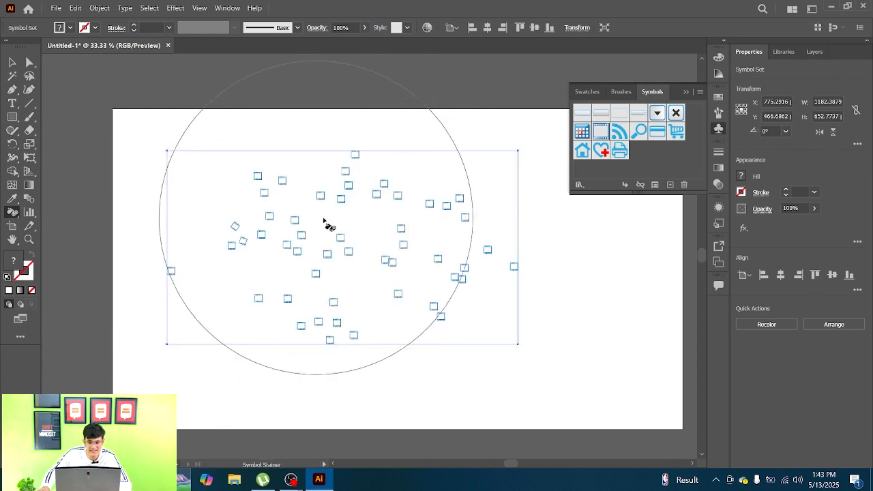
# Step: Reduce the Symbol Stainer brush until it surrounds a single film symbol
pyautogui.scroll(7, 326, 183)
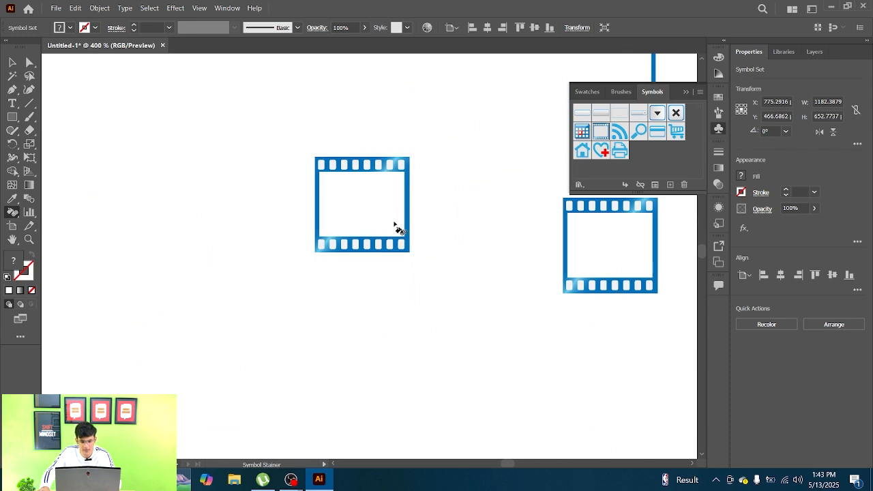
pyautogui.press('[')
pyautogui.press('[')
pyautogui.press('[')
pyautogui.press('[')
pyautogui.press('[')
pyautogui.press('[')
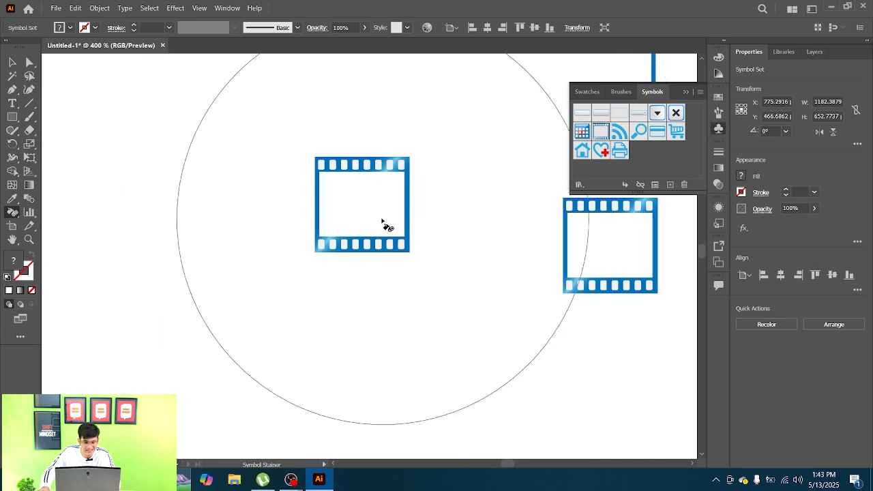
# Step: Stain the surrounded film symbol grey with the Symbol Stainer, and restore its original blue color
pyautogui.click(355, 196)
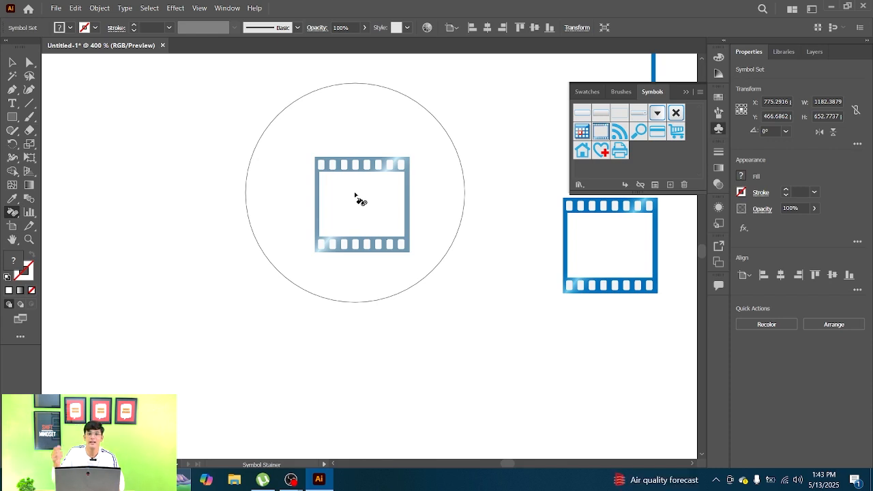
pyautogui.moveTo(357, 197); pyautogui.dragTo(361, 196)
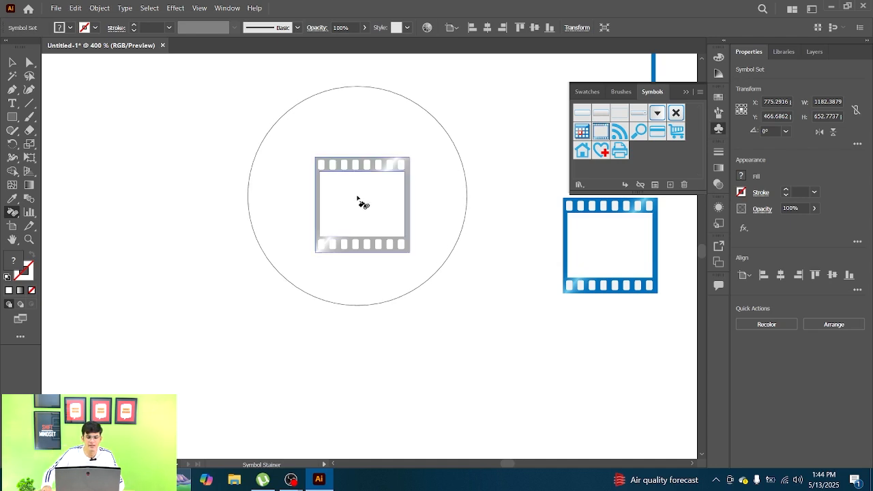
pyautogui.moveTo(358, 198); pyautogui.dragTo(371, 206)
pyautogui.scroll(-2, 372, 207)
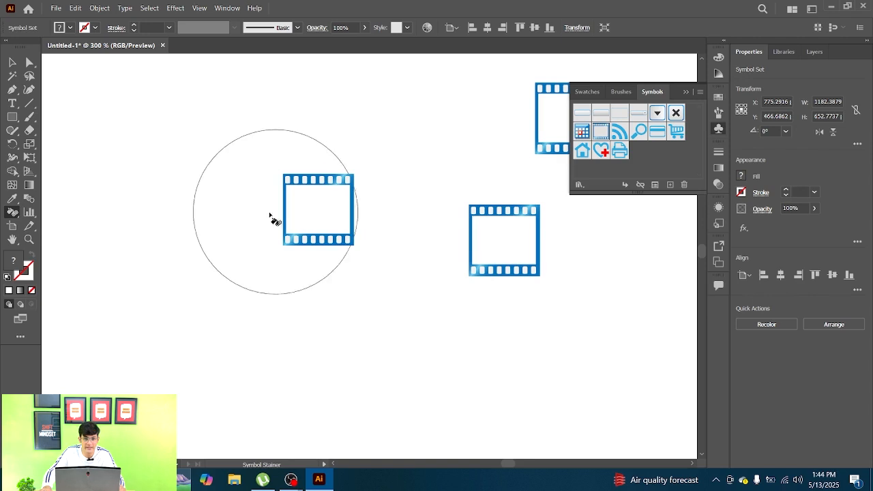
# Step: Switch to the Symbol Screener tool
pyautogui.keyDown('alt'); pyautogui.click(11, 213); pyautogui.keyUp('alt')
pyautogui.scroll(1, 11, 213)
pyautogui.rightClick(12, 214)
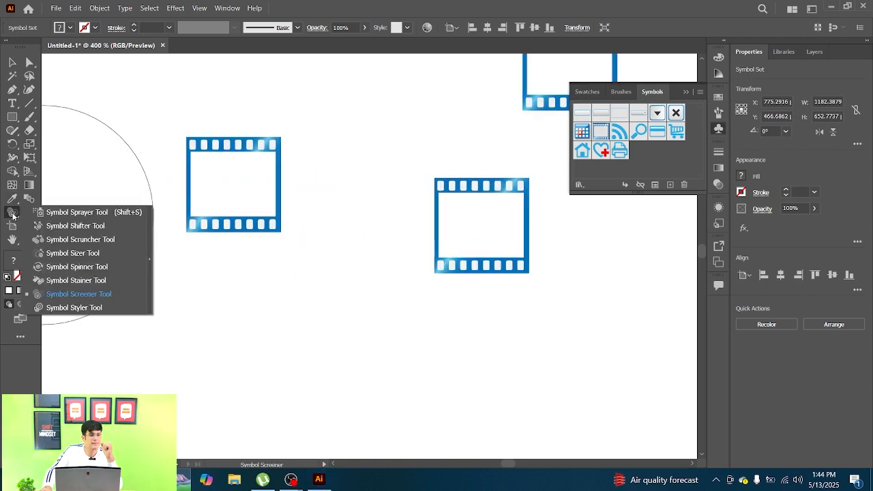
pyautogui.click(77, 298)
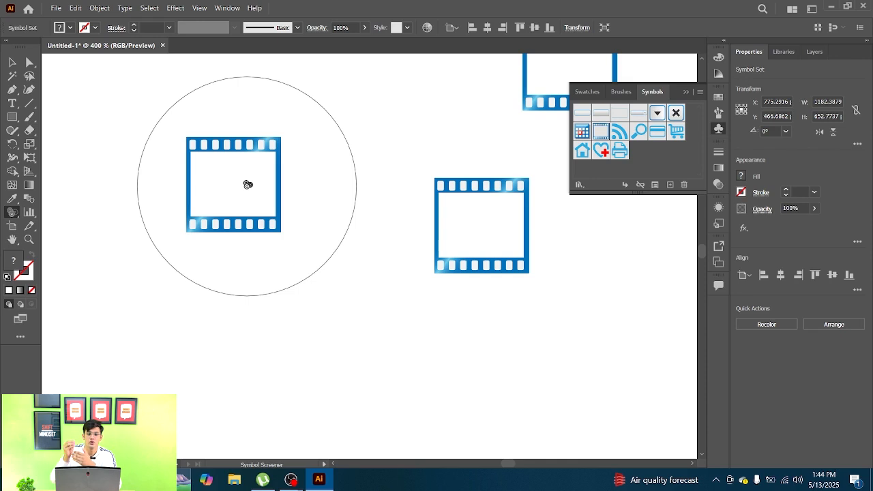
pyautogui.click(12, 213)
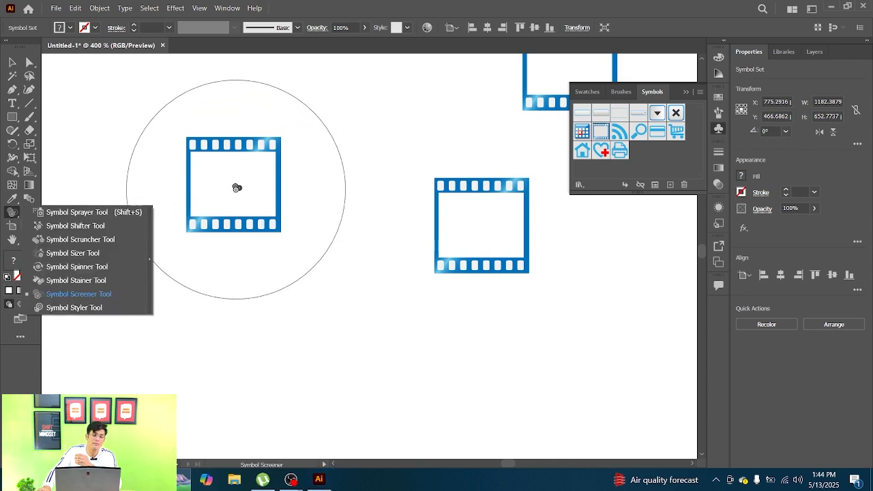
# Step: Fade the surrounded film symbol to full transparency with the Symbol Screener, and restore its full opacity
pyautogui.moveTo(237, 188); pyautogui.dragTo(237, 187)
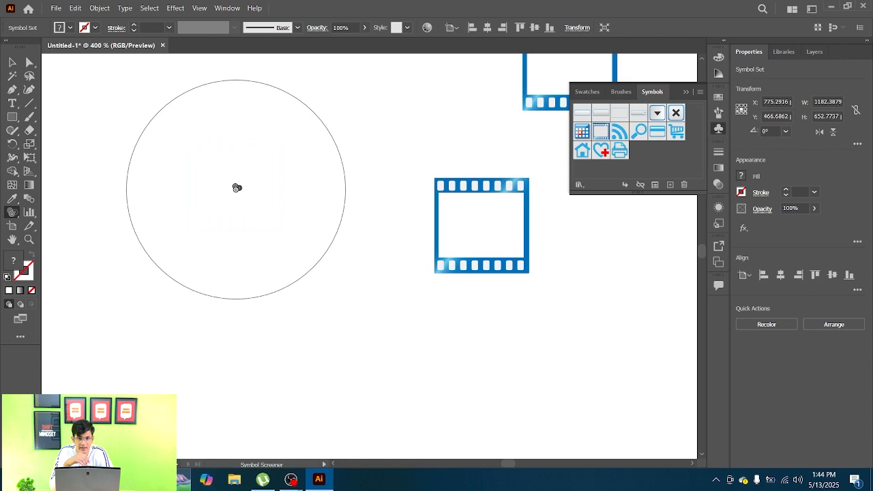
pyautogui.moveTo(236, 188); pyautogui.dragTo(236, 187)
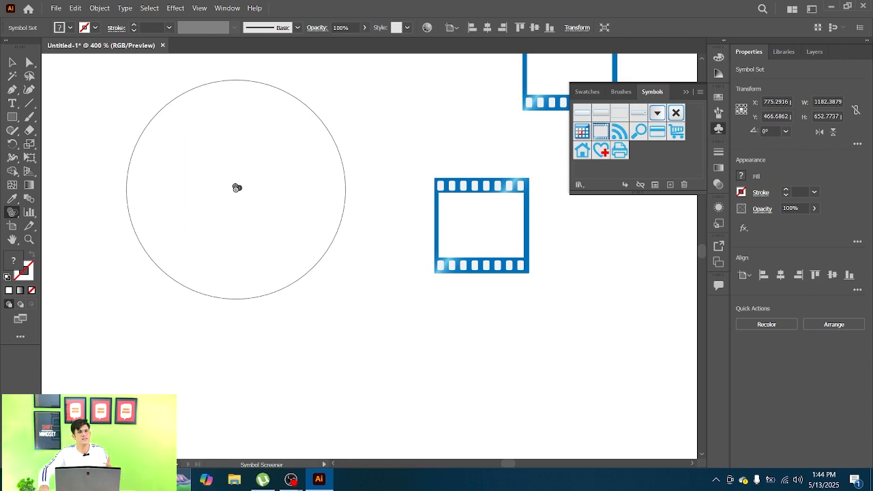
pyautogui.moveTo(236, 187); pyautogui.dragTo(237, 187)
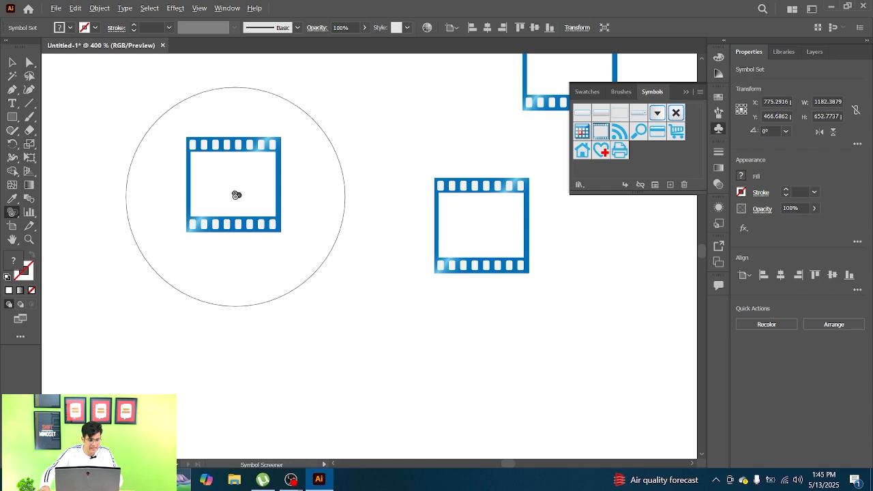
# Step: Switch to the Symbol Styler tool and bring the wider symbol set into view
pyautogui.moveTo(11, 216); pyautogui.dragTo(79, 308)
pyautogui.scroll(-5, 80, 307)
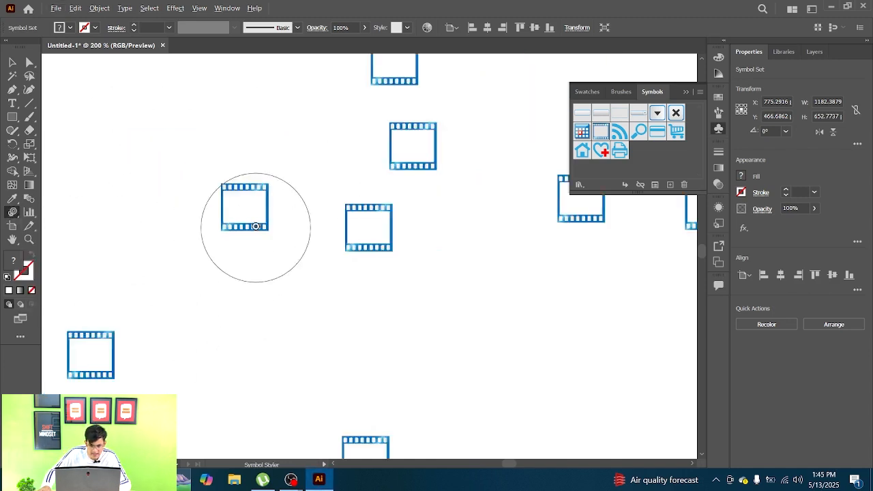
pyautogui.moveTo(298, 162); pyautogui.dragTo(329, 143)
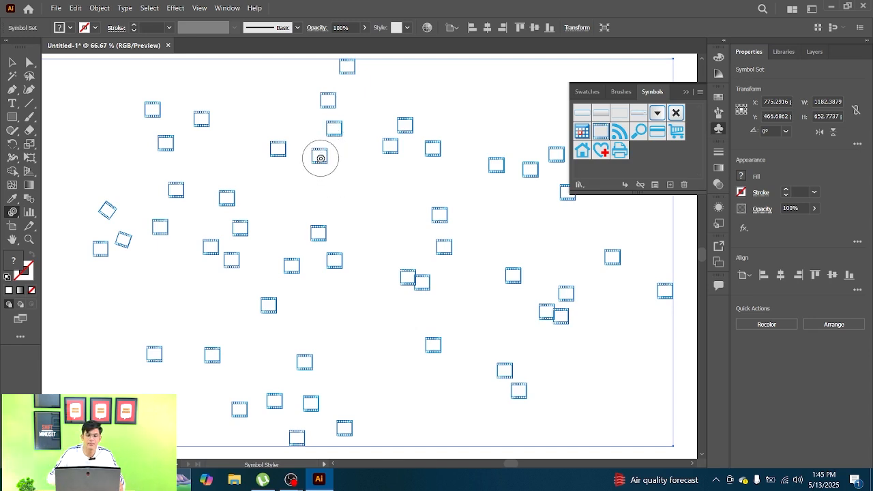
pyautogui.click(12, 212)
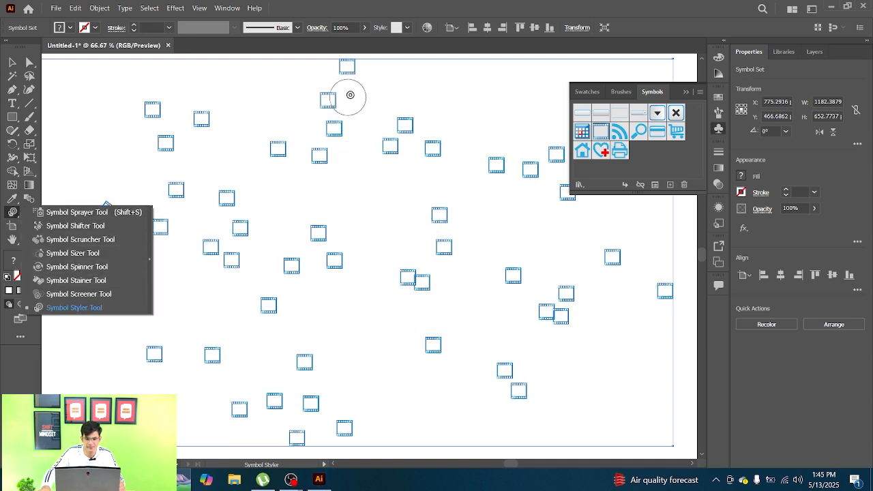
# Step: Show the available graphic styles and select the teal textured style for use with the Symbol Styler tool
pyautogui.click(233, 9)
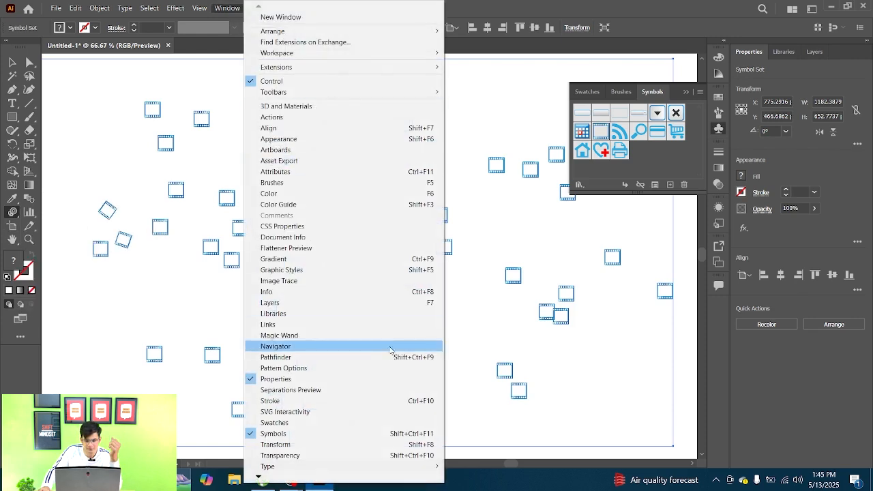
pyautogui.click(343, 270)
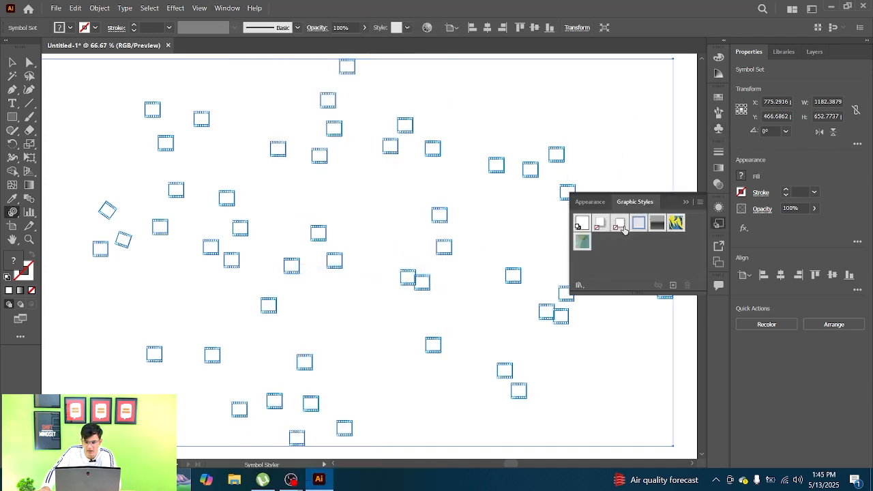
pyautogui.click(580, 244)
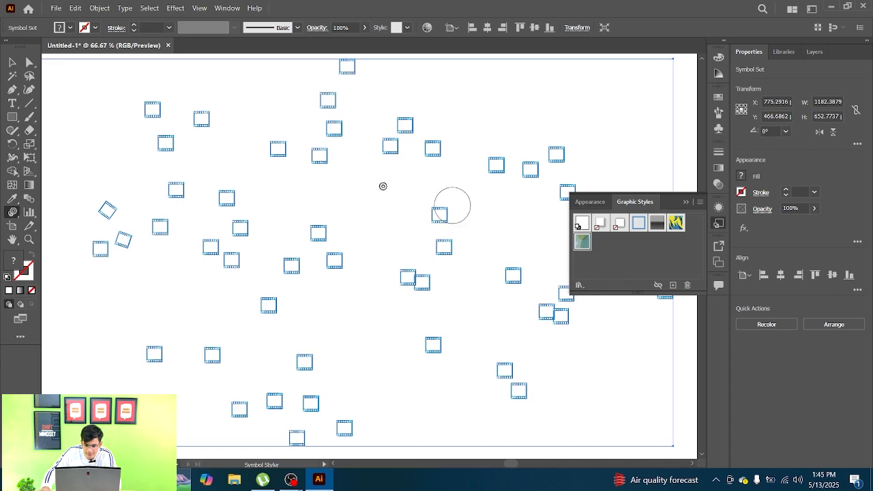
pyautogui.moveTo(12, 211); pyautogui.dragTo(105, 315)
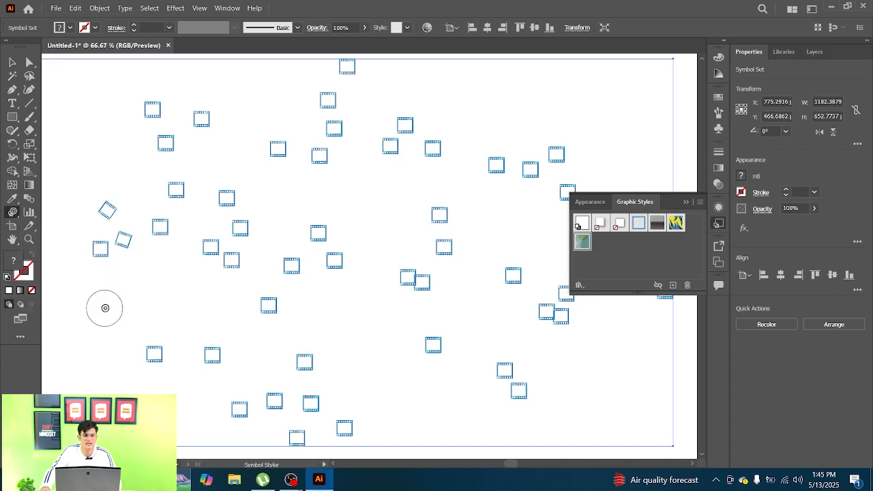
# Step: Apply the teal textured graphic style to a single film symbol with the Symbol Styler
pyautogui.scroll(1, 228, 201)
pyautogui.scroll(3, 229, 201)
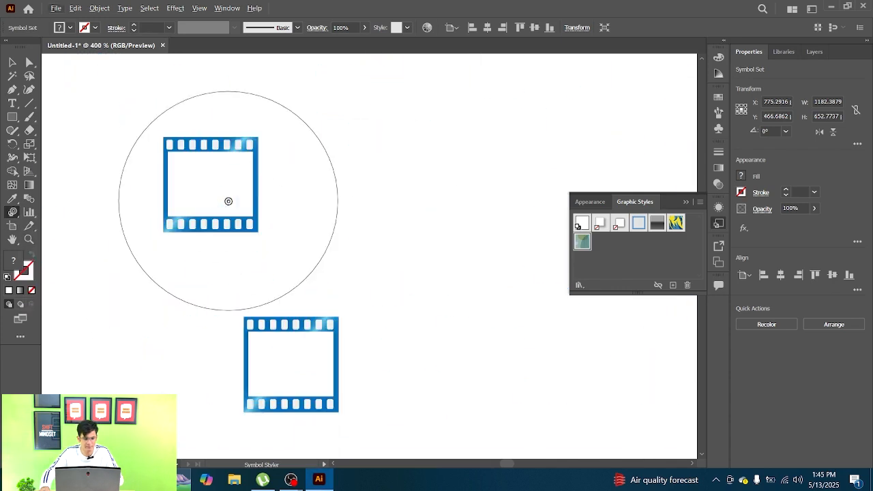
pyautogui.moveTo(211, 186)
pyautogui.mouseDown()
pyautogui.moveTo(289, 237)
pyautogui.moveTo(283, 229)
pyautogui.mouseUp()
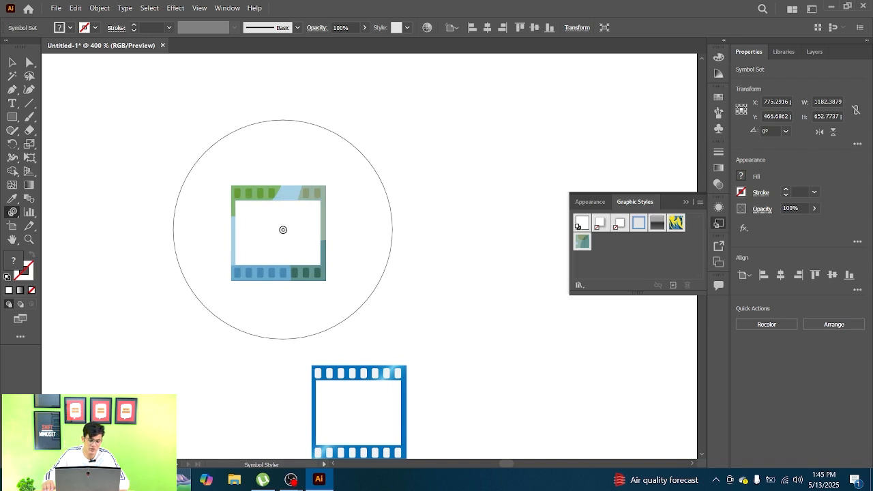
pyautogui.moveTo(283, 229); pyautogui.dragTo(289, 234)
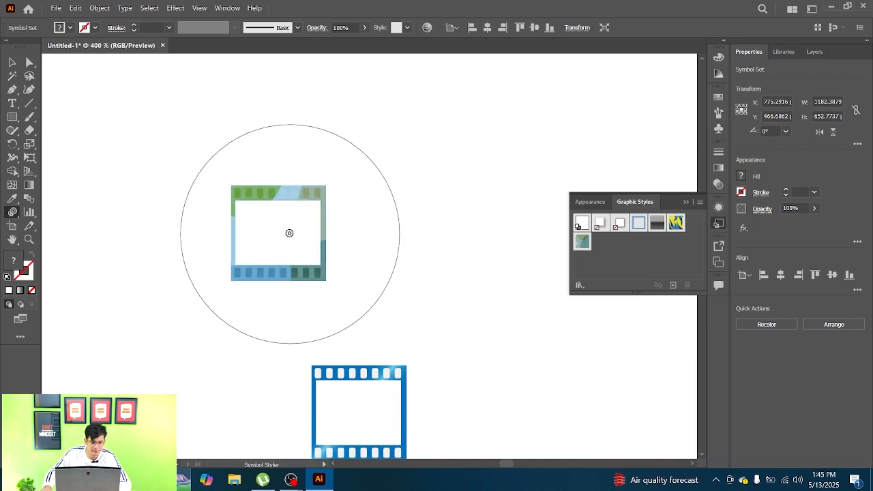
# Step: Apply the teal textured style to the three film symbols below the styled one, and select the yellow-and-blue graphic style
pyautogui.scroll(-5, 295, 234)
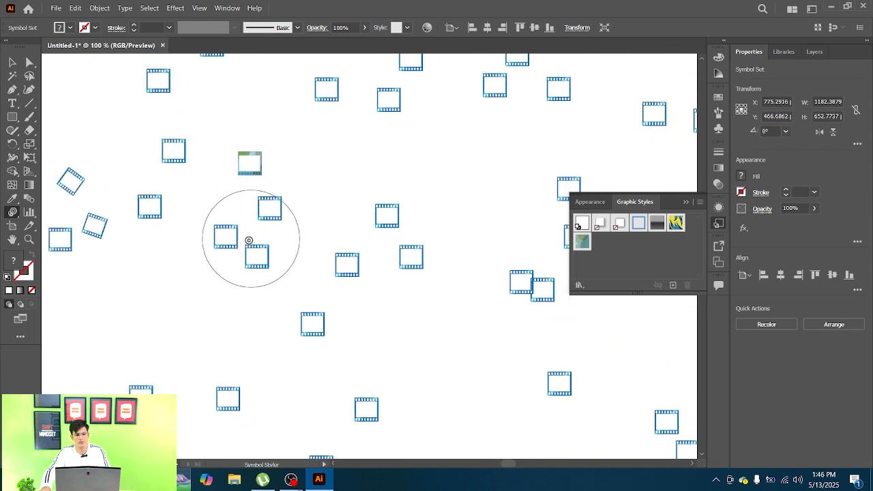
pyautogui.moveTo(253, 237); pyautogui.dragTo(253, 235)
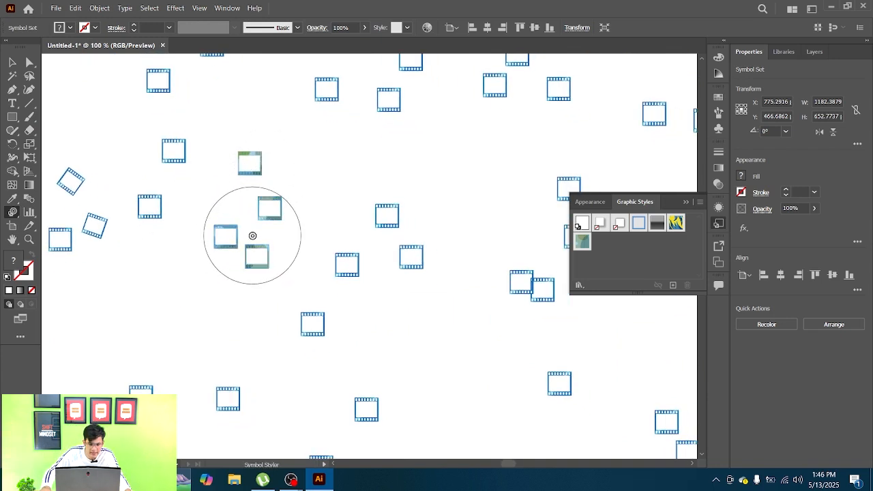
pyautogui.click(676, 223)
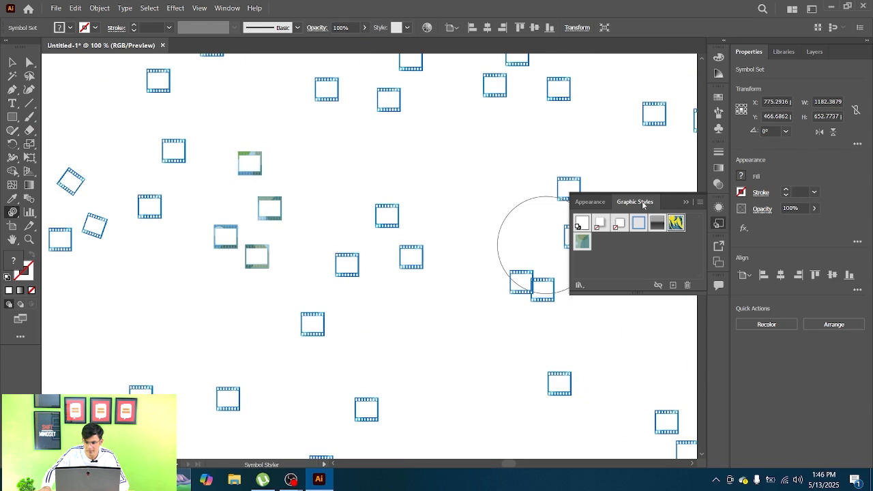
# Step: Apply the yellow-and-blue graphic style to the three central film symbols and the overlapping pair beside them
pyautogui.moveTo(377, 231)
pyautogui.mouseDown()
pyautogui.moveTo(384, 238)
pyautogui.moveTo(355, 259)
pyautogui.mouseUp()
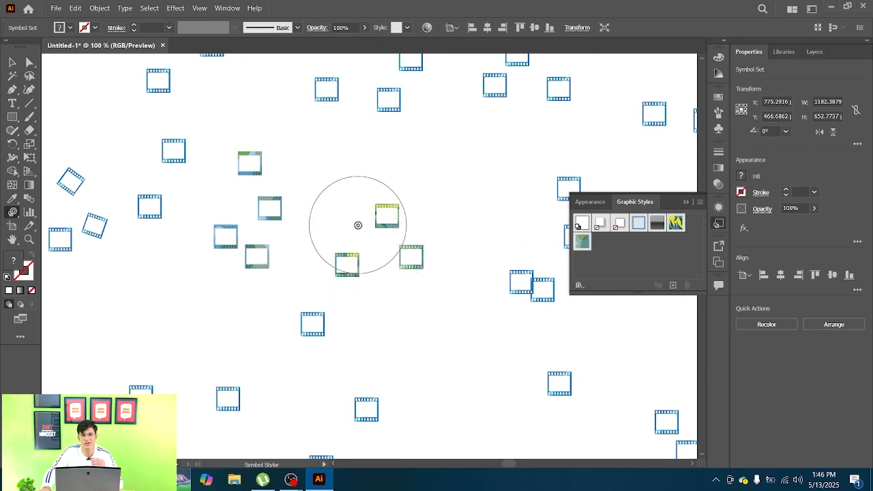
pyautogui.moveTo(520, 283); pyautogui.dragTo(533, 295)
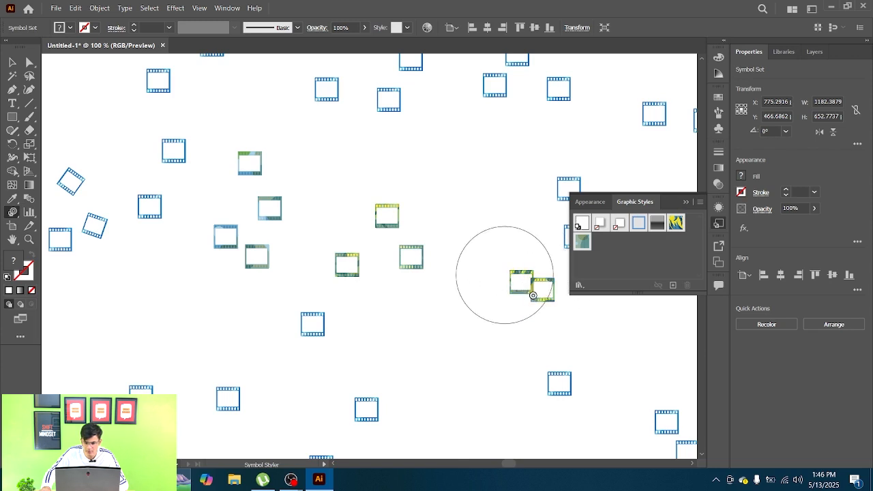
# Step: Enlarge the teal-styled film symbols with the Symbol Sizer tool
pyautogui.click(13, 213)
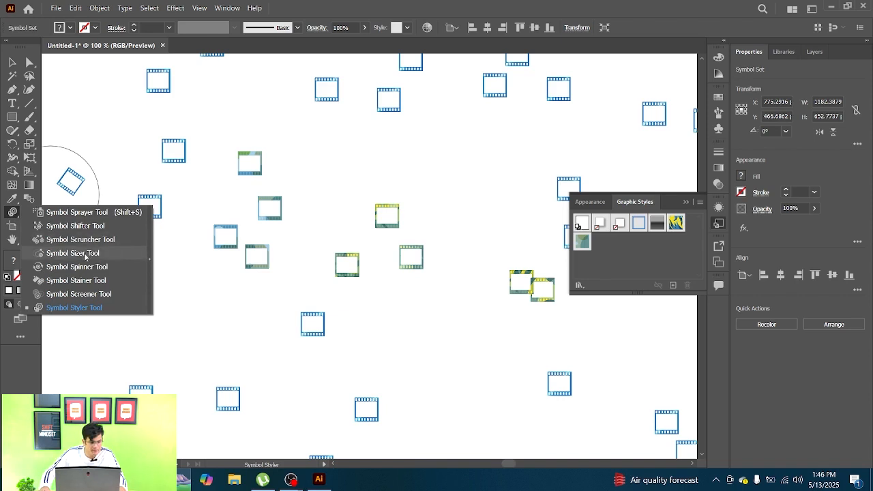
pyautogui.click(83, 255)
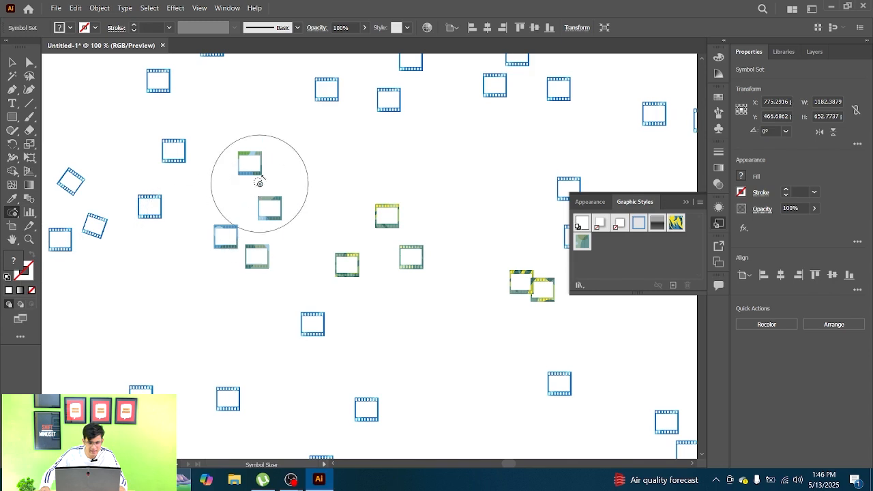
pyautogui.moveTo(259, 179)
pyautogui.mouseDown()
pyautogui.moveTo(222, 269)
pyautogui.moveTo(242, 271)
pyautogui.moveTo(225, 257)
pyautogui.moveTo(240, 258)
pyautogui.moveTo(311, 212)
pyautogui.mouseUp()
pyautogui.hotkey('ctrl', '0')
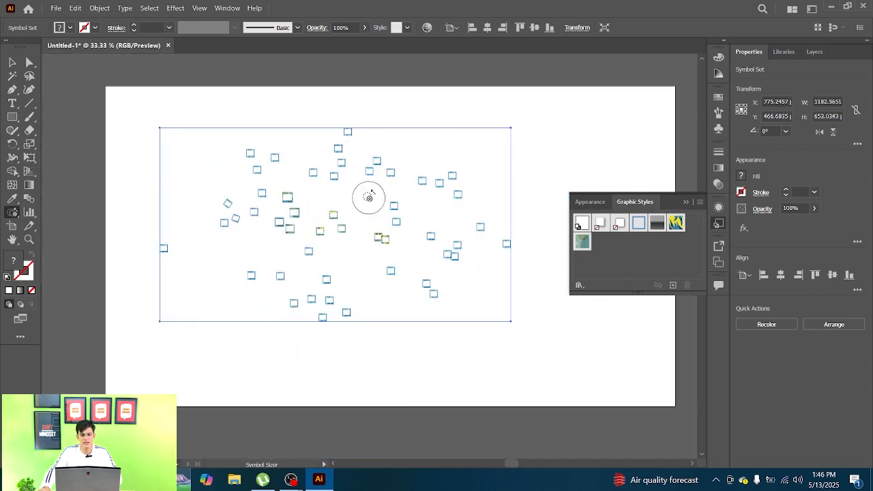
# Step: Delete the sprayed film symbol set from the artboard
pyautogui.press('v')
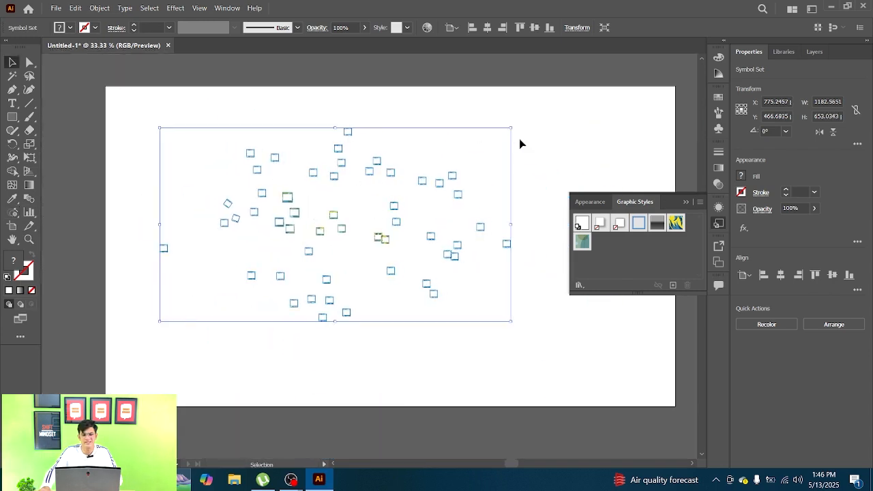
pyautogui.click(488, 106)
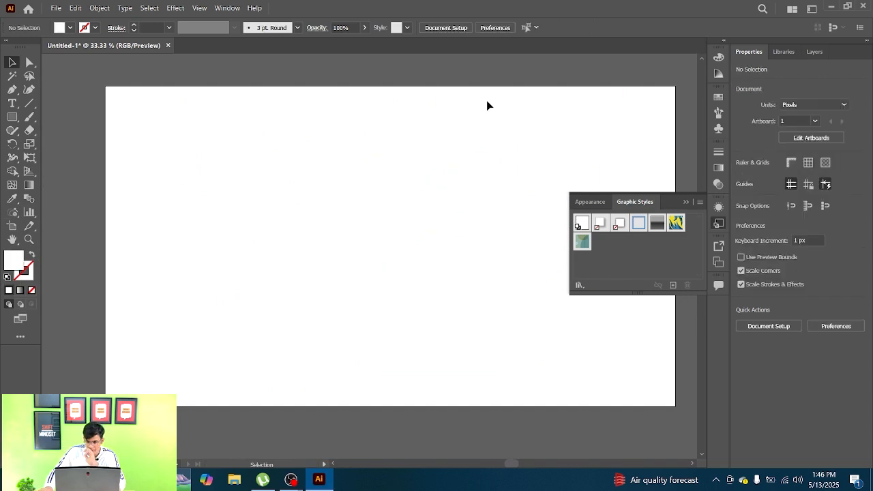
pyautogui.press('m')
pyautogui.moveTo(217, 149); pyautogui.dragTo(509, 222)
pyautogui.hotkey('ctrl', '=')
pyautogui.hotkey('ctrl', '=')
pyautogui.hotkey('ctrl', '-')
pyautogui.hotkey('ctrl', 'shift', 'a')
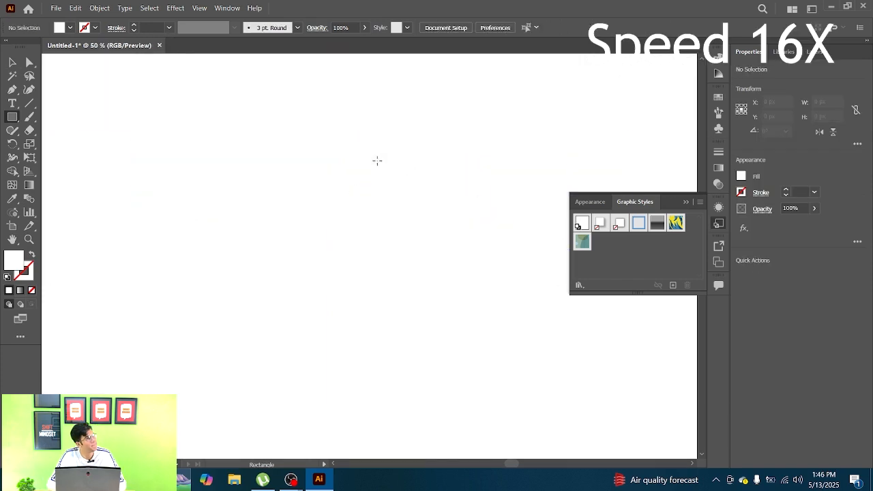
# Step: Draw a hexagon with the Polygon tool and give it a black stroke
pyautogui.rightClick(12, 117)
pyautogui.click(61, 158)
pyautogui.moveTo(278, 184)
pyautogui.mouseDown()
pyautogui.moveTo(298, 219)
pyautogui.moveTo(293, 207)
pyautogui.moveTo(350, 262)
pyautogui.mouseUp()
pyautogui.press('v')
pyautogui.hotkey('ctrl', 'a')
pyautogui.click(741, 193)
pyautogui.click(643, 236)
# Step: Complete a set of three nested hexagons and align their centres vertically
pyautogui.scroll(3, 254, 169)
pyautogui.click(12, 116)
pyautogui.press('v')
pyautogui.hotkey('ctrl', 'a')
pyautogui.click(832, 275)
# Step: Fill the outer hexagon with purple, the middle one with dark magenta and the inner one with pinkish red
pyautogui.click(400, 164)
pyautogui.click(740, 177)
pyautogui.click(712, 224)
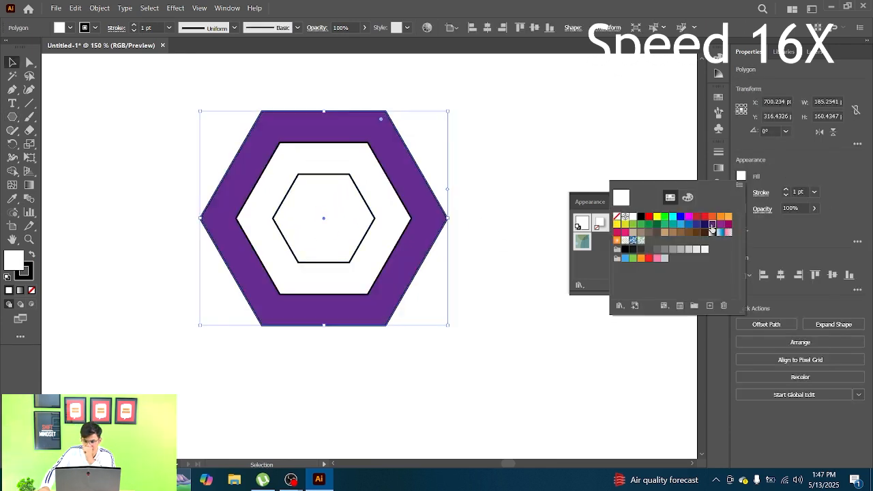
pyautogui.click(369, 178)
pyautogui.click(741, 178)
pyautogui.click(728, 225)
pyautogui.click(353, 203)
pyautogui.click(741, 178)
pyautogui.click(616, 233)
pyautogui.click(477, 181)
pyautogui.scroll(-1, 379, 173)
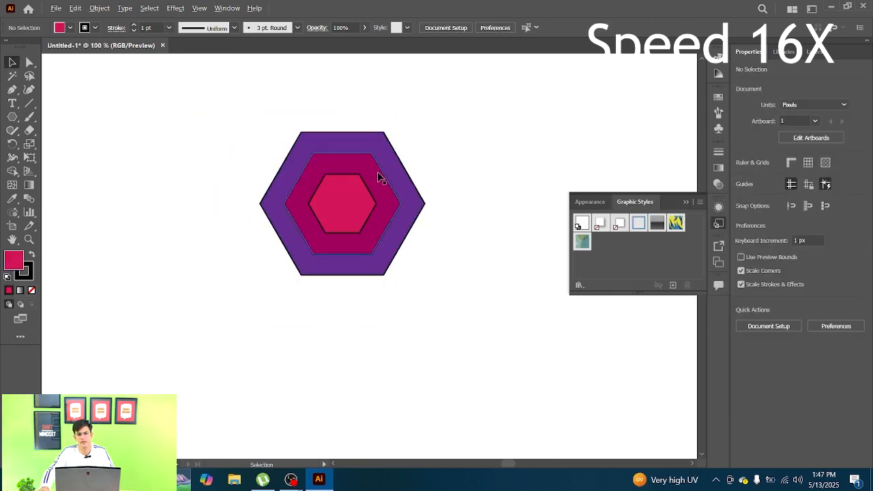
# Step: Select all three nested hexagons and move them together slightly up and to the right
pyautogui.moveTo(378, 176); pyautogui.dragTo(351, 142)
pyautogui.hotkey('ctrl', 'a')
pyautogui.hotkey('ctrl', '-')
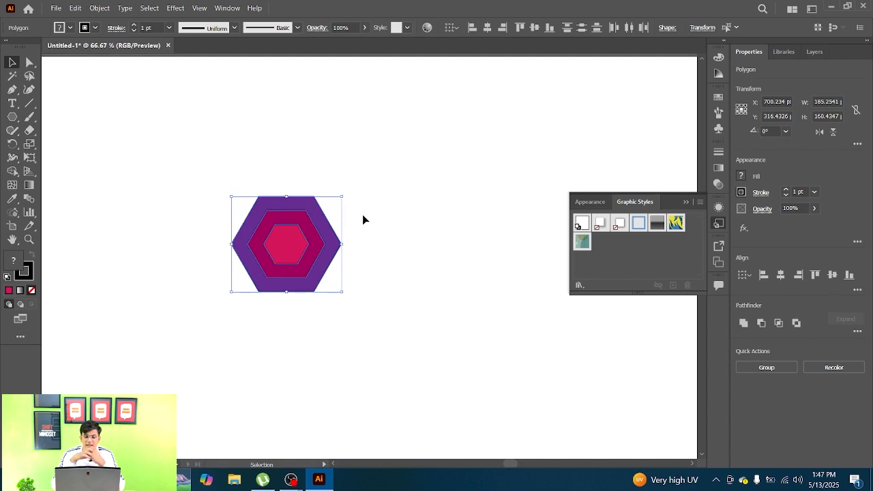
pyautogui.moveTo(273, 244); pyautogui.dragTo(317, 233)
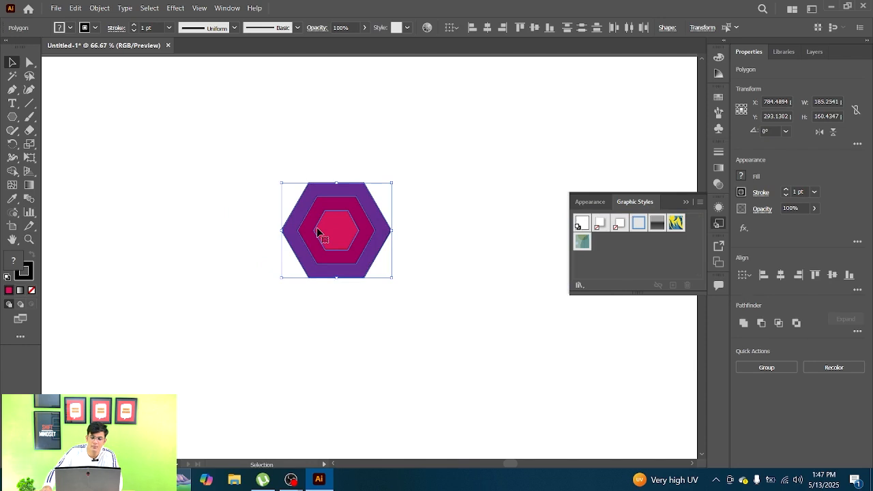
# Step: Save the hexagon design as a dynamic Movie Clip symbol named "New Logo De"
pyautogui.click(228, 8)
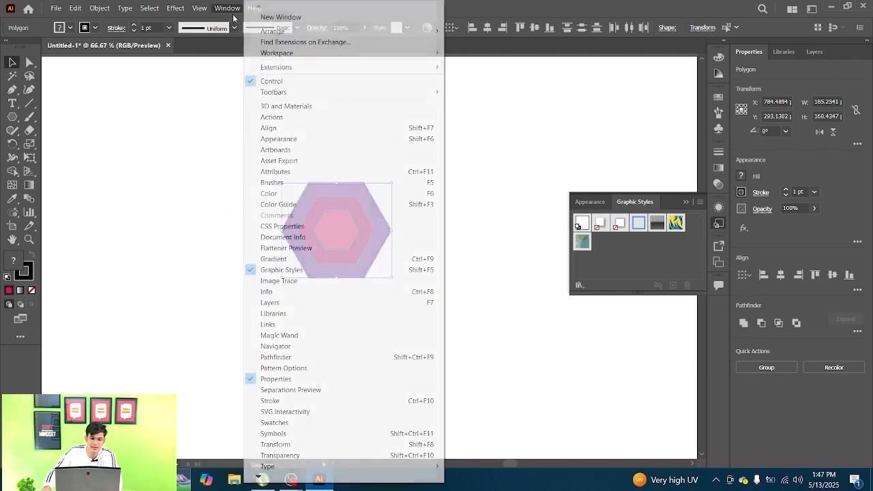
pyautogui.click(333, 427)
pyautogui.moveTo(345, 226); pyautogui.dragTo(665, 158)
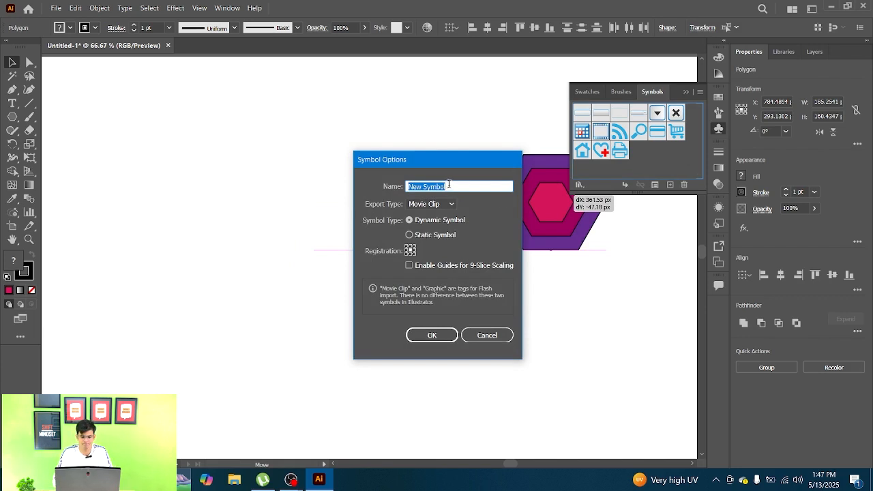
pyautogui.write('New')
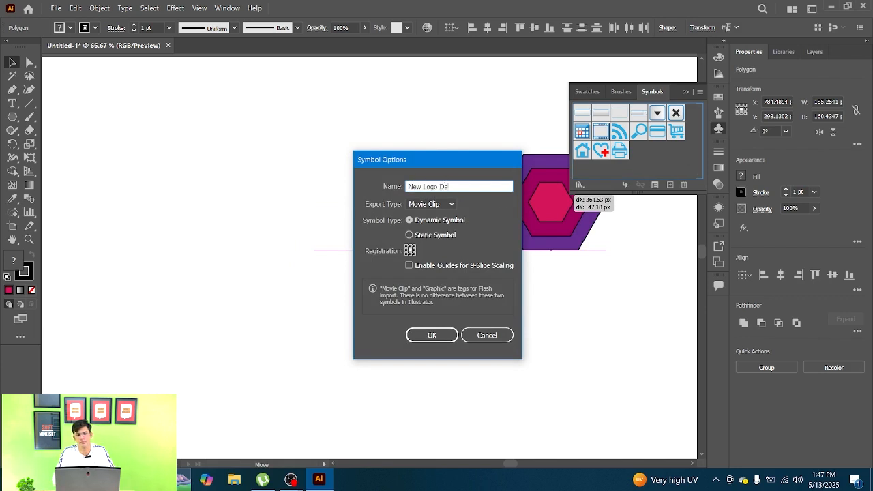
pyautogui.press('Return')
# Step: Delete the original hexagon artwork from the artboard
pyautogui.moveTo(436, 171); pyautogui.dragTo(314, 297)
pyautogui.press('Delete')
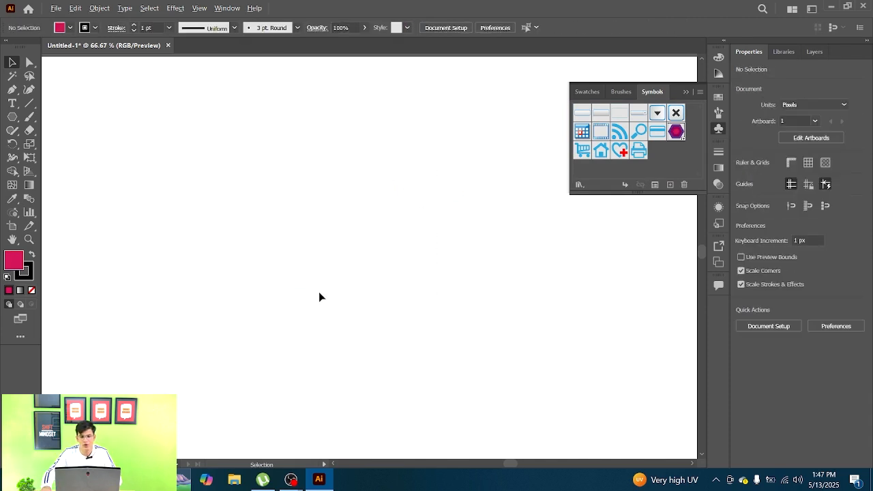
# Step: Spray the new hexagon symbol as a small cluster and a long winding trail across the artboard
pyautogui.hotkey('ctrl', '-')
pyautogui.hotkey('ctrl', '-')
pyautogui.hotkey('ctrl', '-')
pyautogui.hotkey('ctrl', '-')
pyautogui.scroll(2, 348, 217)
pyautogui.moveTo(368, 250); pyautogui.dragTo(331, 137)
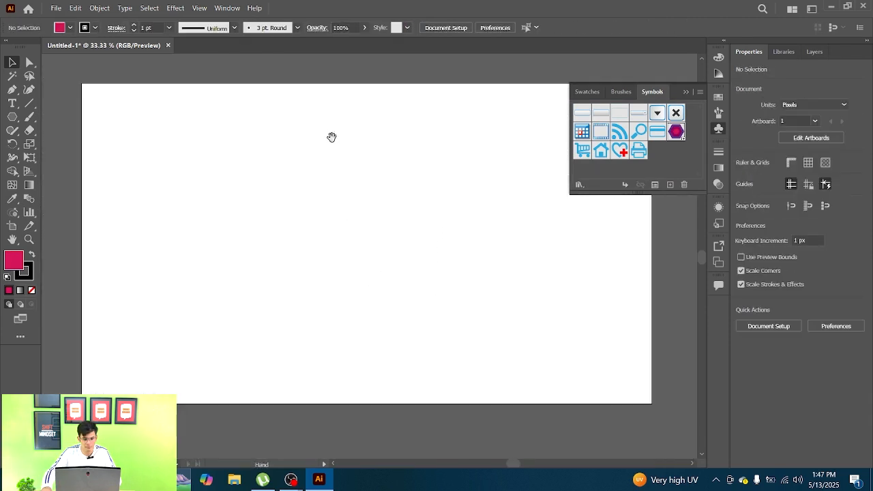
pyautogui.click(16, 215)
pyautogui.rightClick(18, 216)
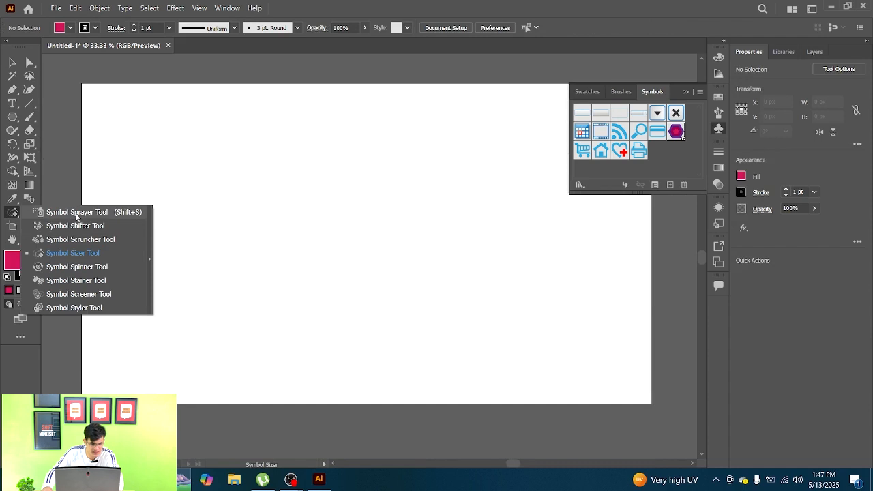
pyautogui.click(76, 213)
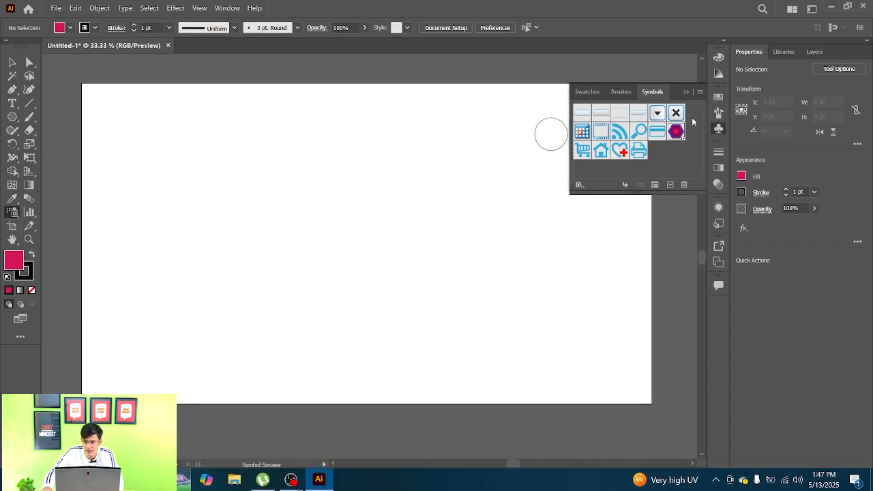
pyautogui.moveTo(270, 159)
pyautogui.mouseDown()
pyautogui.moveTo(279, 157)
pyautogui.moveTo(288, 172)
pyautogui.mouseUp()
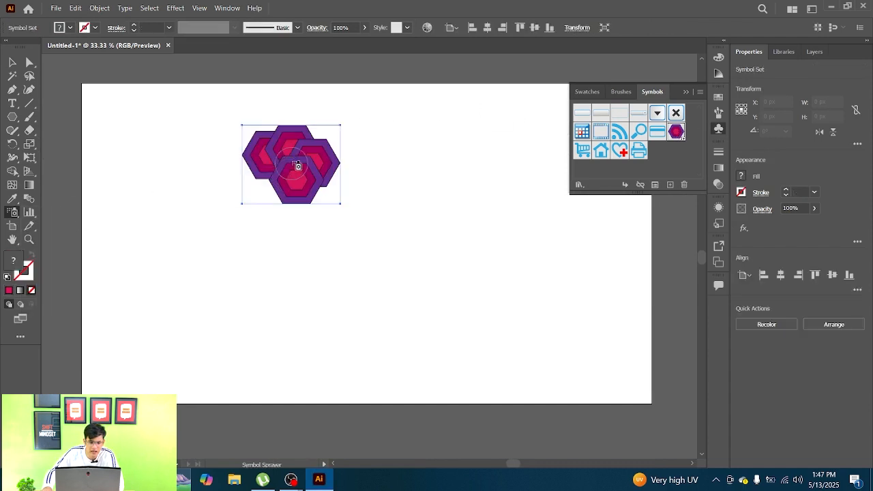
pyautogui.moveTo(396, 157)
pyautogui.mouseDown()
pyautogui.moveTo(394, 213)
pyautogui.moveTo(342, 226)
pyautogui.moveTo(314, 267)
pyautogui.moveTo(345, 292)
pyautogui.moveTo(434, 270)
pyautogui.moveTo(484, 273)
pyautogui.moveTo(529, 329)
pyautogui.moveTo(435, 366)
pyautogui.moveTo(296, 340)
pyautogui.moveTo(156, 268)
pyautogui.mouseUp()
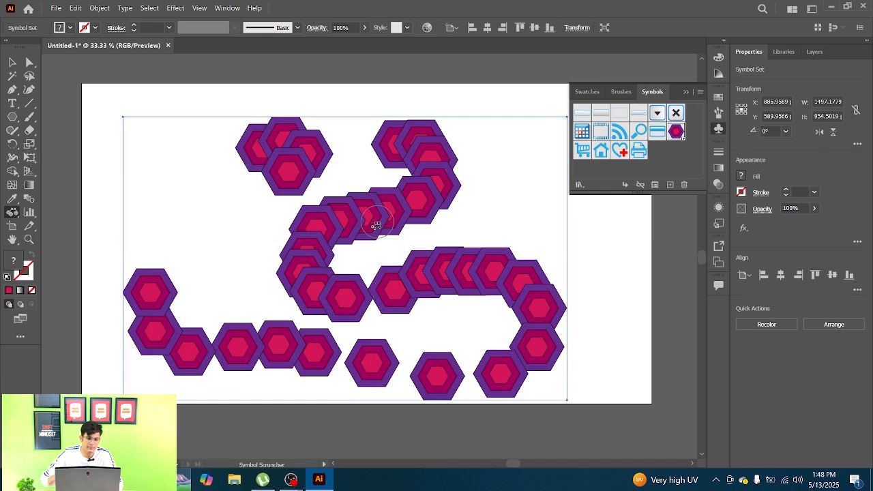
# Step: Scrunch the overlapping hexagon symbols along the middle of the trail with the Symbol Scruncher tool
pyautogui.click(15, 215)
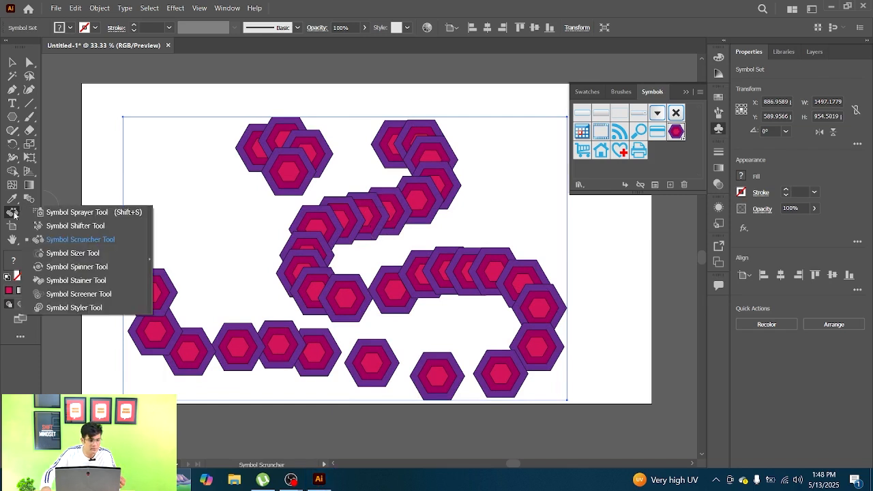
pyautogui.click(85, 242)
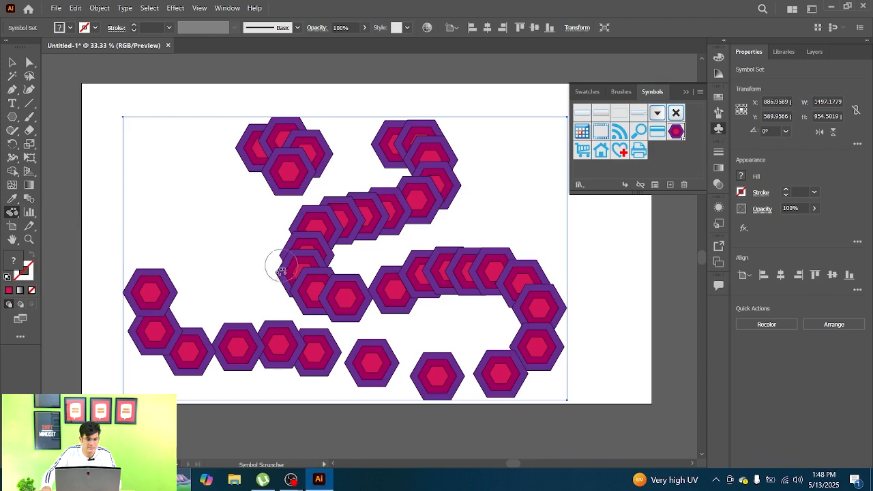
pyautogui.scroll(1, 305, 269)
pyautogui.moveTo(309, 247)
pyautogui.mouseDown()
pyautogui.moveTo(329, 187)
pyautogui.moveTo(398, 251)
pyautogui.moveTo(388, 190)
pyautogui.moveTo(326, 201)
pyautogui.moveTo(314, 222)
pyautogui.moveTo(317, 306)
pyautogui.moveTo(309, 303)
pyautogui.moveTo(369, 335)
pyautogui.mouseUp()
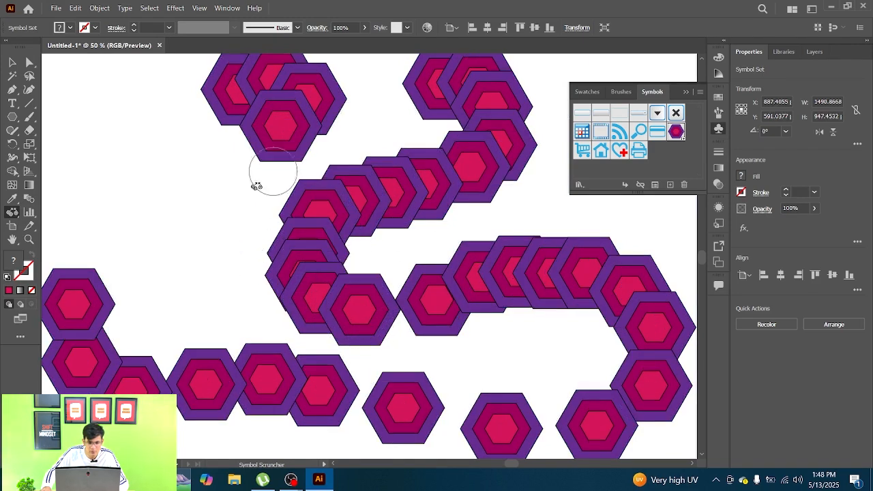
pyautogui.moveTo(339, 193); pyautogui.dragTo(338, 196)
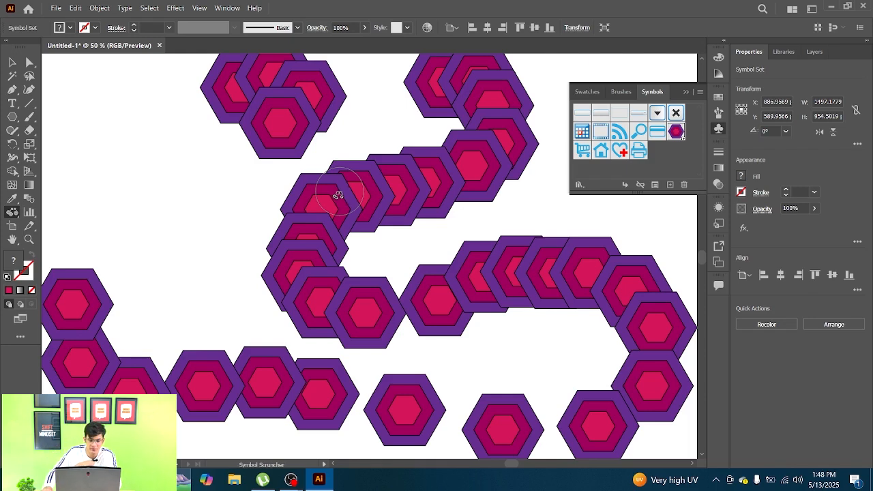
pyautogui.moveTo(338, 196)
pyautogui.mouseDown()
pyautogui.moveTo(306, 284)
pyautogui.moveTo(315, 238)
pyautogui.moveTo(317, 303)
pyautogui.moveTo(354, 315)
pyautogui.moveTo(444, 306)
pyautogui.moveTo(335, 312)
pyautogui.moveTo(553, 291)
pyautogui.moveTo(458, 310)
pyautogui.moveTo(385, 308)
pyautogui.moveTo(537, 290)
pyautogui.moveTo(331, 311)
pyautogui.moveTo(504, 292)
pyautogui.moveTo(344, 299)
pyautogui.moveTo(326, 230)
pyautogui.moveTo(349, 297)
pyautogui.moveTo(338, 248)
pyautogui.moveTo(358, 192)
pyautogui.moveTo(346, 236)
pyautogui.moveTo(311, 253)
pyautogui.moveTo(381, 285)
pyautogui.moveTo(432, 200)
pyautogui.mouseUp()
pyautogui.keyDown('alt'); pyautogui.scroll(-2, 338, 247); pyautogui.keyUp('alt')
pyautogui.keyDown('alt'); pyautogui.scroll(1, 361, 203); pyautogui.keyUp('alt')
pyautogui.click(380, 281)
# Step: Delete the sprayed hexagon symbol set
pyautogui.press('v')
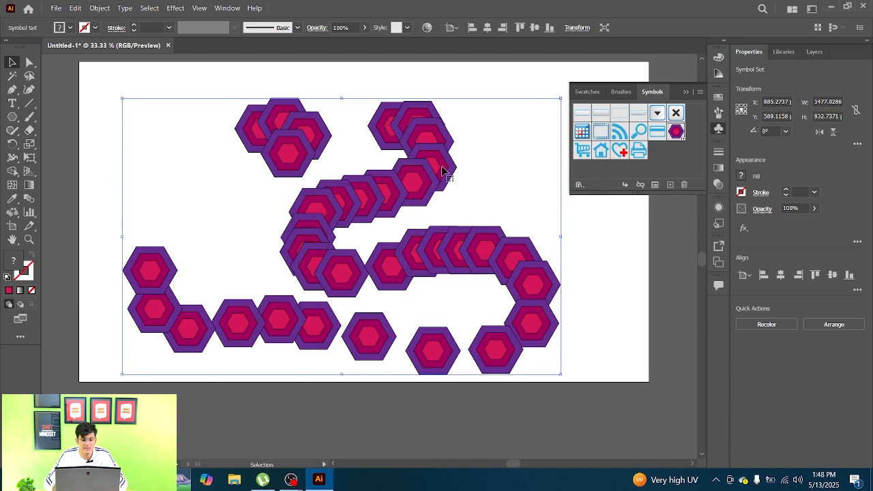
pyautogui.press('Delete')
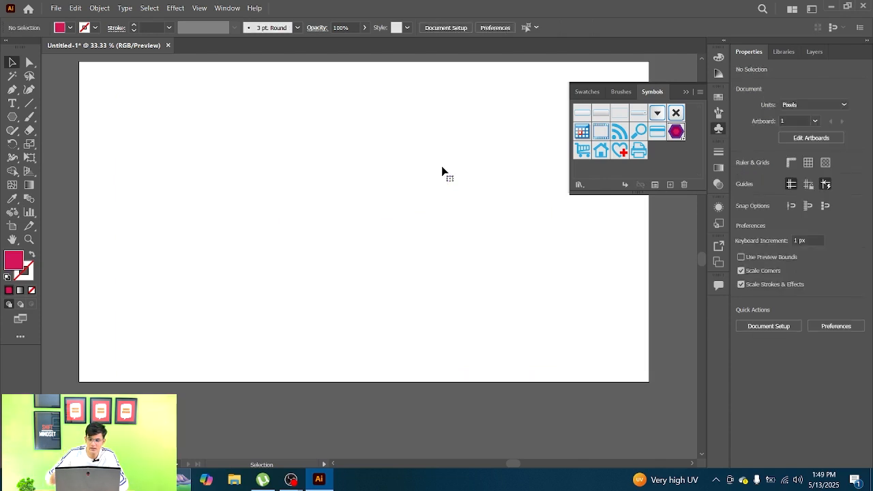
# Step: Draw a thin horizontal rounded rectangle about 266 px wide and 38 px high near the artboard's upper edge
pyautogui.moveTo(430, 129); pyautogui.dragTo(413, 154)
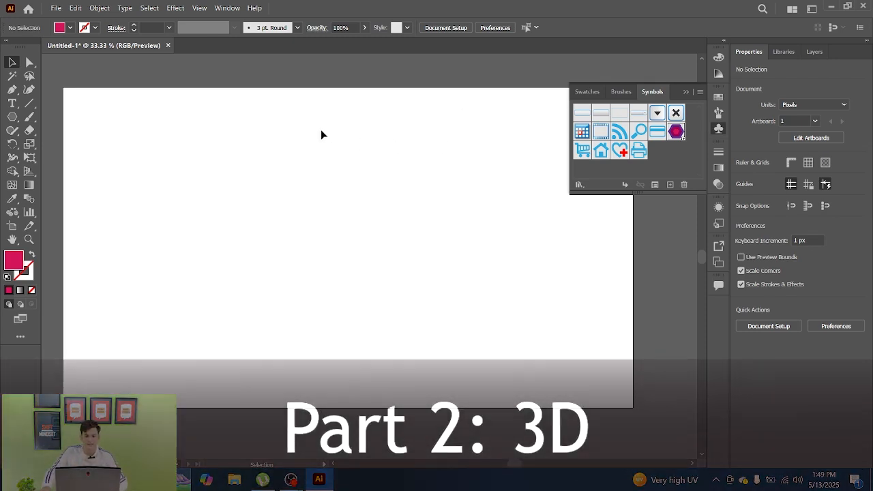
pyautogui.moveTo(336, 139)
pyautogui.mouseDown()
pyautogui.moveTo(337, 130)
pyautogui.moveTo(347, 161)
pyautogui.moveTo(346, 148)
pyautogui.mouseUp()
pyautogui.scroll(1, 338, 130)
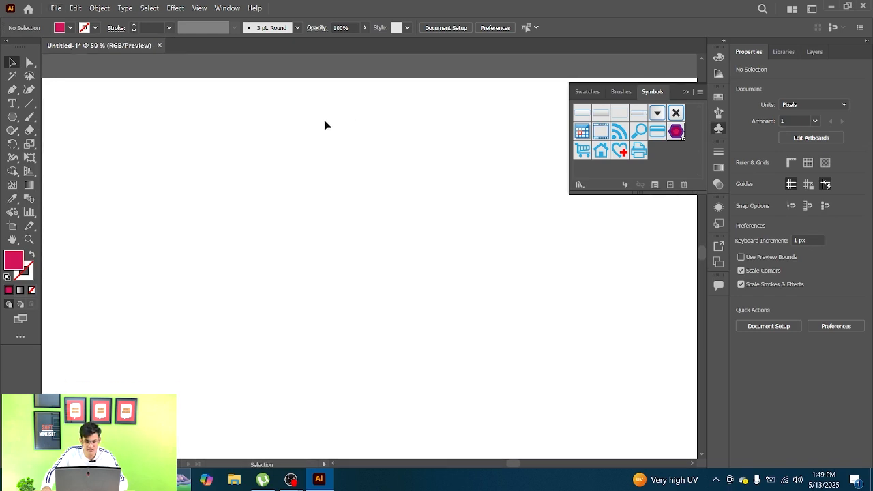
pyautogui.click(14, 117)
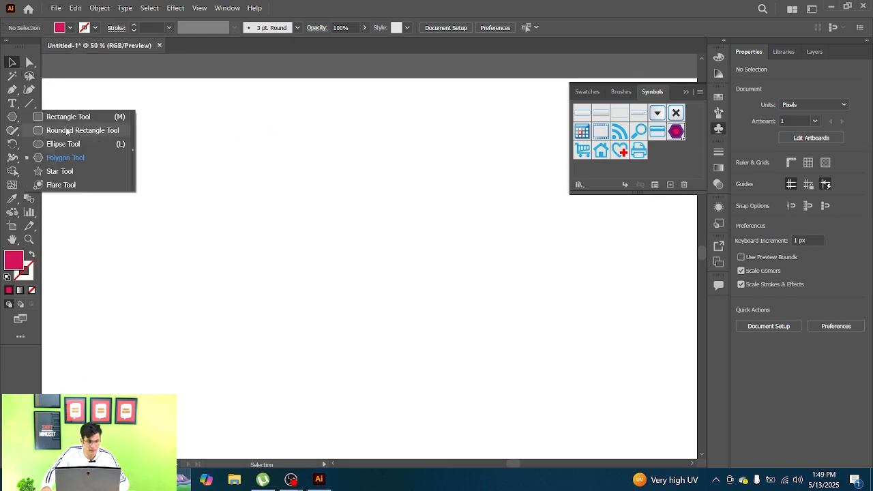
pyautogui.click(69, 129)
pyautogui.moveTo(300, 168); pyautogui.dragTo(420, 186)
pyautogui.press('v')
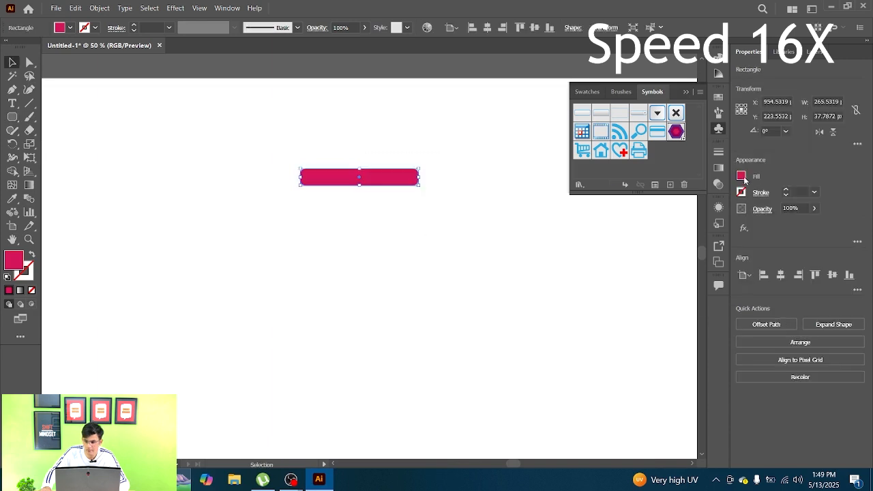
# Step: Remove the rounded rectangle's fill and give it a black stroke
pyautogui.click(741, 176)
pyautogui.click(617, 216)
pyautogui.click(741, 193)
pyautogui.click(645, 232)
# Step: Draw a rounded rectangle about 218 by 177 px directly below the bar and square its two upper corners to 0 px
pyautogui.scroll(-1, 384, 213)
pyautogui.click(13, 117)
pyautogui.moveTo(336, 195); pyautogui.dragTo(401, 248)
pyautogui.scroll(4, 407, 205)
pyautogui.press('a')
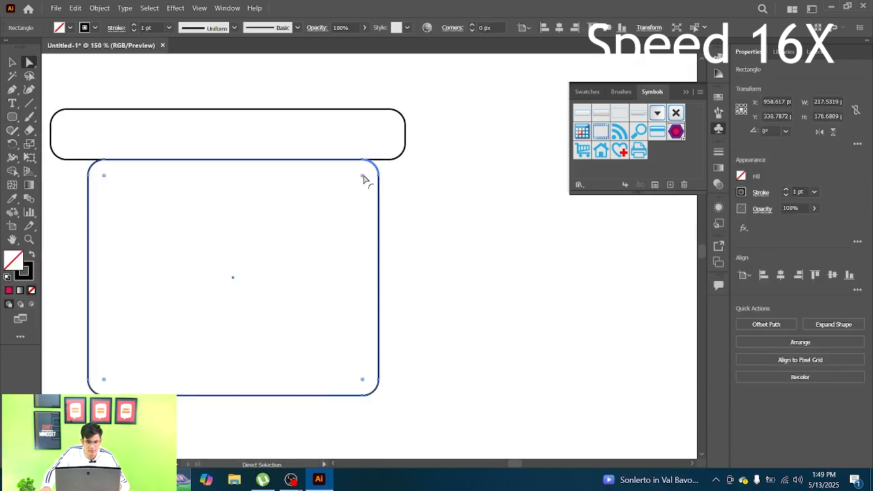
pyautogui.moveTo(104, 175); pyautogui.dragTo(94, 168)
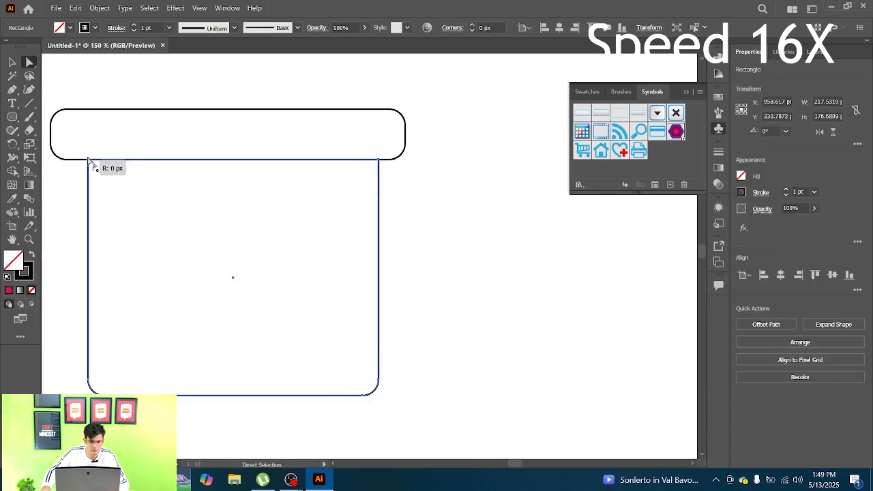
# Step: Centre the bar and the rectangle below it horizontally with each other
pyautogui.press('v')
pyautogui.scroll(-1, 513, 193)
pyautogui.moveTo(477, 354); pyautogui.dragTo(179, 109)
pyautogui.click(558, 28)
pyautogui.click(491, 170)
# Step: Draw a tall rounded rectangle beneath the other two shapes and narrow it to about 283 px wide
pyautogui.scroll(-2, 401, 143)
pyautogui.click(13, 118)
pyautogui.moveTo(277, 178)
pyautogui.mouseDown()
pyautogui.moveTo(378, 347)
pyautogui.moveTo(424, 391)
pyautogui.mouseUp()
pyautogui.press('v')
pyautogui.moveTo(277, 284); pyautogui.dragTo(298, 284)
# Step: Centre all three shapes horizontally, try centring them vertically too, and undo the vertical alignment
pyautogui.moveTo(470, 351); pyautogui.dragTo(333, 143)
pyautogui.click(486, 27)
pyautogui.moveTo(478, 416); pyautogui.dragTo(273, 71)
pyautogui.click(780, 275)
pyautogui.click(832, 275)
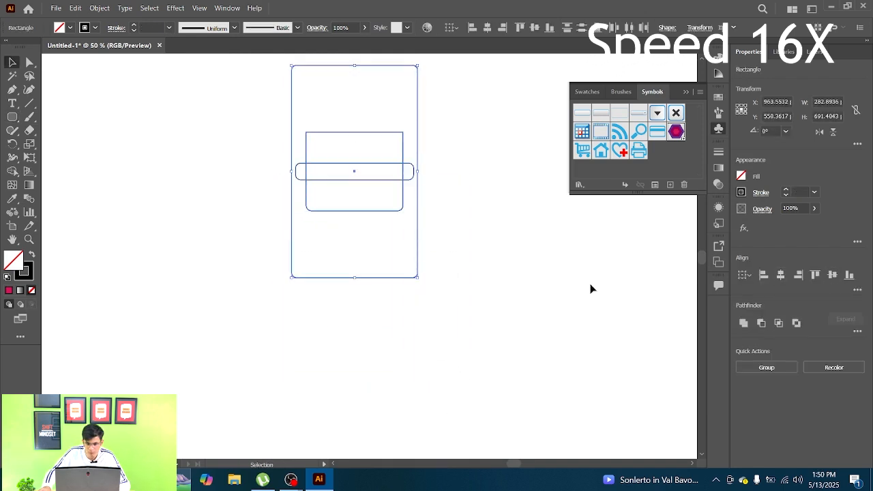
pyautogui.hotkey('ctrl', 'z')
# Step: Narrow the middle rectangle, centre it horizontally with the bar above, and select all three shapes
pyautogui.moveTo(400, 148); pyautogui.dragTo(381, 148)
pyautogui.keyDown('shift'); pyautogui.click(347, 93); pyautogui.keyUp('shift')
pyautogui.click(781, 275)
pyautogui.moveTo(470, 419); pyautogui.dragTo(266, 76)
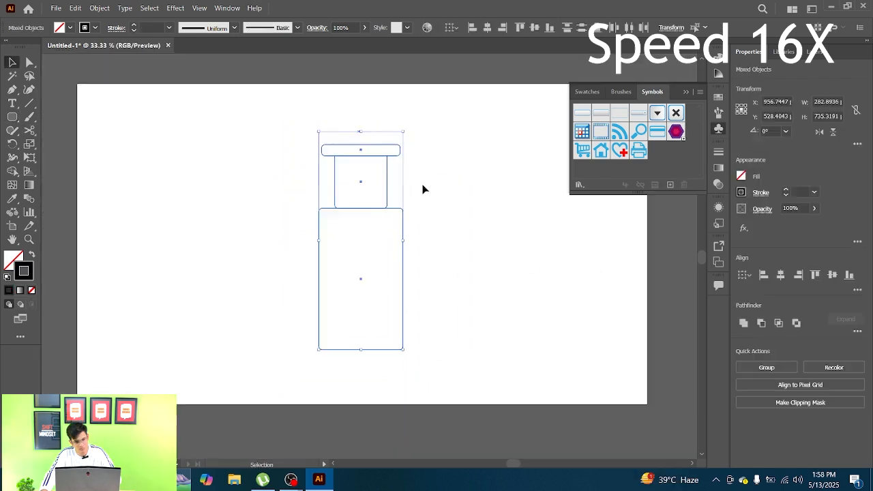
# Step: Add an anchor point partway down the right edge of the tall bottom rectangle with the Curvature tool
pyautogui.hotkey('ctrl', '=')
pyautogui.hotkey('ctrl', '=')
pyautogui.click(430, 179)
pyautogui.hotkey('shift', '~')
pyautogui.scroll(-2, 432, 198)
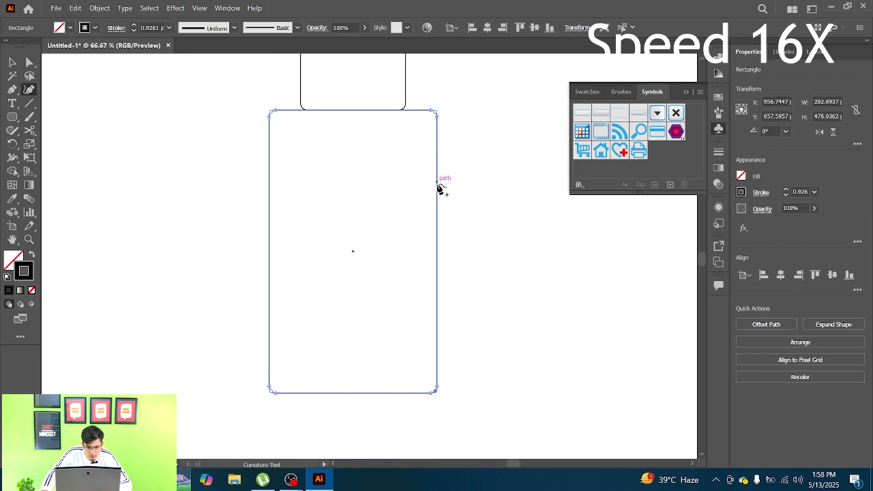
pyautogui.click(436, 301)
pyautogui.press('v')
pyautogui.hotkey('ctrl', '-')
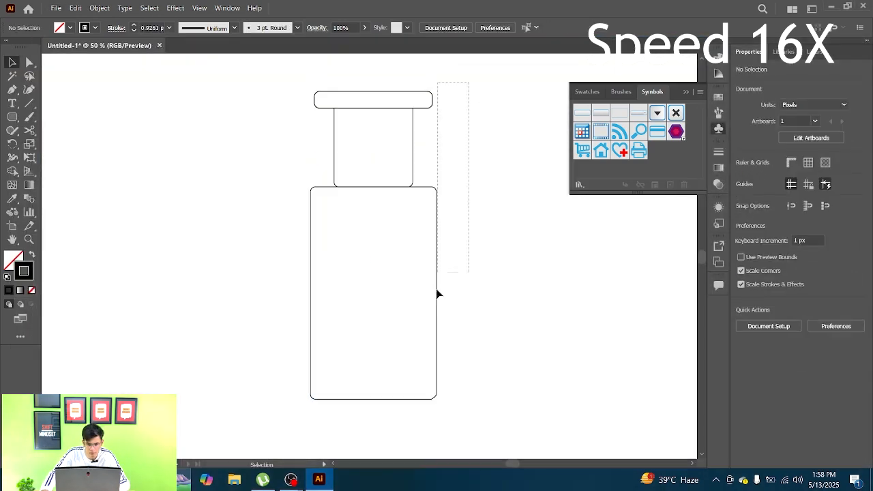
# Step: Group the three stacked rounded rectangles and unite them into a single bottle outline
pyautogui.moveTo(418, 406); pyautogui.dragTo(478, 82)
pyautogui.hotkey('ctrl', 'g')
pyautogui.click(482, 89)
pyautogui.click(437, 298)
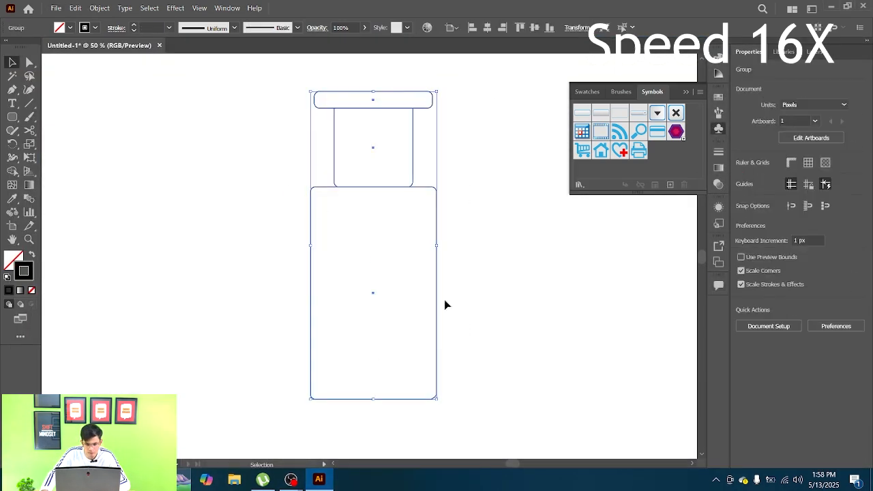
pyautogui.click(743, 323)
pyautogui.click(493, 113)
# Step: Place a Curvature tool point on the lower right side of the united bottle outline
pyautogui.hotkey('shift', '~')
pyautogui.click(436, 328)
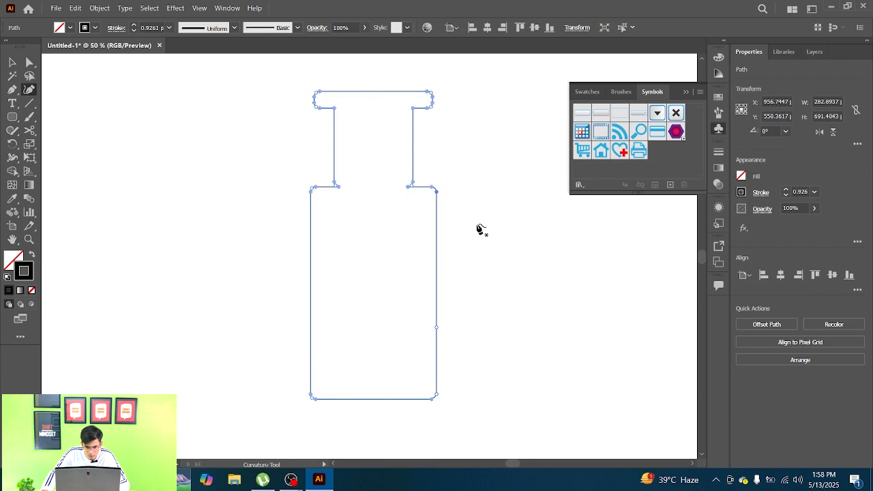
pyautogui.press('v')
pyautogui.click(472, 98)
pyautogui.moveTo(469, 81); pyautogui.dragTo(338, 315)
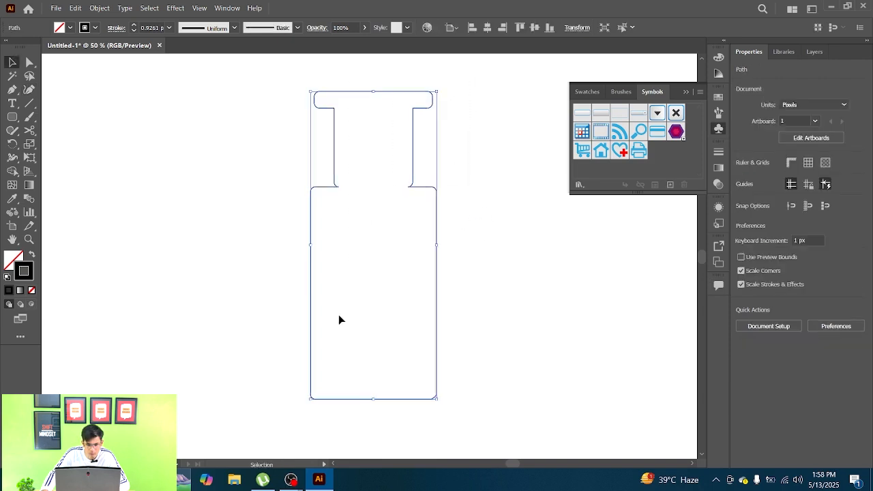
pyautogui.click(458, 189)
pyautogui.press('p')
pyautogui.press('v')
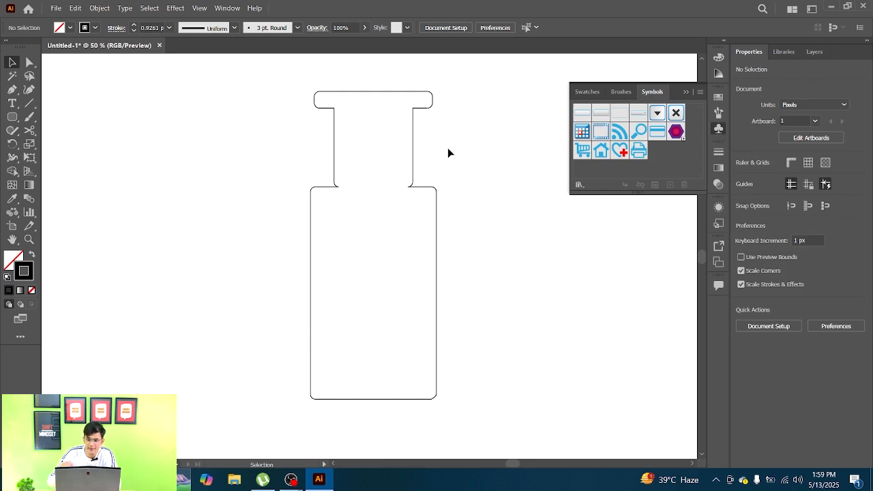
# Step: Try the 3D Revolve (Classic) effect on the whole bottle outline
pyautogui.moveTo(483, 100); pyautogui.dragTo(302, 334)
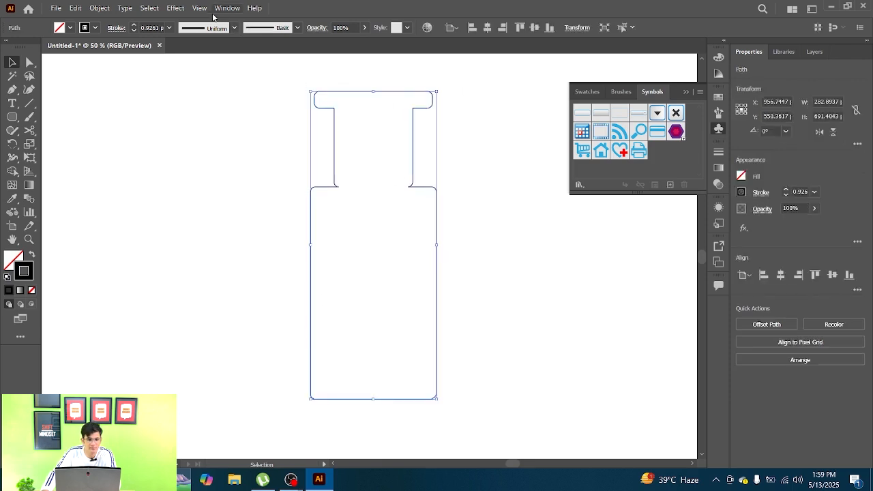
pyautogui.click(175, 8)
pyautogui.moveTo(216, 76)
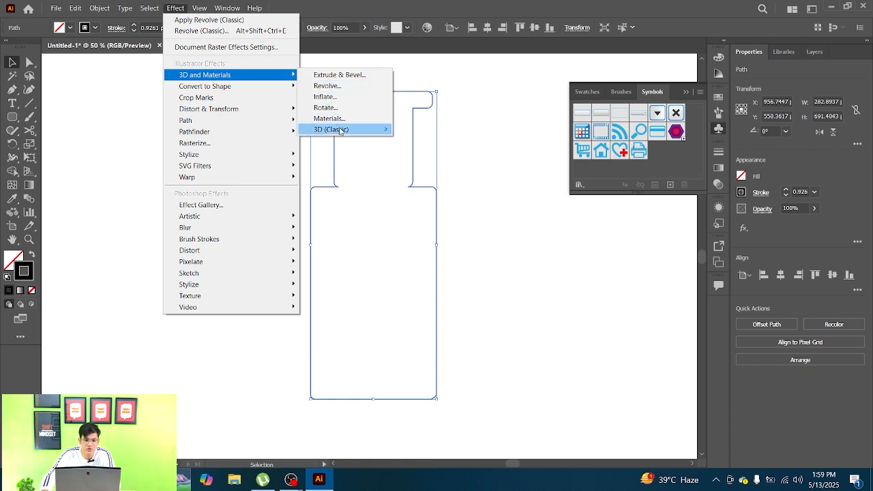
pyautogui.moveTo(366, 132)
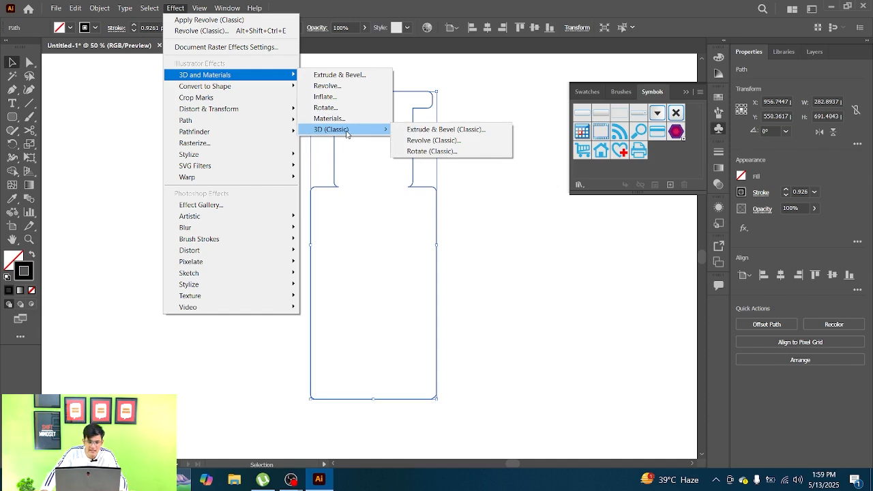
pyautogui.click(455, 144)
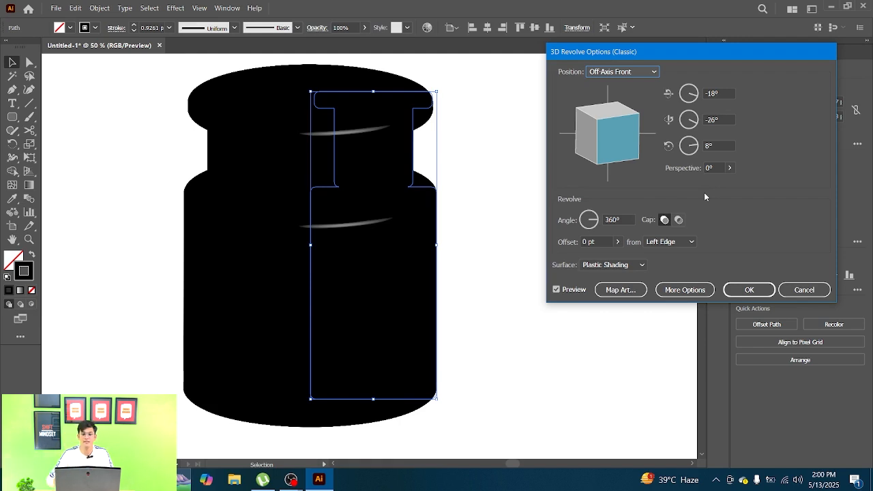
pyautogui.click(804, 289)
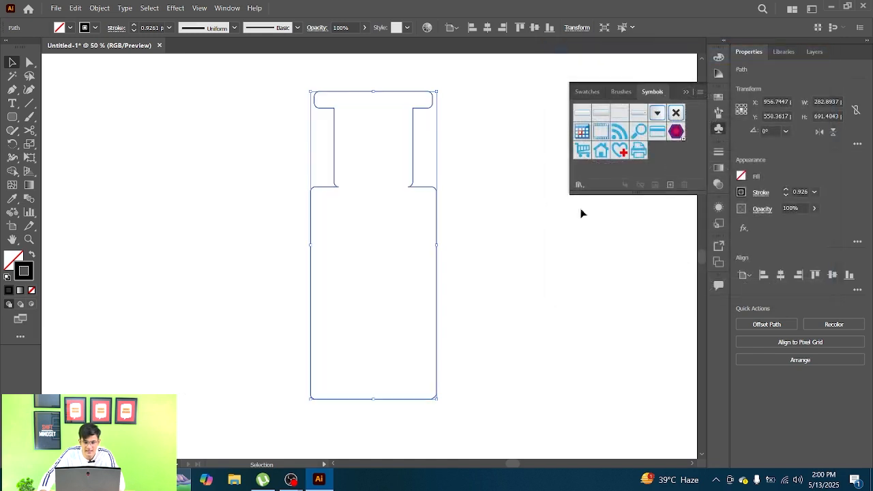
# Step: Draw a vertical line about 777 px long through the bottle's middle with the Pen tool and centre both horizontally
pyautogui.click(470, 150)
pyautogui.moveTo(472, 110); pyautogui.dragTo(381, 278)
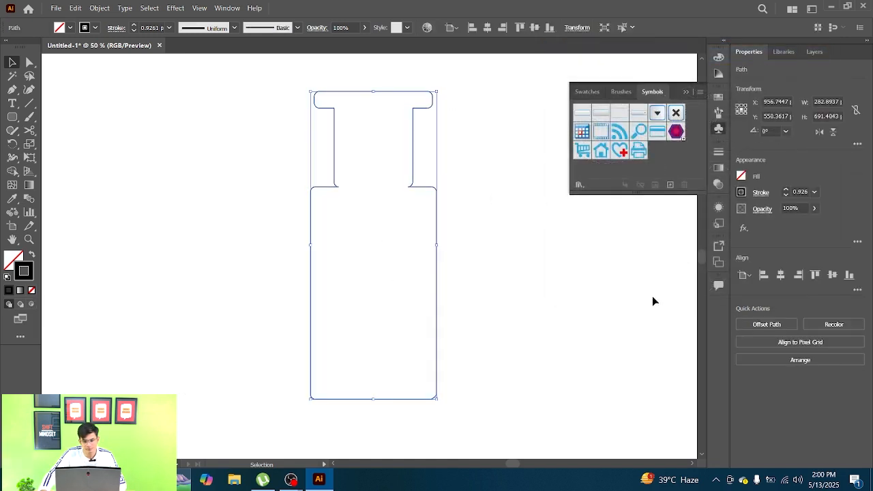
pyautogui.press('p')
pyautogui.click(370, 71)
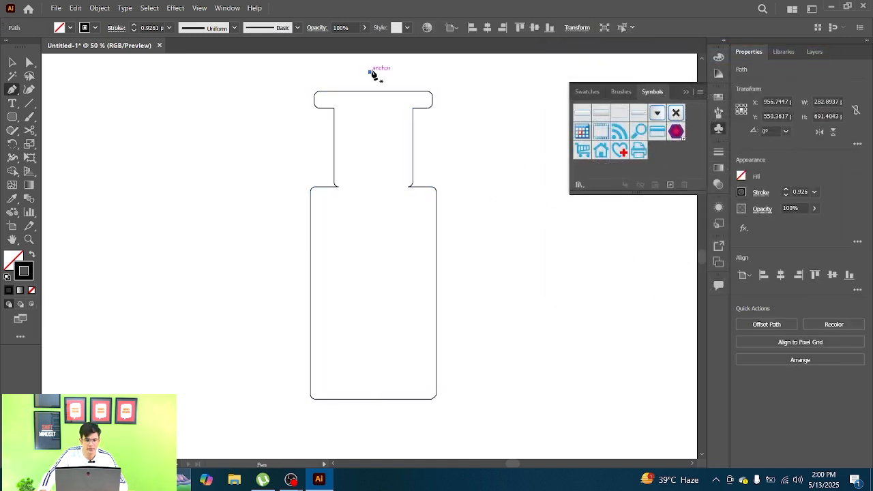
pyautogui.click(371, 417)
pyautogui.press('v')
pyautogui.moveTo(507, 438); pyautogui.dragTo(308, 195)
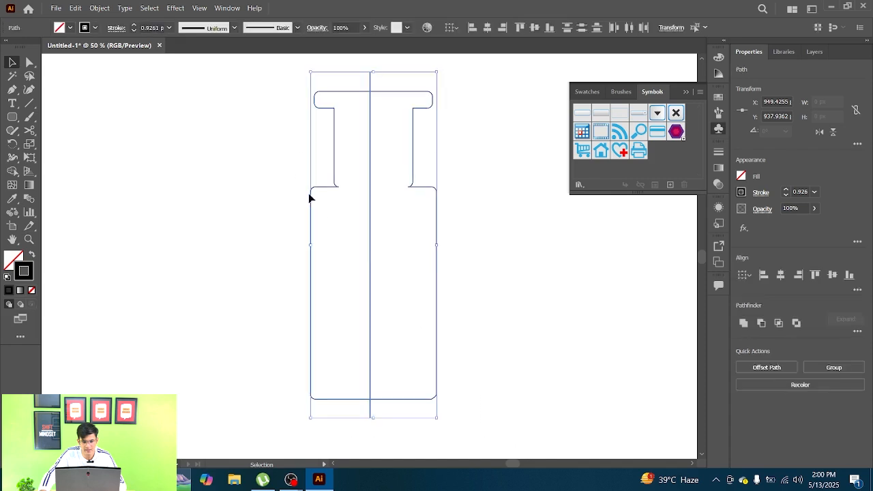
pyautogui.click(779, 275)
pyautogui.click(444, 166)
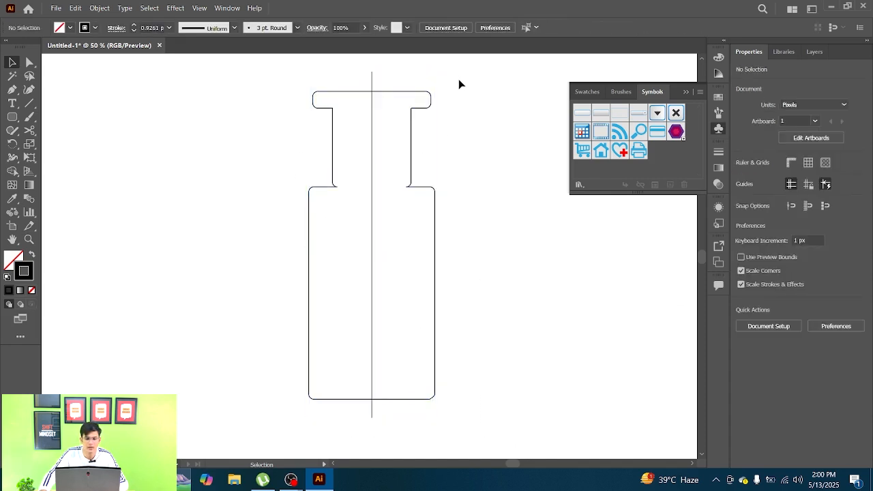
# Step: Divide the bottle outline along the vertical line with Pathfinder and ungroup the resulting halves
pyautogui.moveTo(478, 78); pyautogui.dragTo(216, 296)
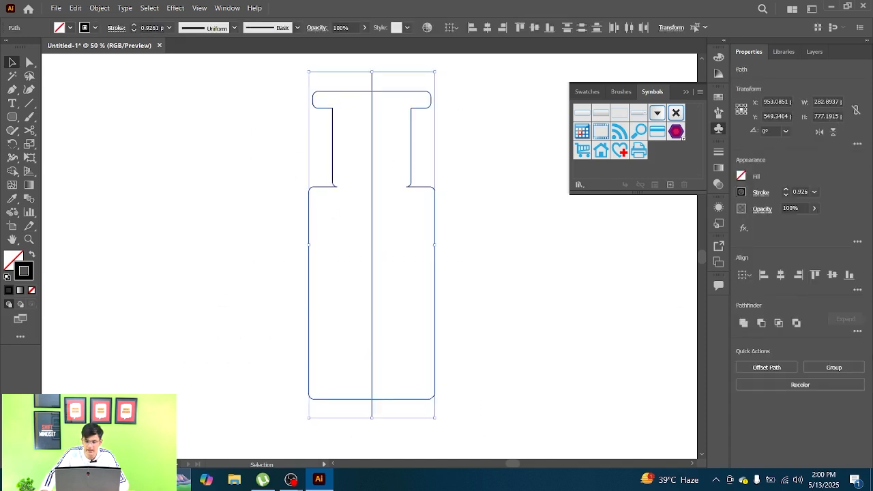
pyautogui.click(857, 332)
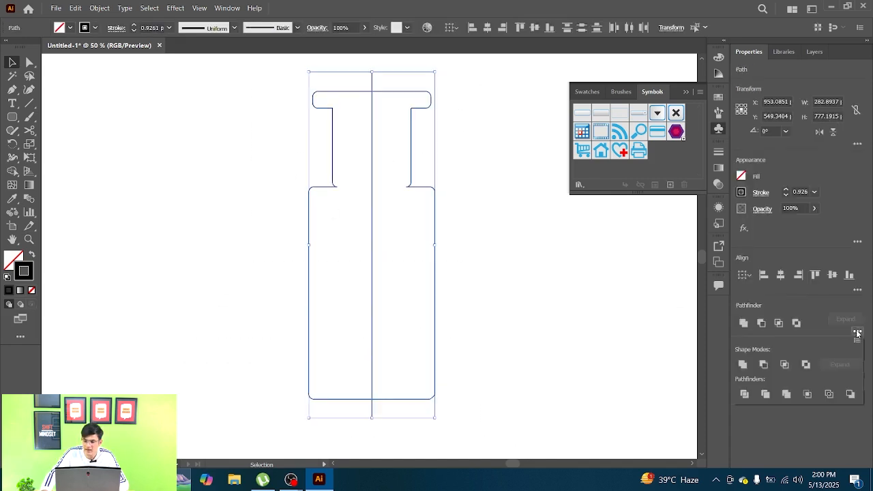
pyautogui.click(744, 395)
pyautogui.click(348, 152)
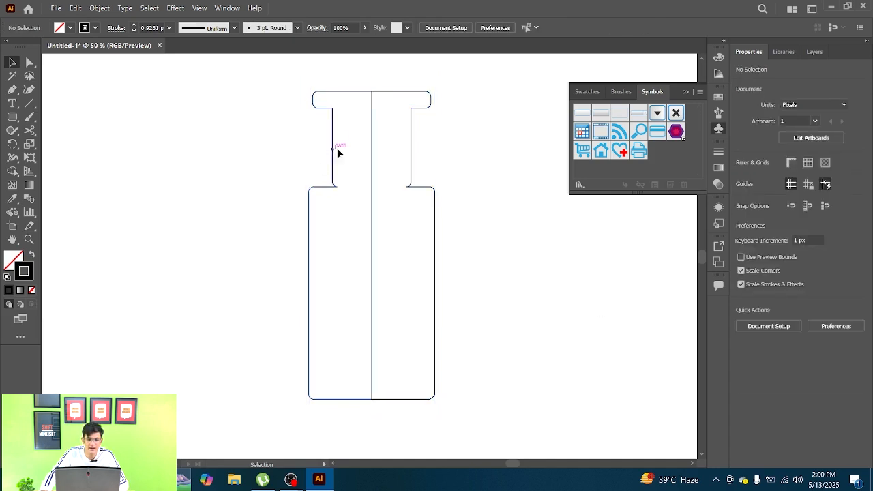
pyautogui.moveTo(375, 174); pyautogui.dragTo(342, 187)
pyautogui.hotkey('ctrl', 'shift', 'g')
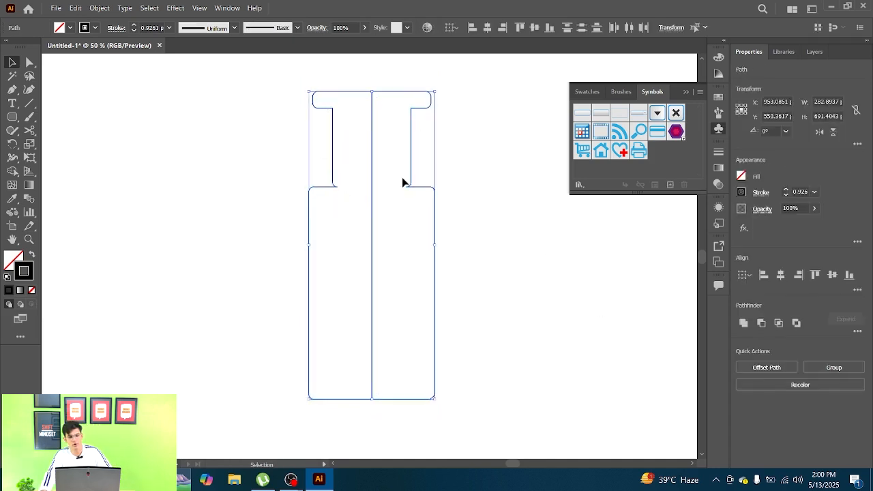
# Step: Move the right half of the bottle away from the left half and delete the left half
pyautogui.click(458, 159)
pyautogui.moveTo(413, 176); pyautogui.dragTo(432, 176)
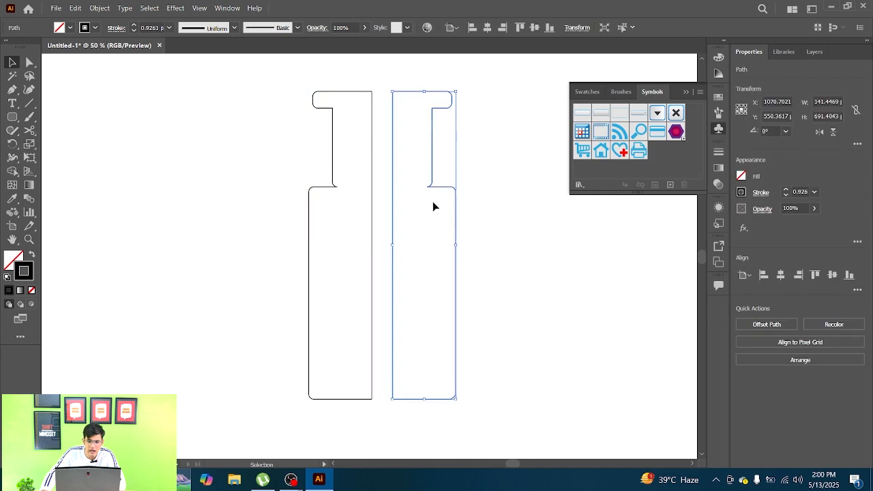
pyautogui.click(508, 161)
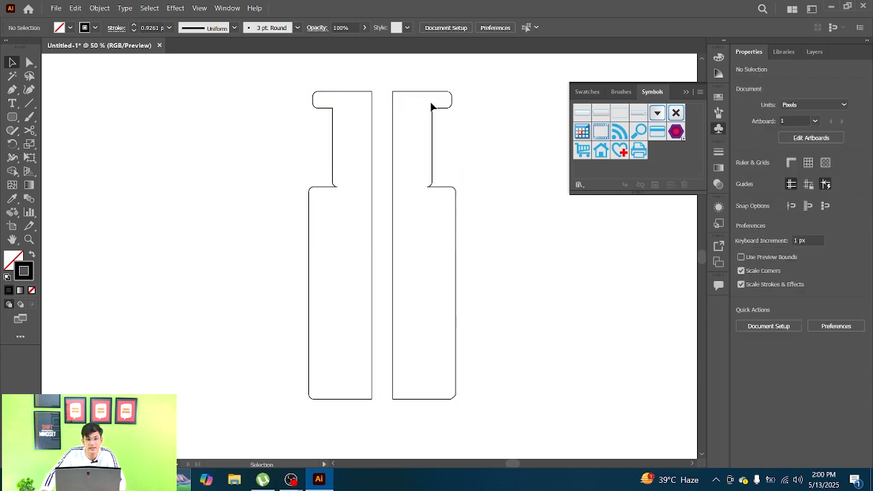
pyautogui.moveTo(289, 76); pyautogui.dragTo(358, 144)
pyautogui.press('Delete')
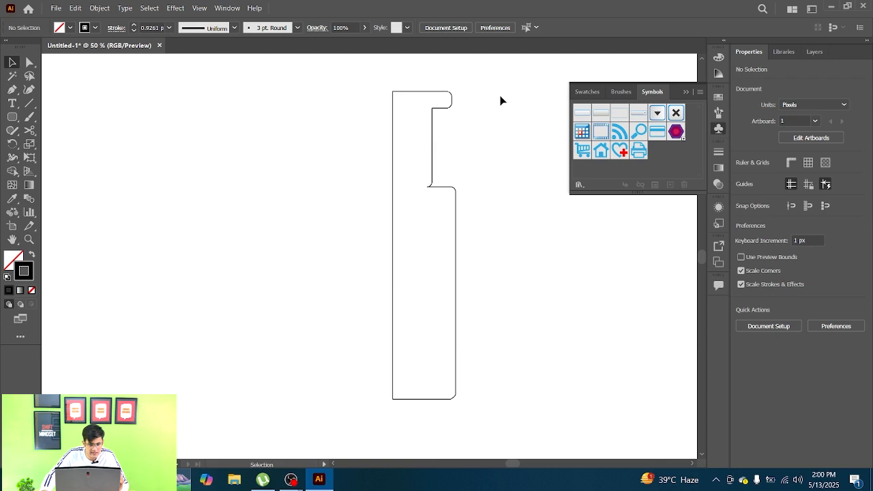
# Step: Cut the remaining half at its top-left and bottom-left corners with Scissors and delete the straight left edge
pyautogui.moveTo(493, 84); pyautogui.dragTo(328, 283)
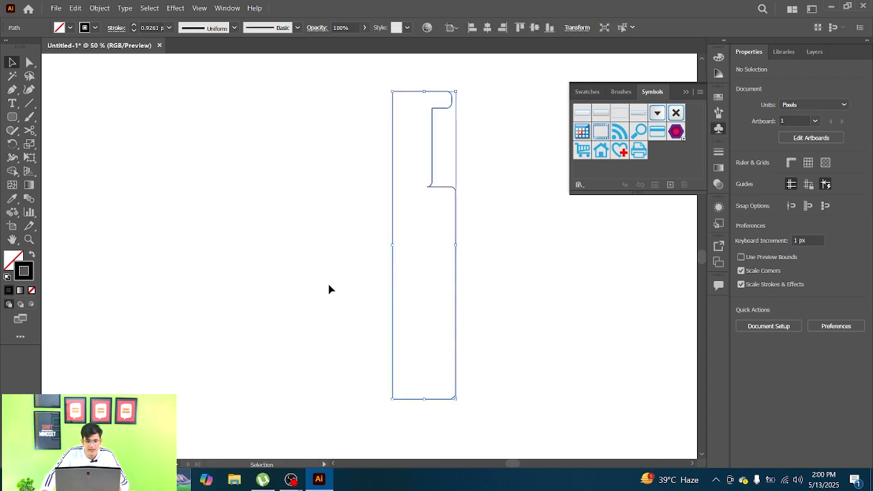
pyautogui.press('c')
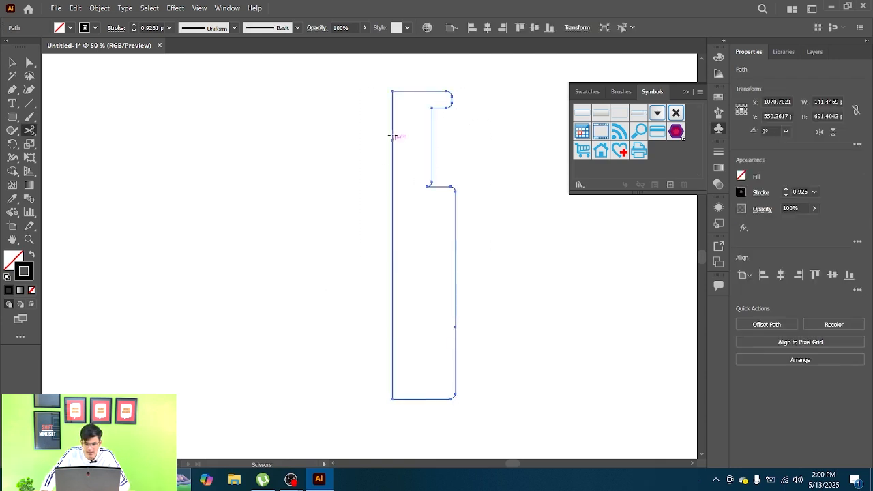
pyautogui.click(392, 90)
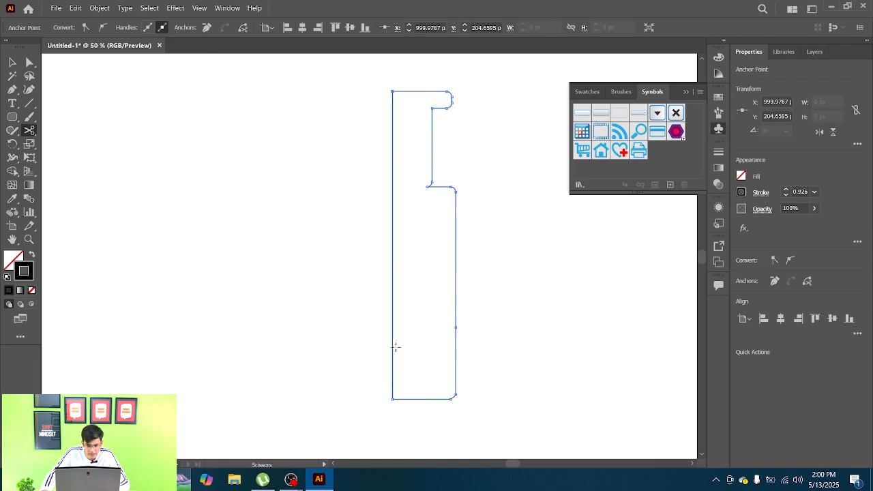
pyautogui.click(393, 399)
pyautogui.press('v')
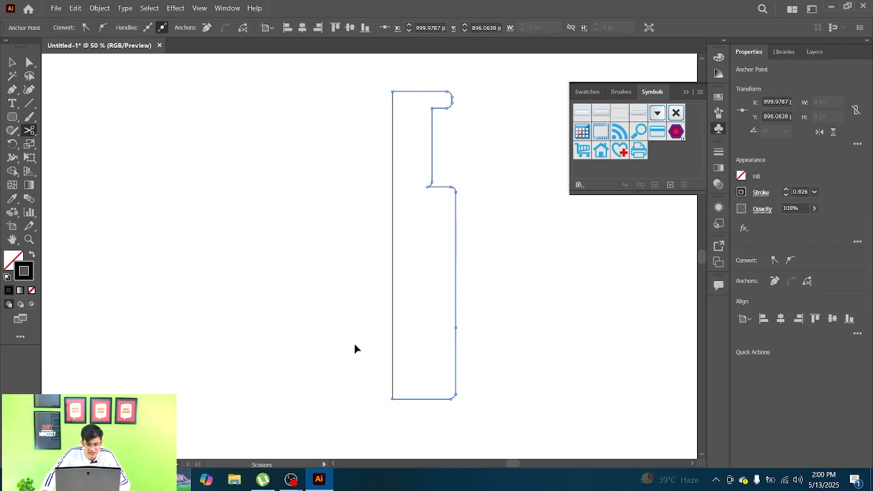
pyautogui.click(354, 343)
pyautogui.moveTo(339, 279); pyautogui.dragTo(411, 280)
pyautogui.press('Delete')
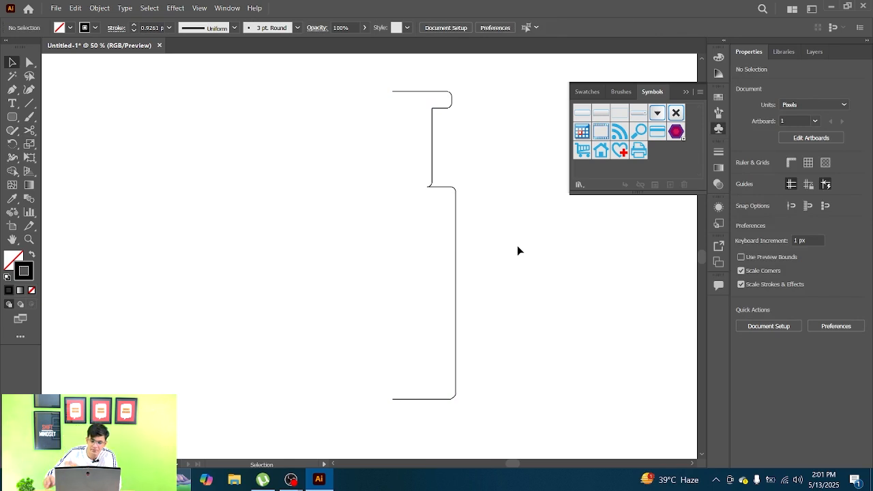
# Step: Set the stroke colour of the open half-bottle profile to cyan
pyautogui.moveTo(543, 282); pyautogui.dragTo(310, 132)
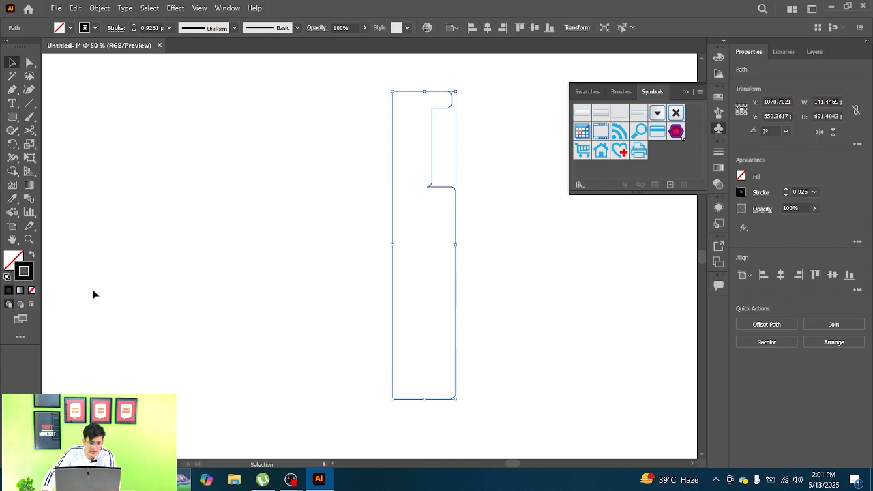
pyautogui.click(743, 194)
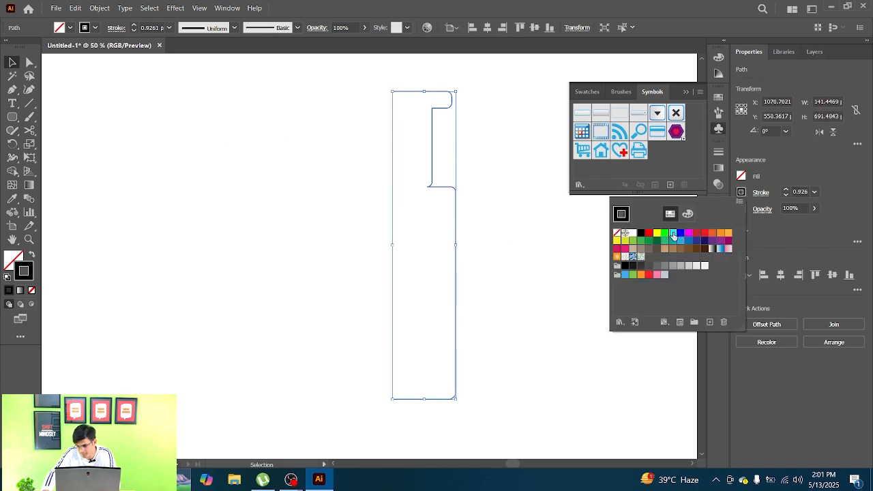
pyautogui.click(674, 235)
pyautogui.click(570, 240)
pyautogui.click(570, 239)
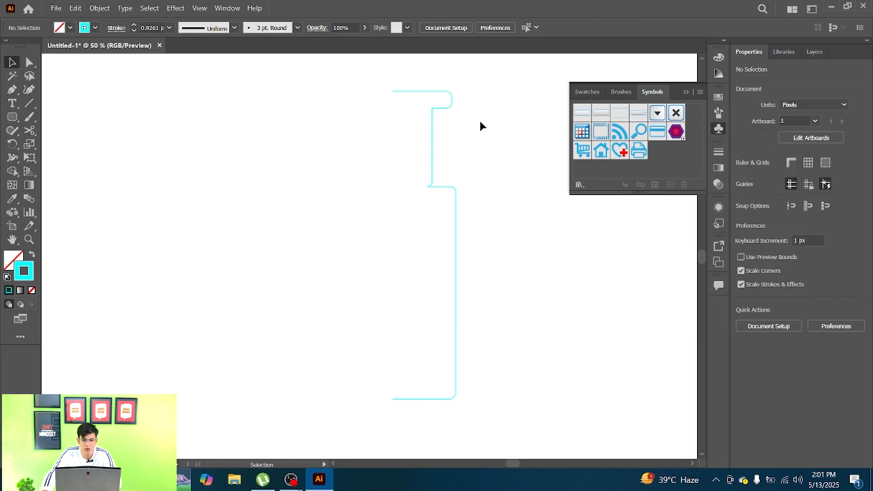
# Step: Apply 3D Revolve (Classic) to the half-bottle profile at 360° from the left edge, using the Off-Axis Front position
pyautogui.moveTo(500, 93); pyautogui.dragTo(334, 271)
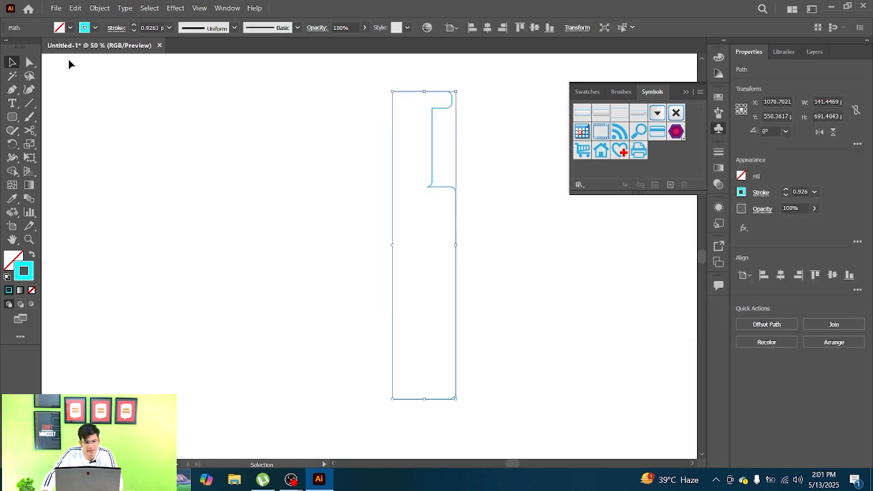
pyautogui.click(175, 8)
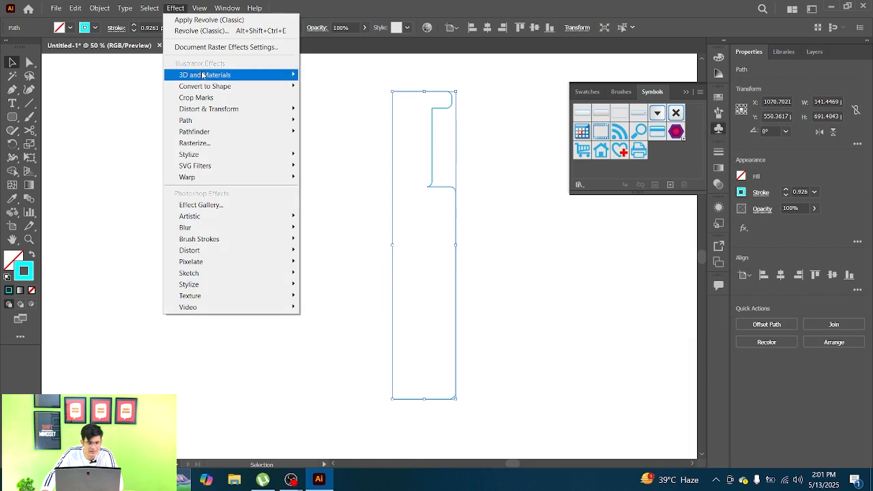
pyautogui.moveTo(202, 75)
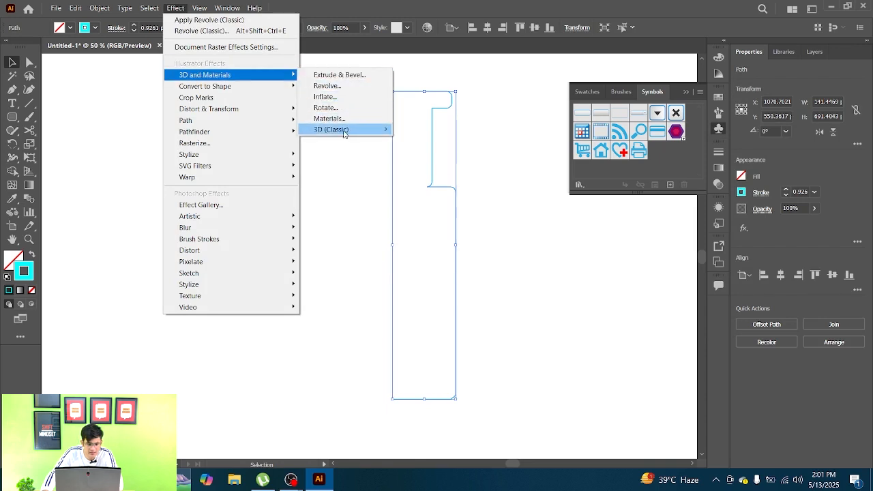
pyautogui.moveTo(344, 133)
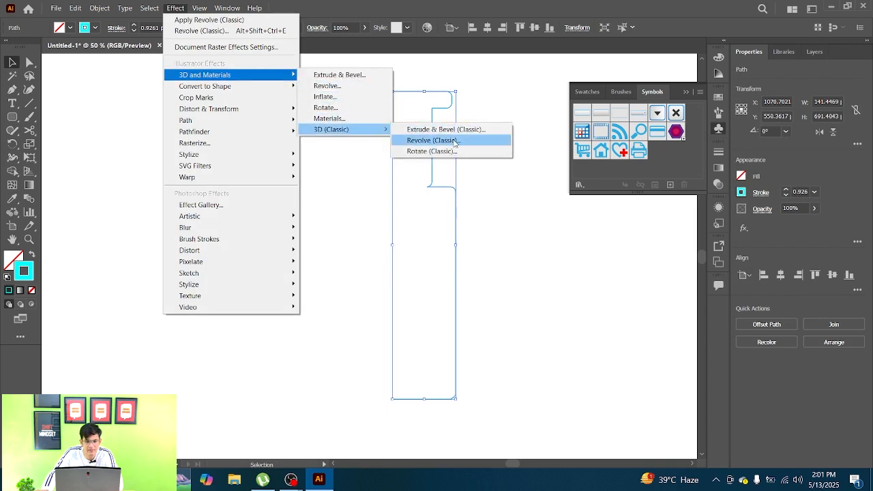
pyautogui.click(454, 141)
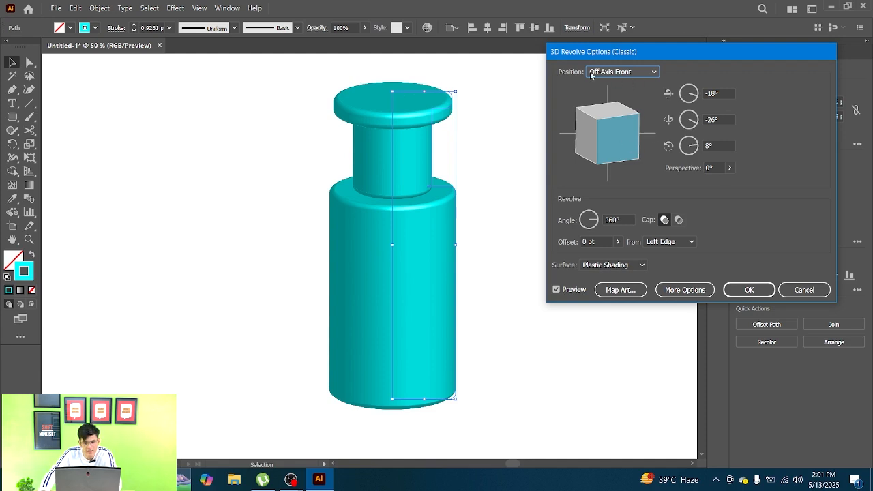
pyautogui.click(614, 73)
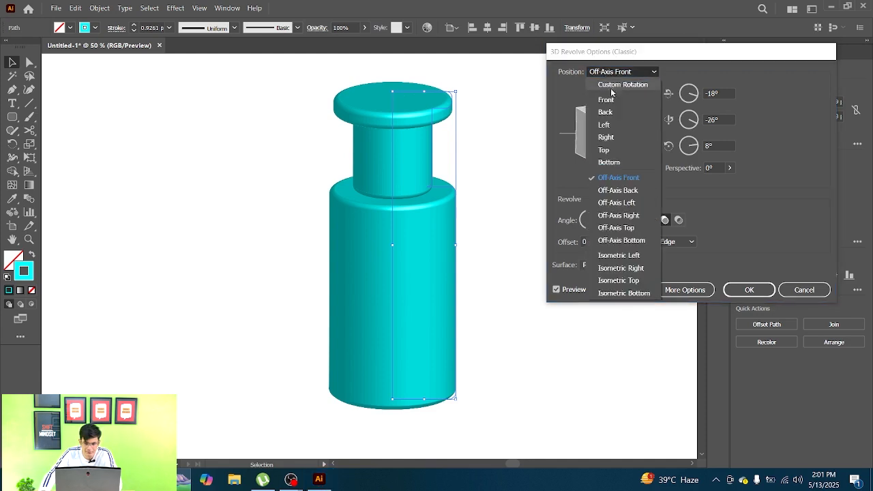
pyautogui.click(679, 183)
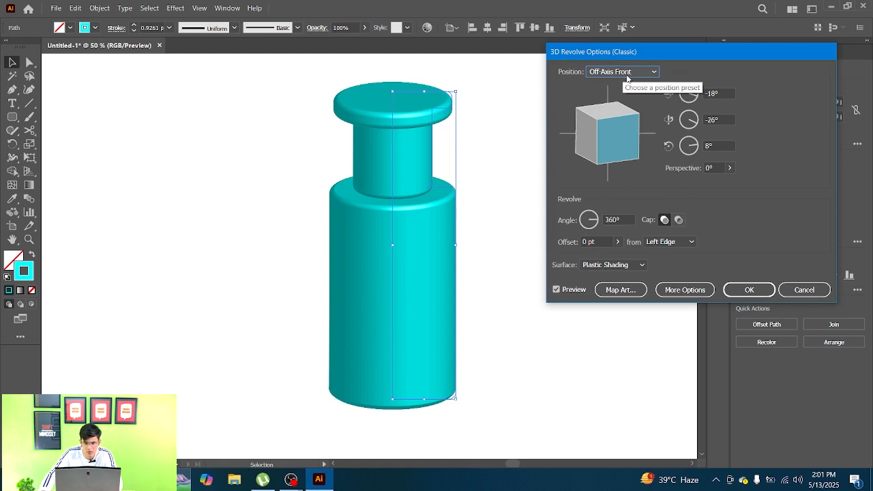
pyautogui.click(763, 294)
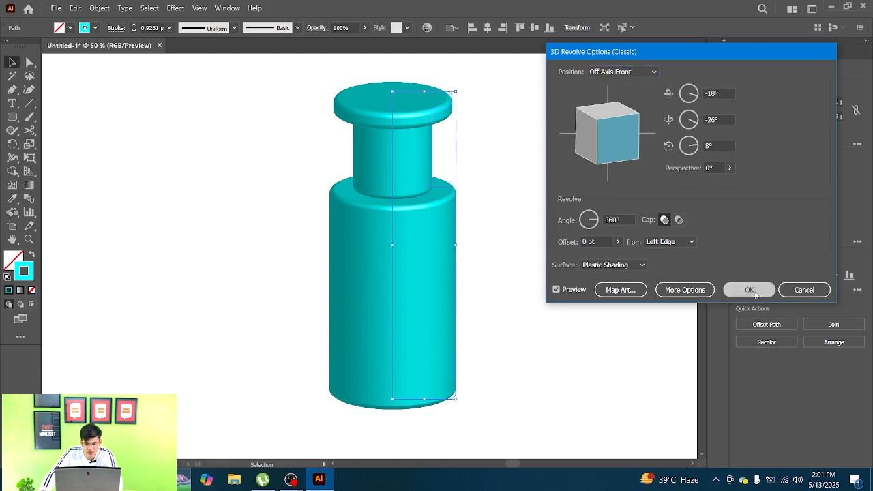
pyautogui.click(527, 236)
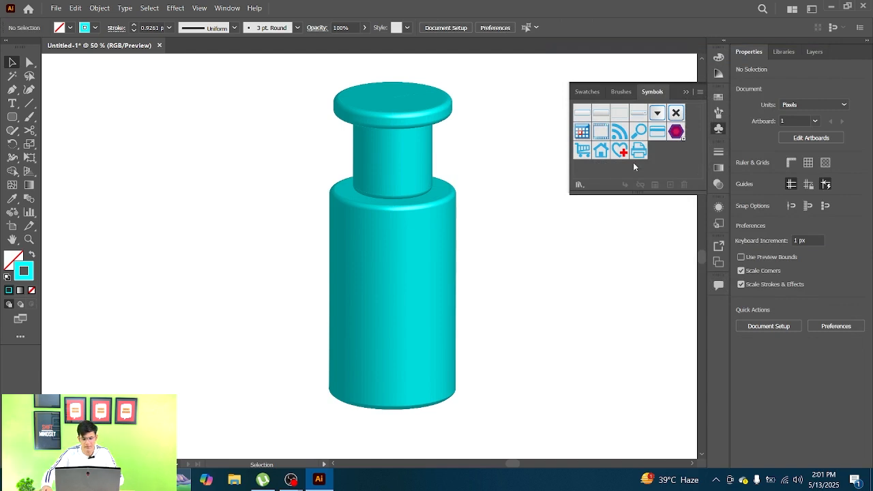
# Step: Add the point text "RF Logo" in the empty upper-left area of the artboard
pyautogui.moveTo(314, 168); pyautogui.dragTo(560, 225)
pyautogui.scroll(1, 273, 137)
pyautogui.moveTo(286, 139); pyautogui.dragTo(258, 182)
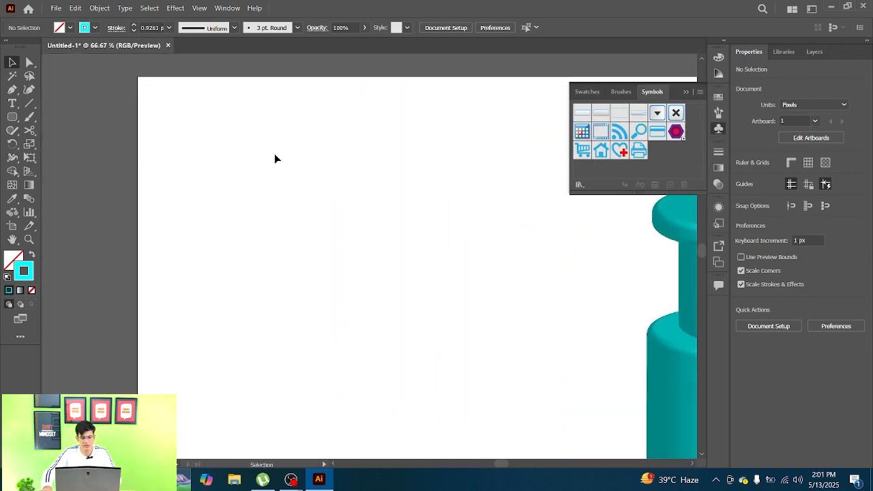
pyautogui.press('t')
pyautogui.click(265, 159)
pyautogui.write('RF Lo')
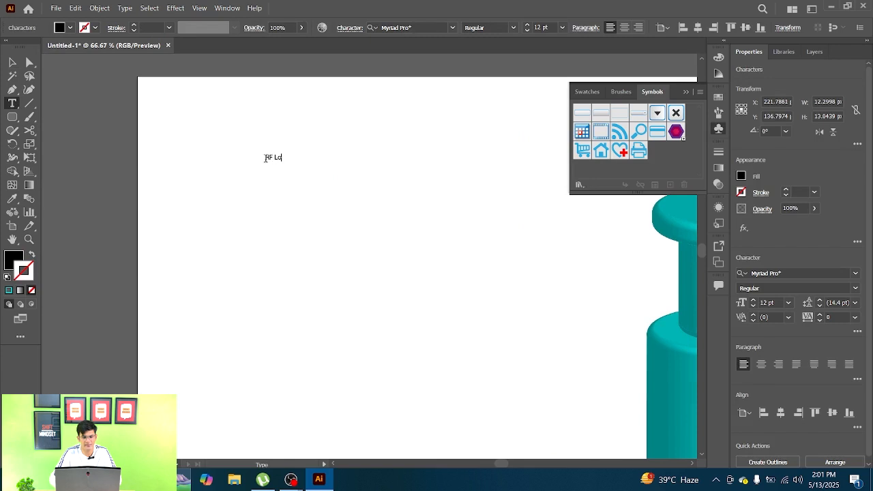
pyautogui.write('go')
pyautogui.press('Escape')
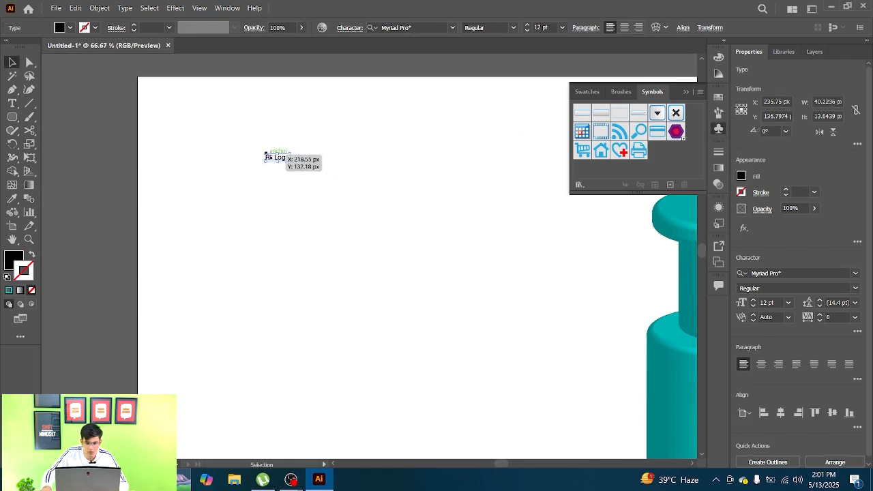
# Step: Enlarge the RF Logo text to about 39 pt and fill it with white
pyautogui.moveTo(292, 161); pyautogui.dragTo(344, 180)
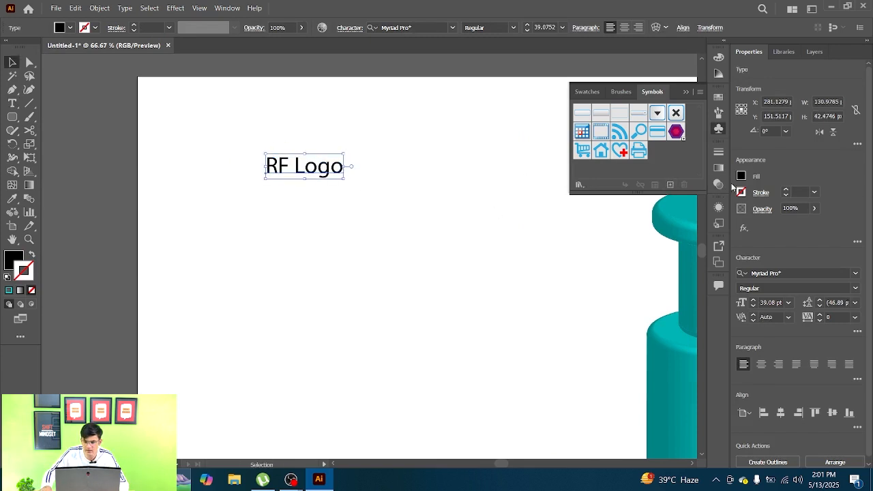
pyautogui.click(741, 176)
pyautogui.click(630, 213)
# Step: Save the white text as a dynamic Movie Clip symbol named "RF Logo"
pyautogui.scroll(-1, 320, 174)
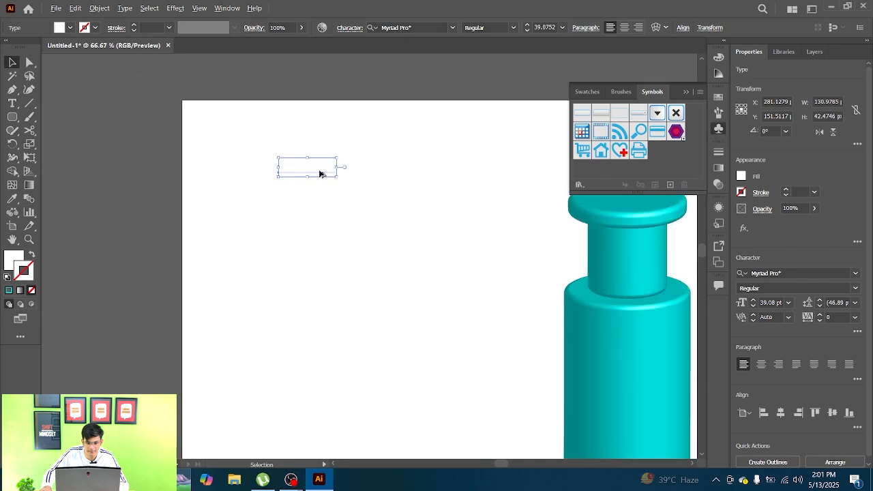
pyautogui.moveTo(381, 174); pyautogui.dragTo(228, 136)
pyautogui.scroll(-1, 260, 140)
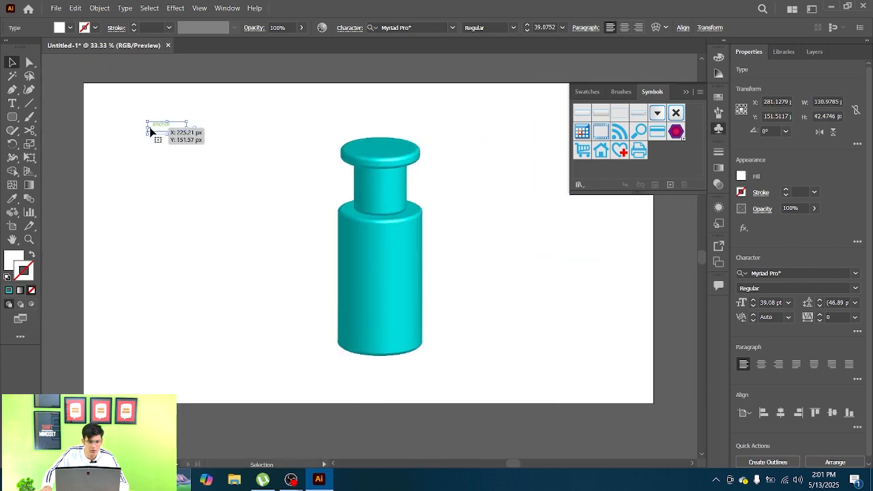
pyautogui.moveTo(154, 132); pyautogui.dragTo(653, 162)
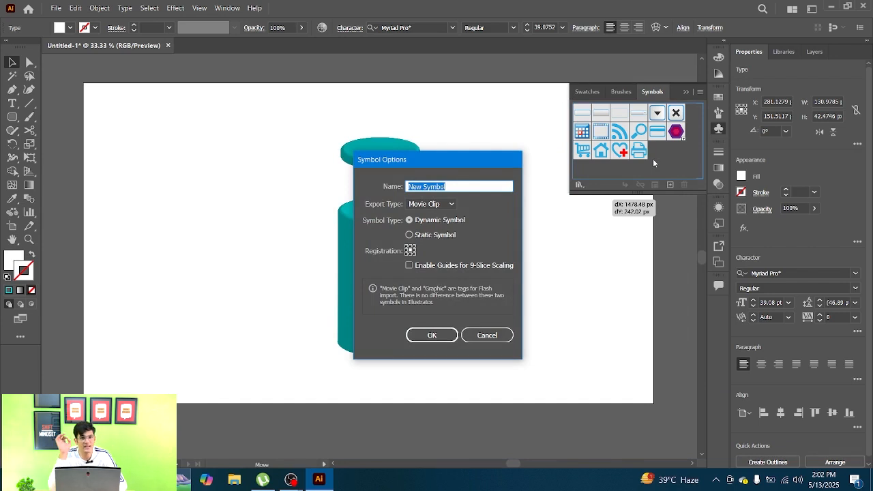
pyautogui.write('RF L')
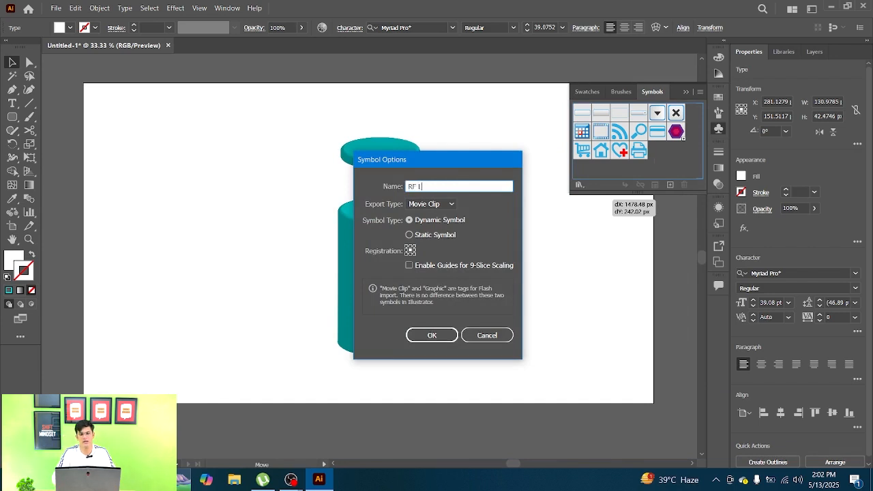
pyautogui.write('ogo')
pyautogui.press('Return')
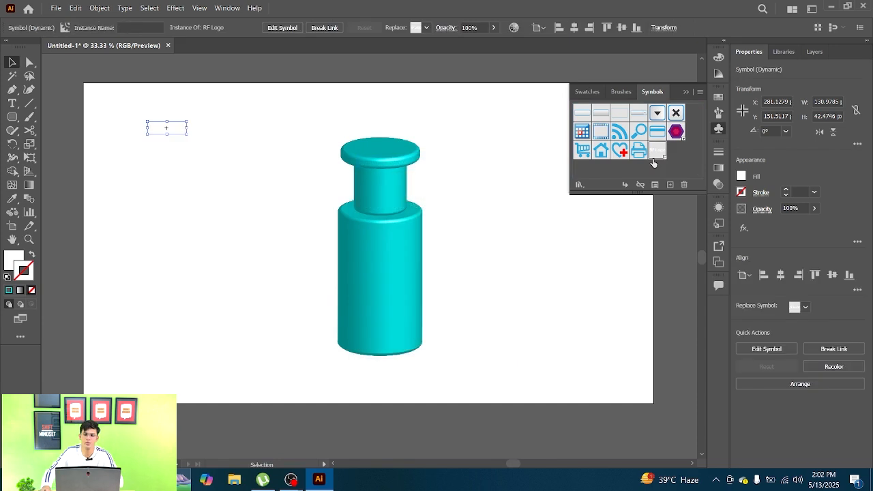
# Step: Delete the RF Logo symbol instance from the artboard, keeping the symbol in the library
pyautogui.click(306, 156)
pyautogui.moveTo(155, 110); pyautogui.dragTo(125, 152)
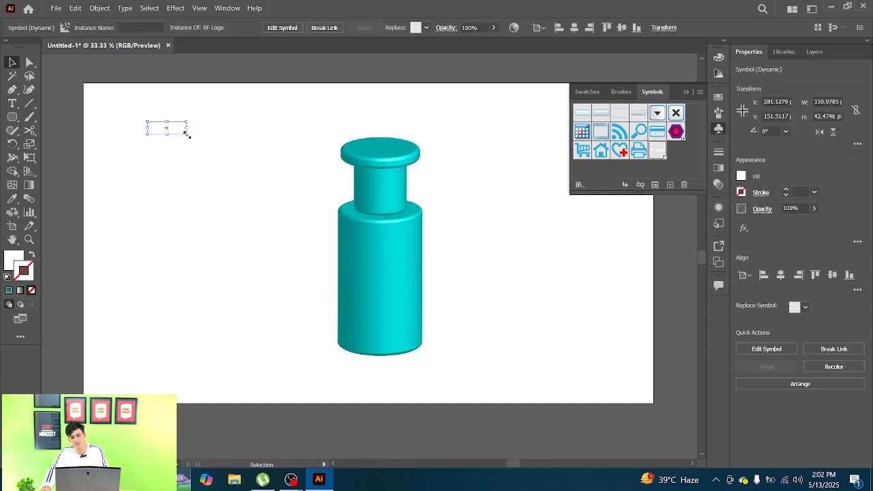
pyautogui.press('Delete')
# Step: Reopen the bottle's 3D Revolve (Classic) settings, open Map Art and review the symbols available for mapping
pyautogui.scroll(1, 403, 197)
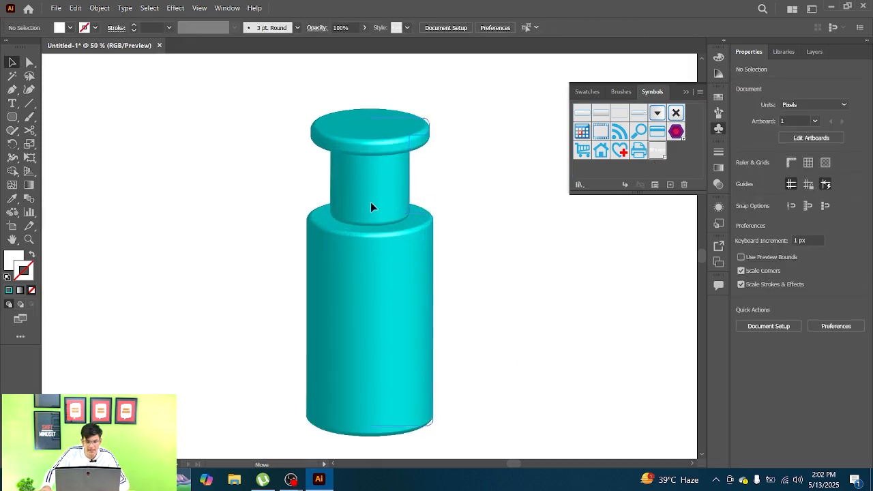
pyautogui.click(373, 204)
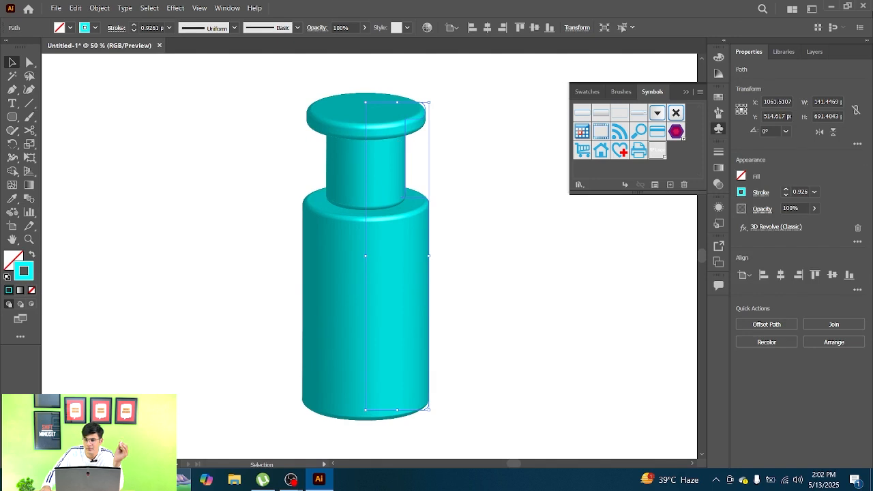
pyautogui.click(770, 228)
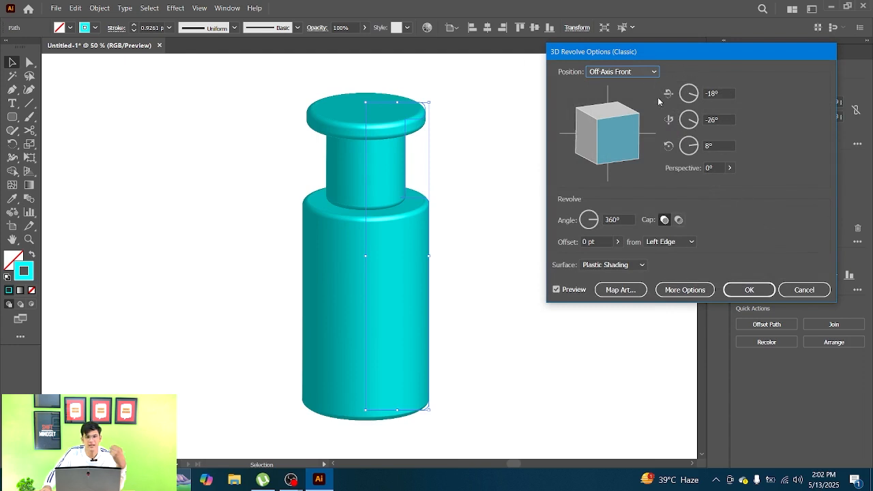
pyautogui.click(617, 290)
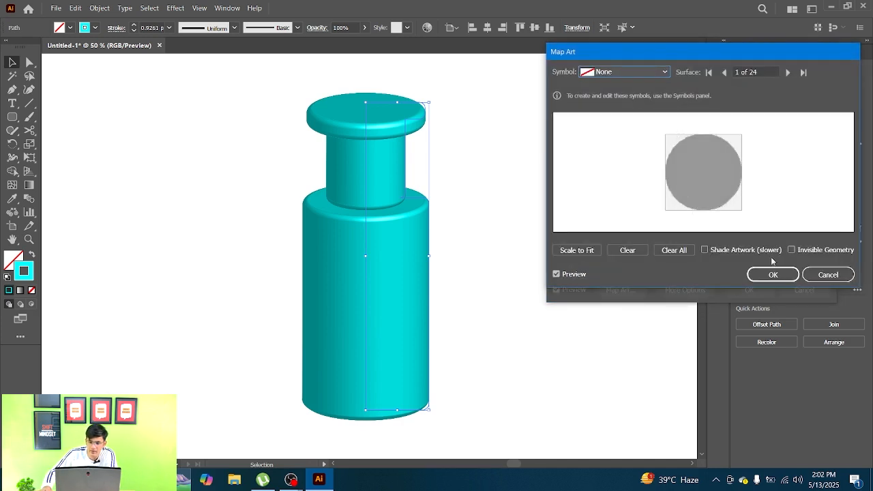
pyautogui.click(587, 72)
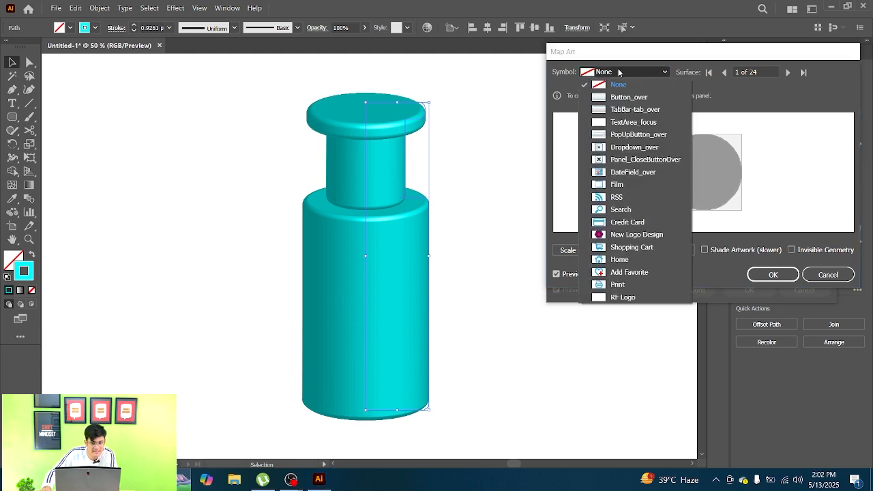
pyautogui.click(793, 161)
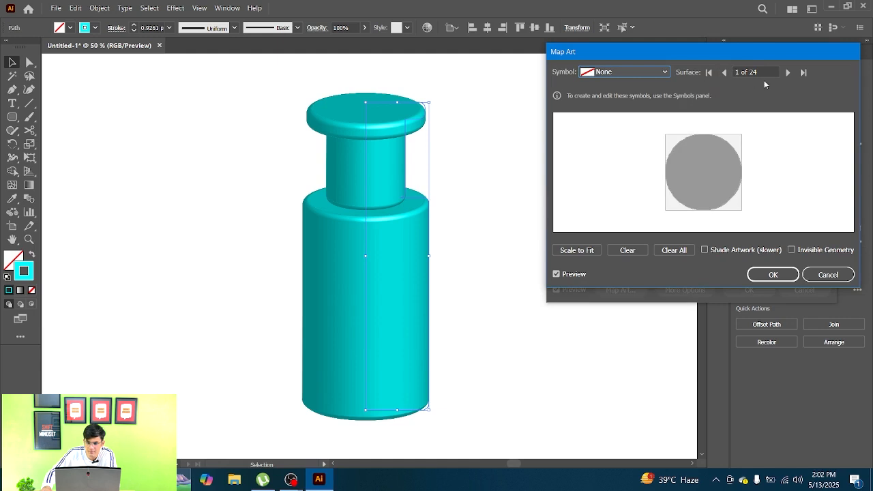
# Step: Browse the bottle's mapping surfaces and select surface 16 of 24, the outer wall of the main body
pyautogui.click(788, 72)
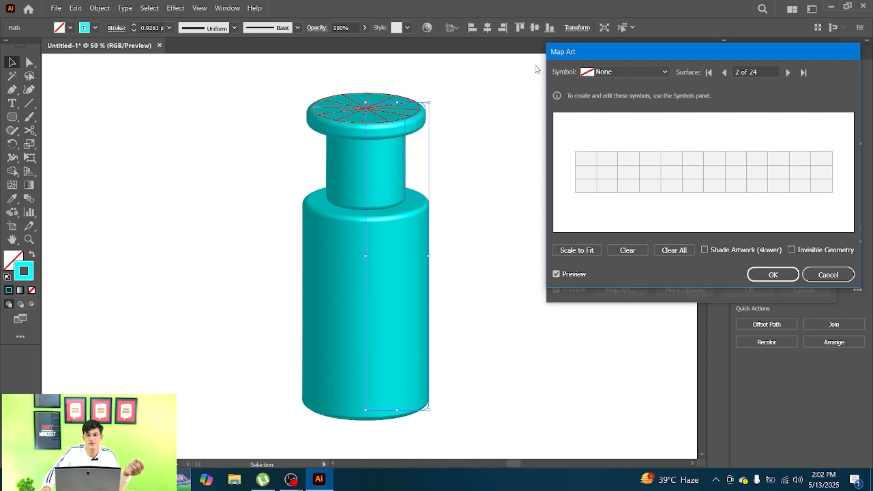
pyautogui.click(788, 73)
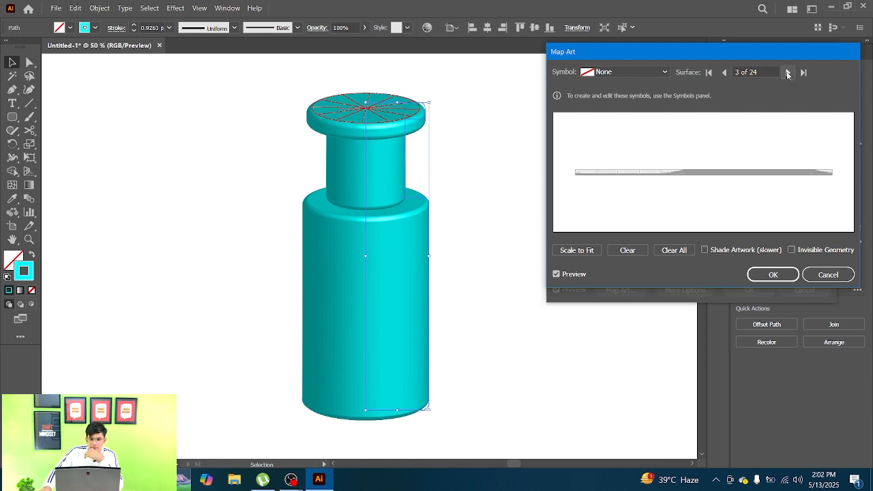
pyautogui.click(788, 72)
pyautogui.click(787, 73)
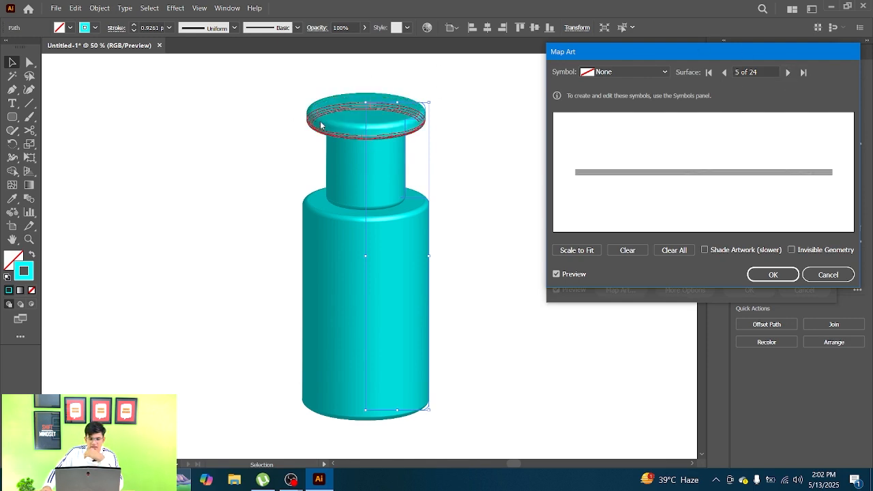
pyautogui.click(788, 72)
pyautogui.click(788, 72)
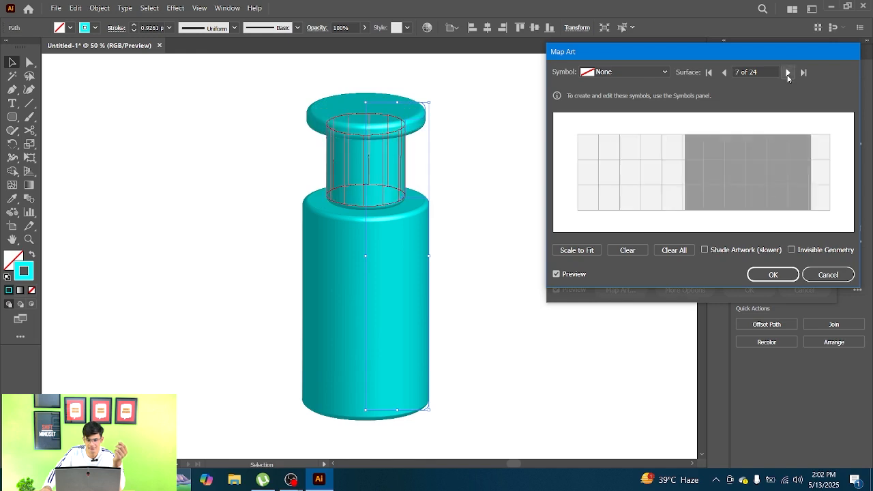
pyautogui.click(787, 73)
pyautogui.click(787, 73)
pyautogui.click(788, 72)
pyautogui.click(788, 73)
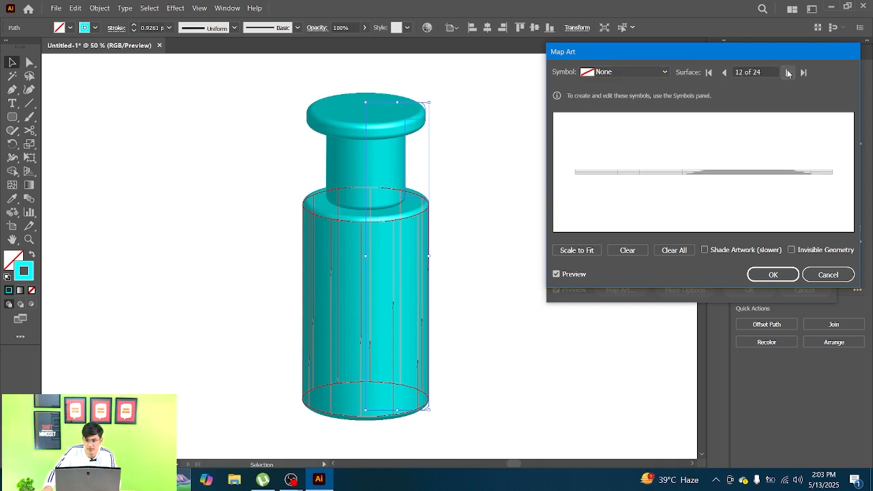
pyautogui.click(788, 73)
pyautogui.click(788, 72)
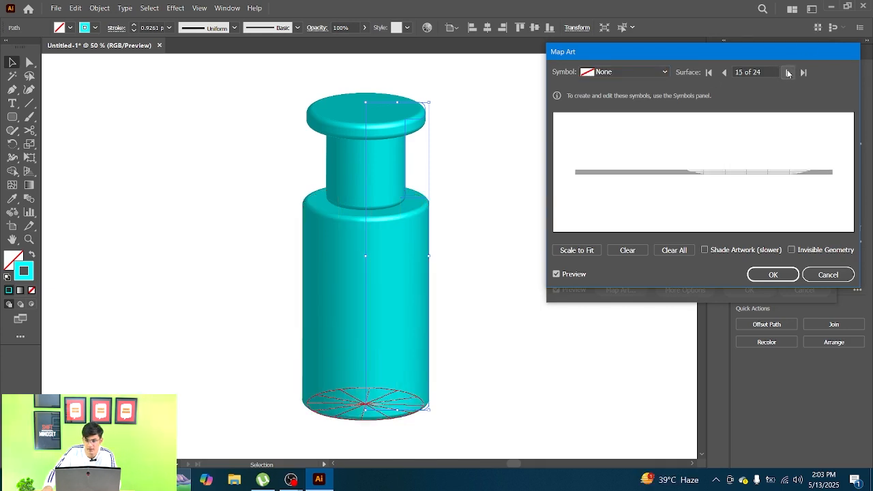
pyautogui.click(788, 72)
pyautogui.click(787, 73)
pyautogui.click(788, 73)
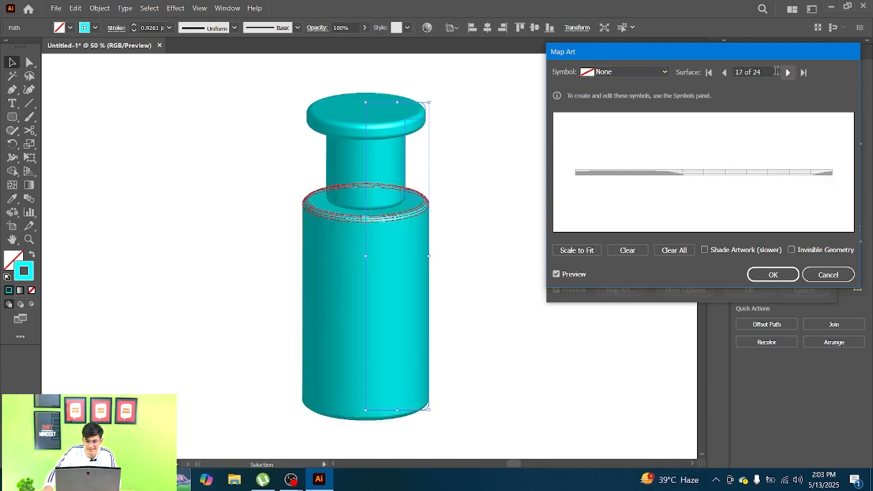
pyautogui.click(724, 73)
# Step: Map the New Logo Design symbol onto the bottle's body surface and position it on the visible front
pyautogui.click(634, 72)
pyautogui.click(695, 195)
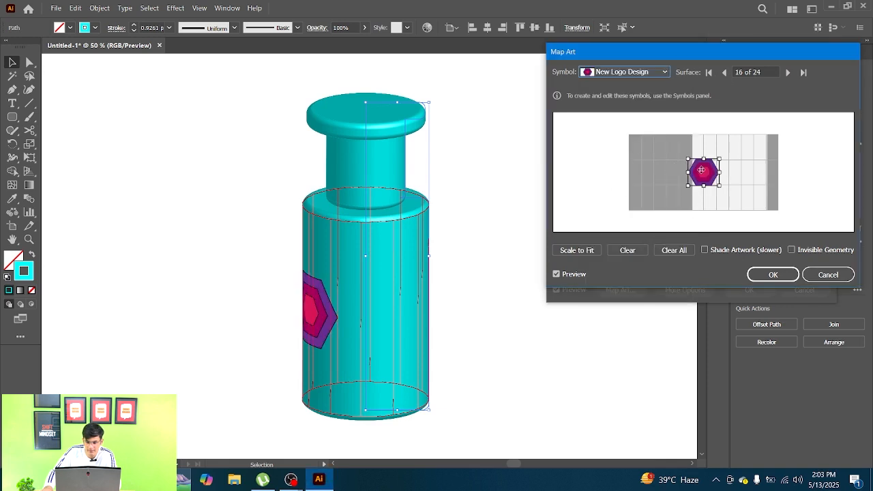
pyautogui.moveTo(701, 171); pyautogui.dragTo(735, 171)
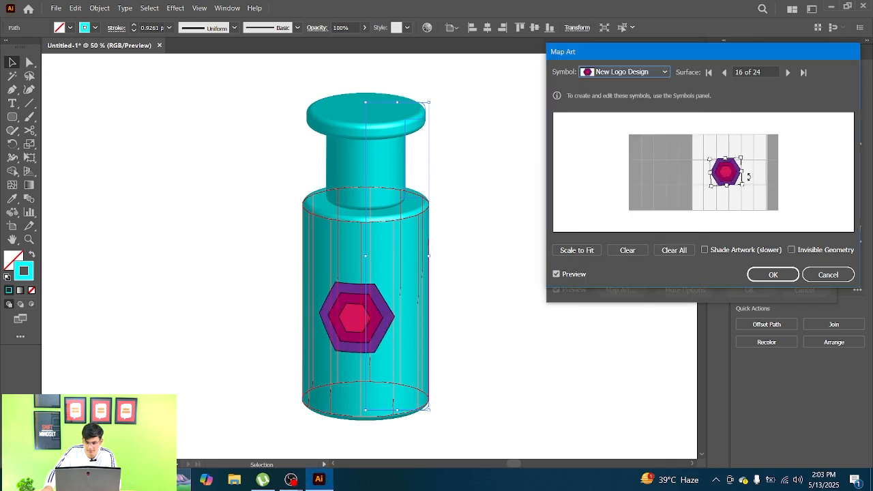
pyautogui.moveTo(748, 187)
pyautogui.mouseDown()
pyautogui.moveTo(746, 180)
pyautogui.moveTo(754, 193)
pyautogui.mouseUp()
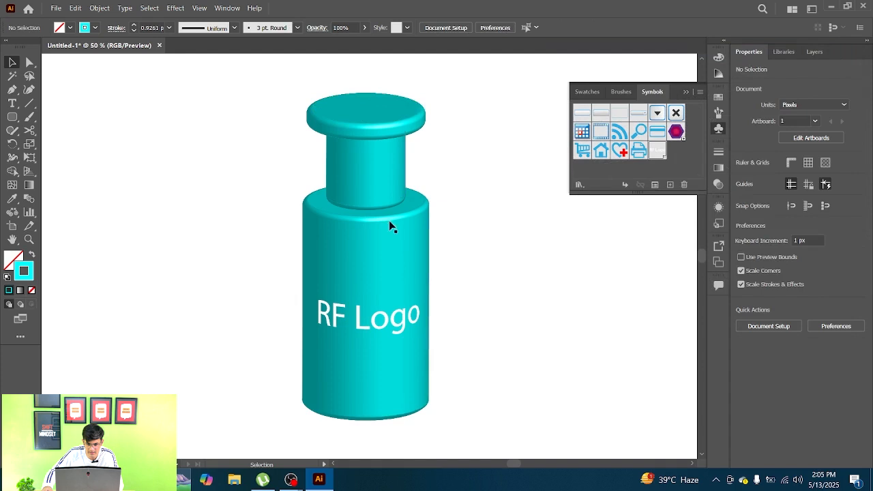
# Step: Draw a wide rectangle about 647 px by 80 px in the empty artboard area beside the bottle
pyautogui.hscroll(-5, 390, 225)
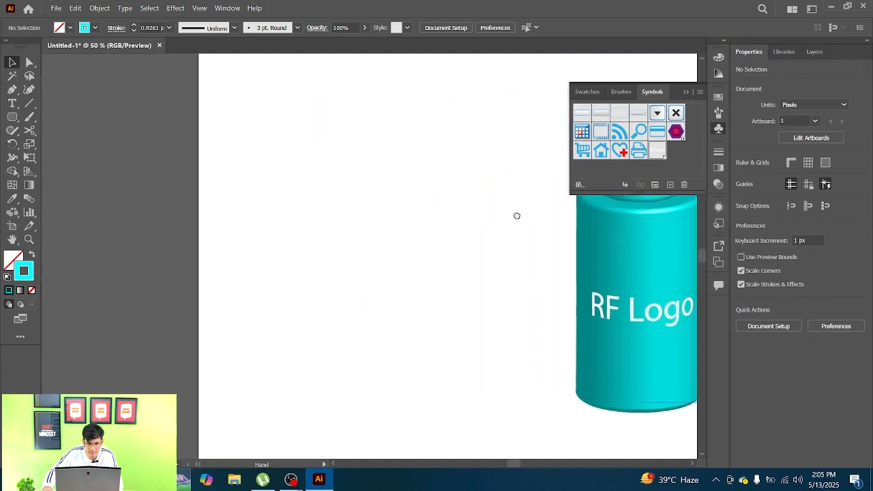
pyautogui.press('m')
pyautogui.moveTo(215, 142); pyautogui.dragTo(504, 178)
pyautogui.press('v')
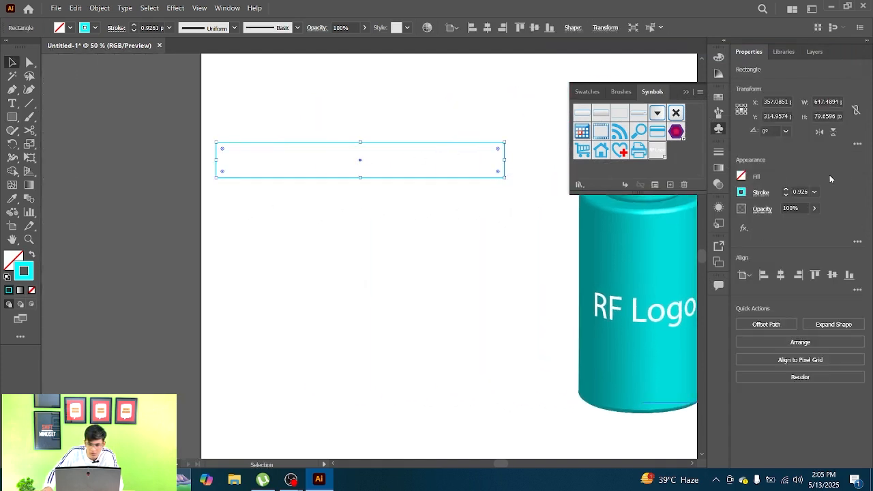
# Step: Apply a white-to-black linear gradient to both the stroke and the fill of the rectangle
pyautogui.press('g')
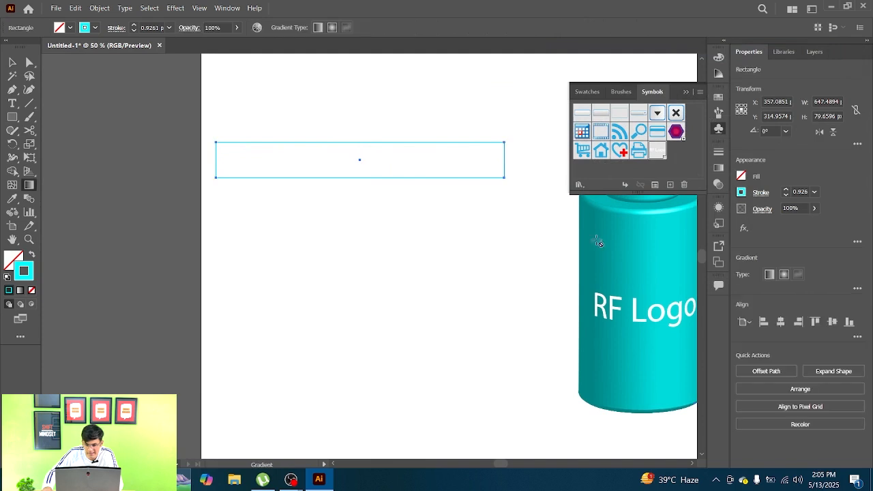
pyautogui.click(769, 274)
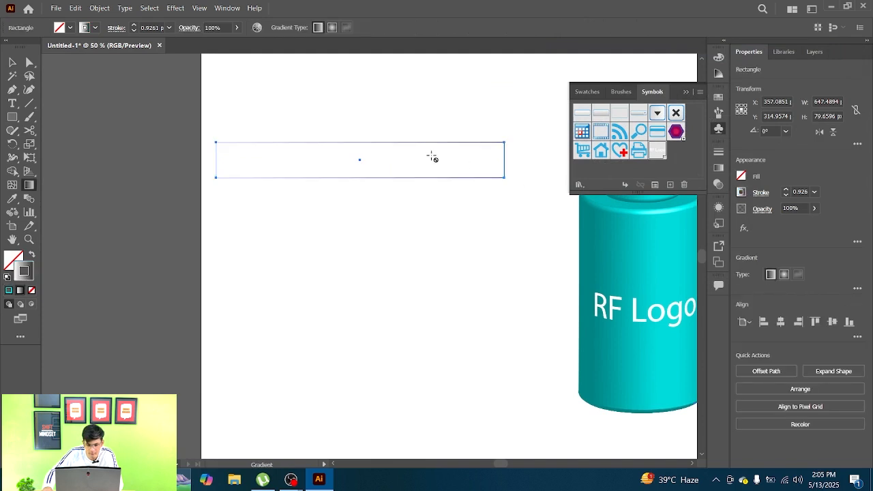
pyautogui.press('v')
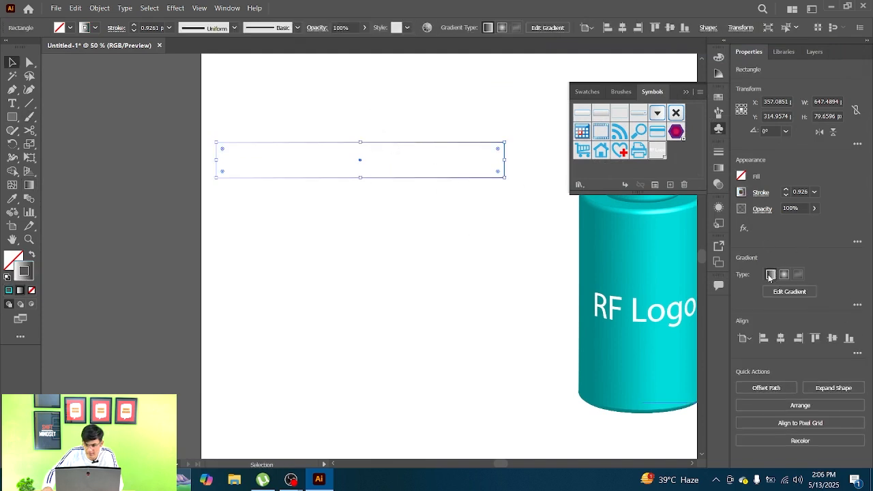
pyautogui.click(857, 305)
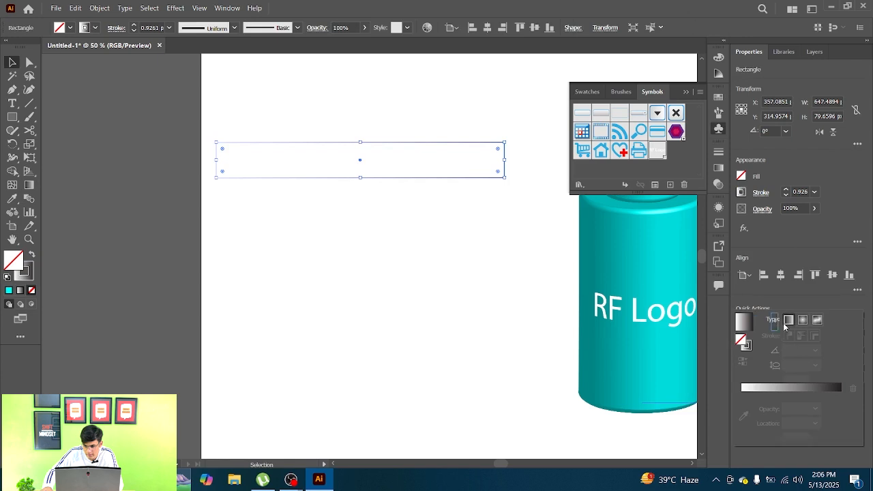
pyautogui.click(788, 319)
pyautogui.click(432, 246)
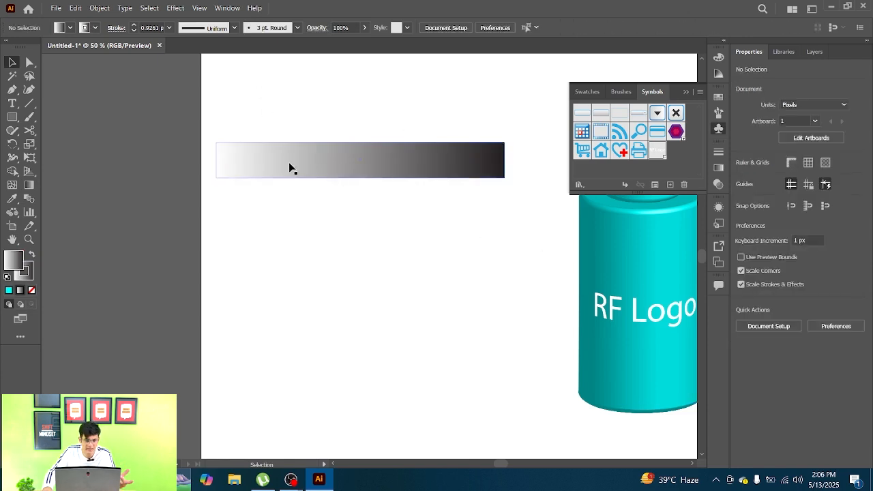
# Step: Save the gradient rectangle as a symbol named New Gradient and delete the original from the artboard
pyautogui.moveTo(289, 167); pyautogui.dragTo(680, 164)
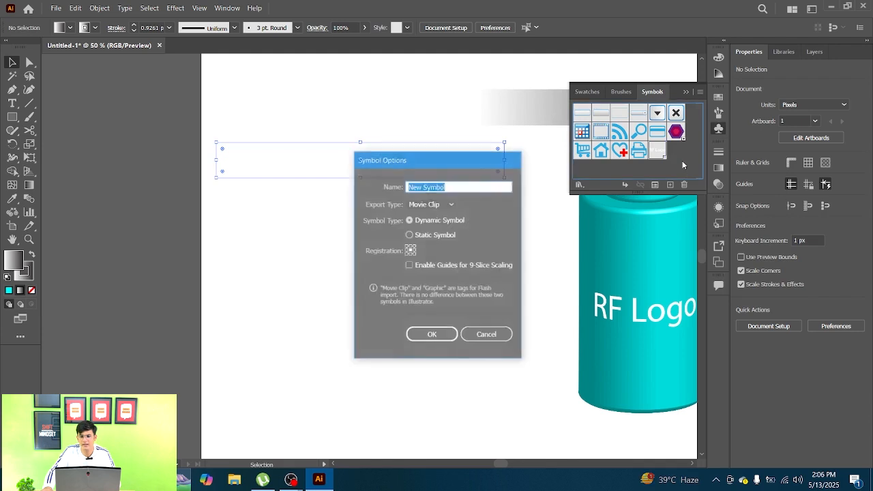
pyautogui.write('New Gradient')
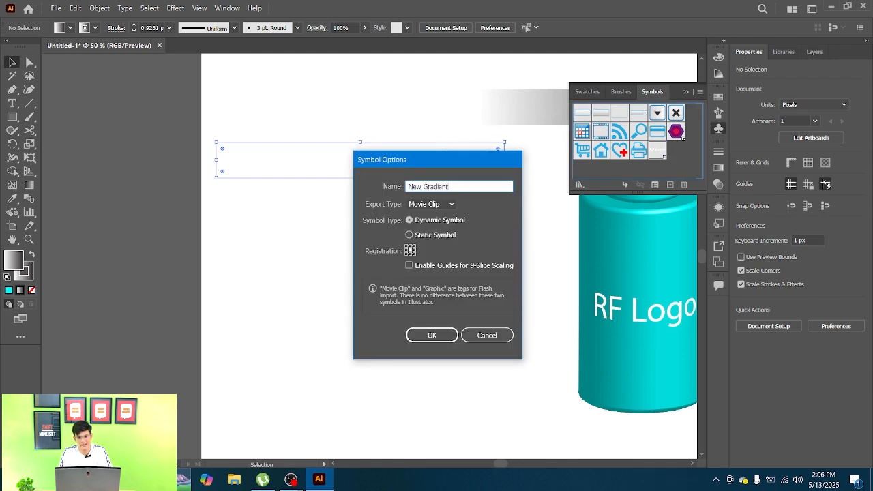
pyautogui.press('Return')
pyautogui.press('Delete')
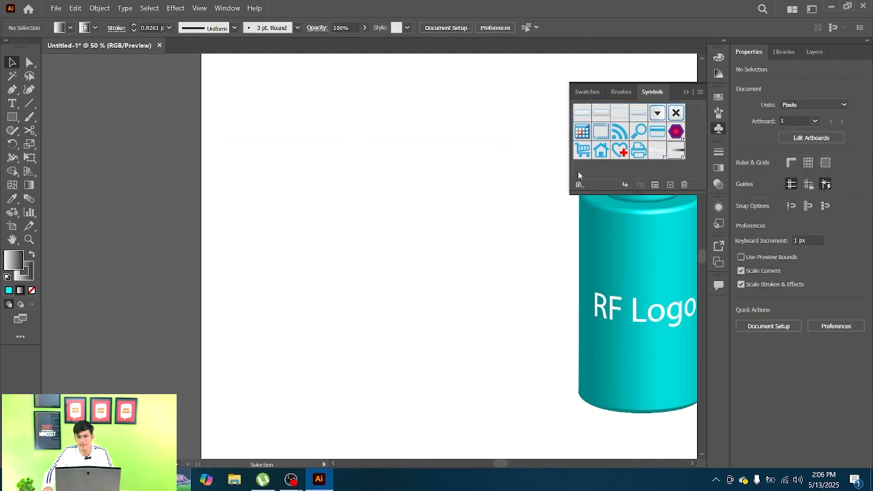
# Step: Open Map Art in the bottle's 3D Revolve (Classic) settings and go to surface 20 of 24, the outer wall of the neck
pyautogui.moveTo(343, 229); pyautogui.dragTo(202, 230)
pyautogui.moveTo(343, 162); pyautogui.dragTo(274, 165)
pyautogui.moveTo(351, 113); pyautogui.dragTo(553, 316)
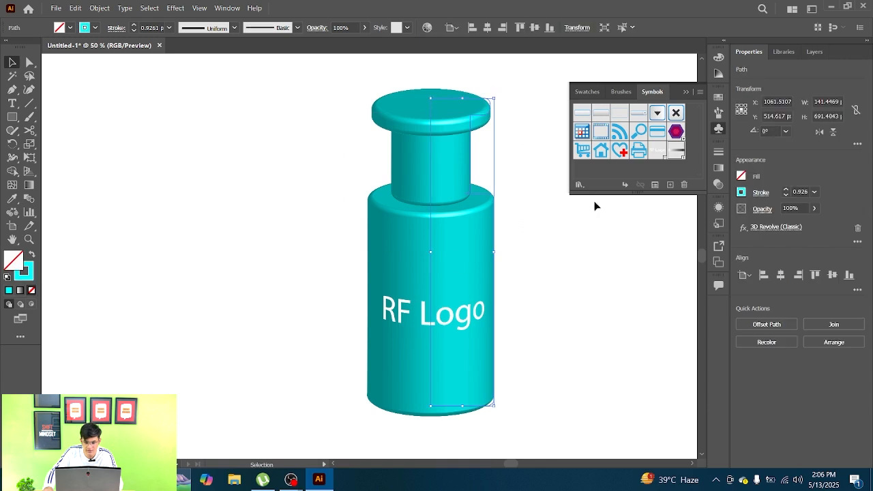
pyautogui.click(776, 227)
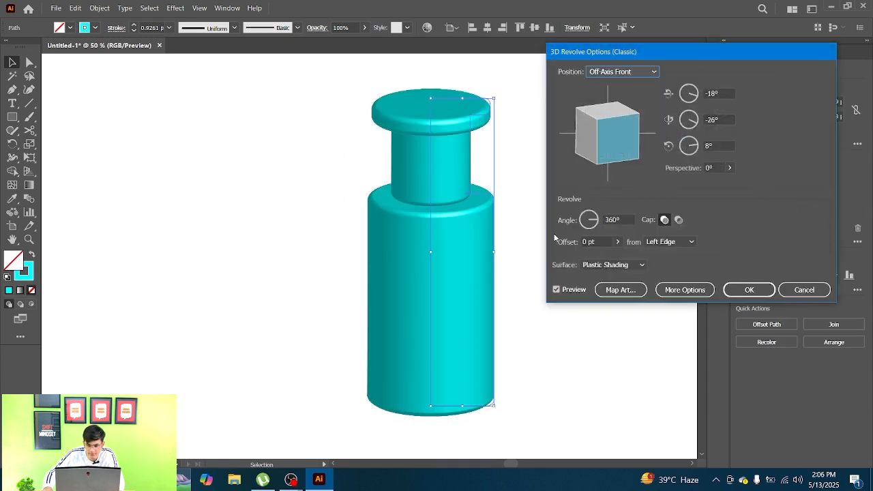
pyautogui.click(617, 290)
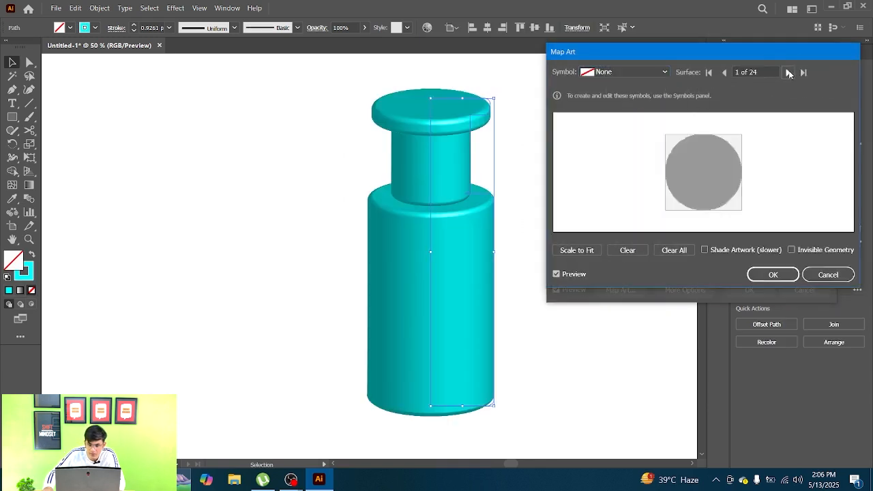
pyautogui.click(789, 72)
pyautogui.click(789, 72)
pyautogui.click(789, 72)
pyautogui.click(789, 72)
pyautogui.click(789, 73)
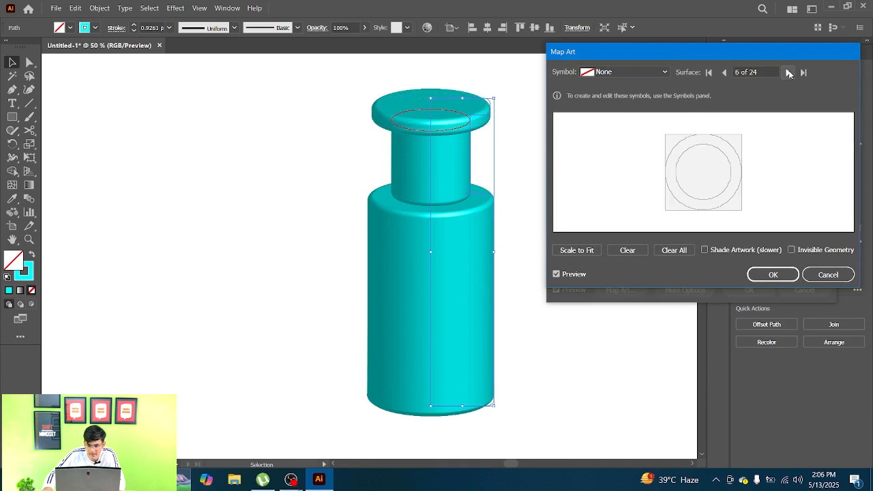
pyautogui.click(789, 72)
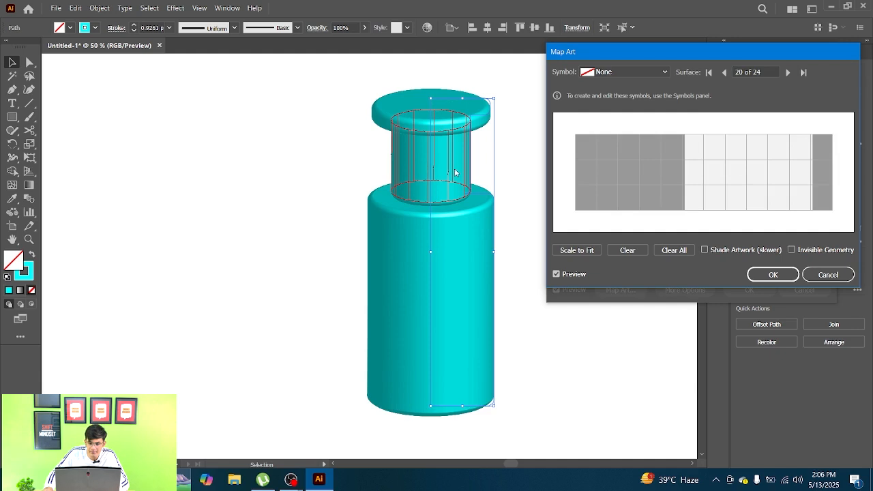
# Step: Map the New Gradient symbol onto the neck surface and stretch it vertically to cover the neck's full height
pyautogui.click(610, 72)
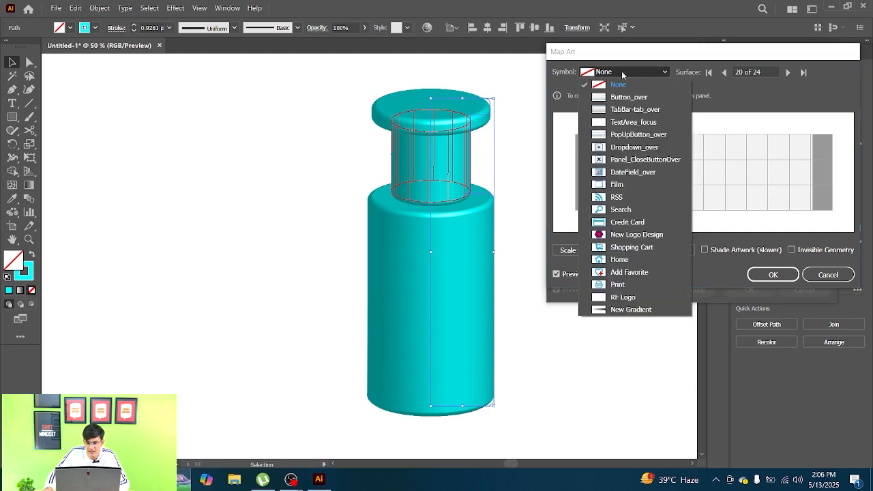
pyautogui.click(633, 311)
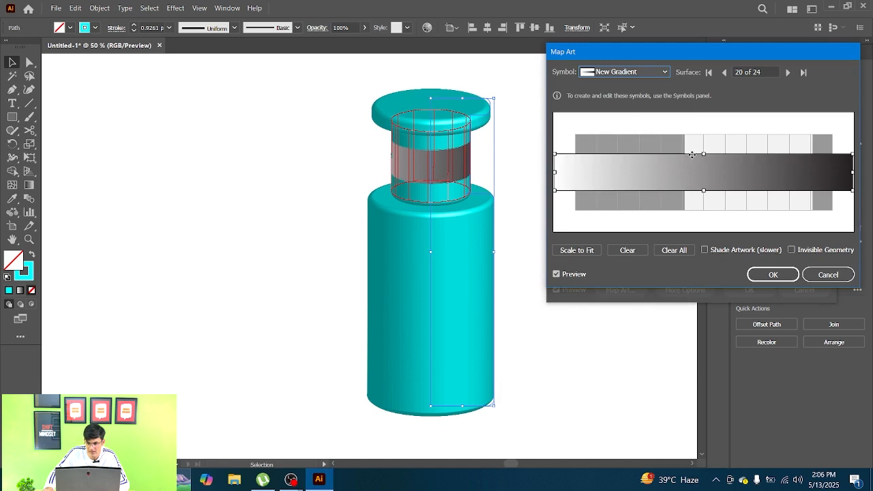
pyautogui.moveTo(703, 154)
pyautogui.mouseDown()
pyautogui.moveTo(699, 137)
pyautogui.moveTo(698, 148)
pyautogui.mouseUp()
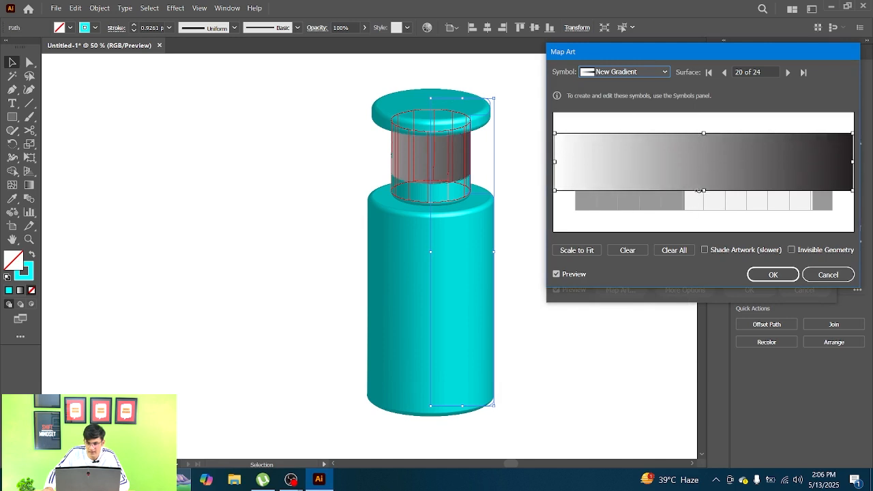
pyautogui.moveTo(703, 190); pyautogui.dragTo(703, 210)
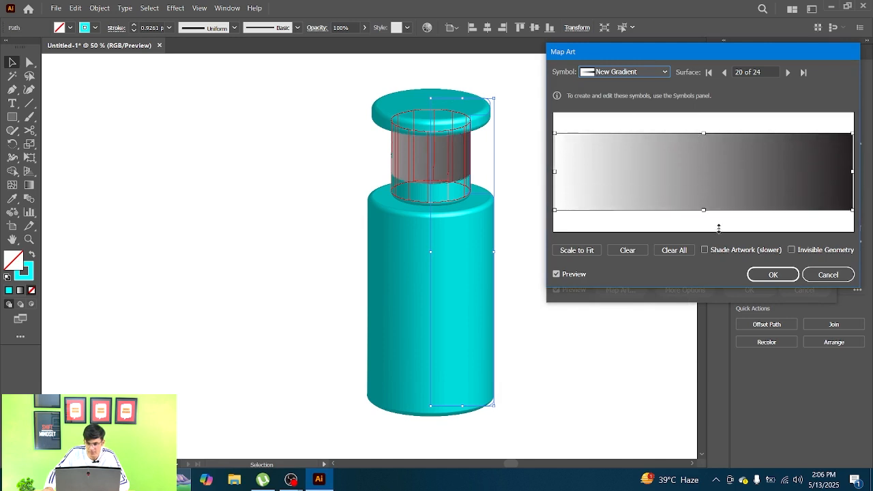
# Step: Go to surface 16 of 24, the main body's outer wall, and map the New Logo Design symbol onto it
pyautogui.click(724, 72)
pyautogui.click(724, 72)
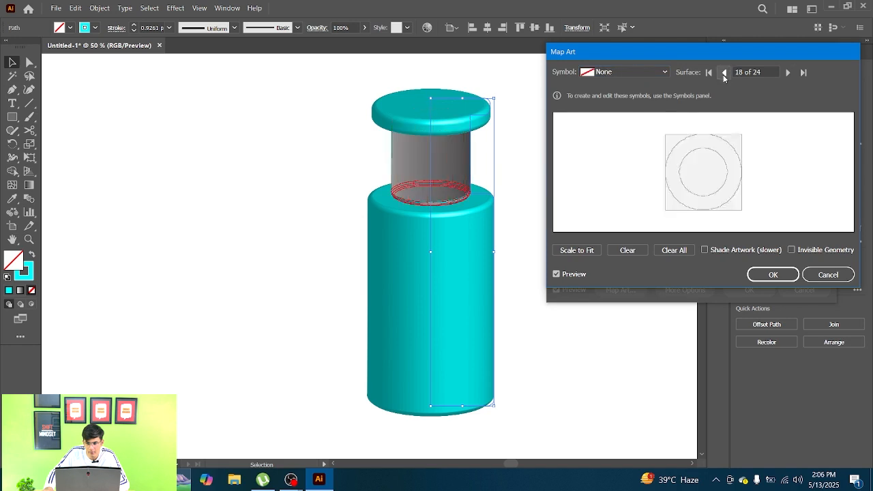
pyautogui.click(724, 72)
pyautogui.click(724, 72)
pyautogui.click(627, 74)
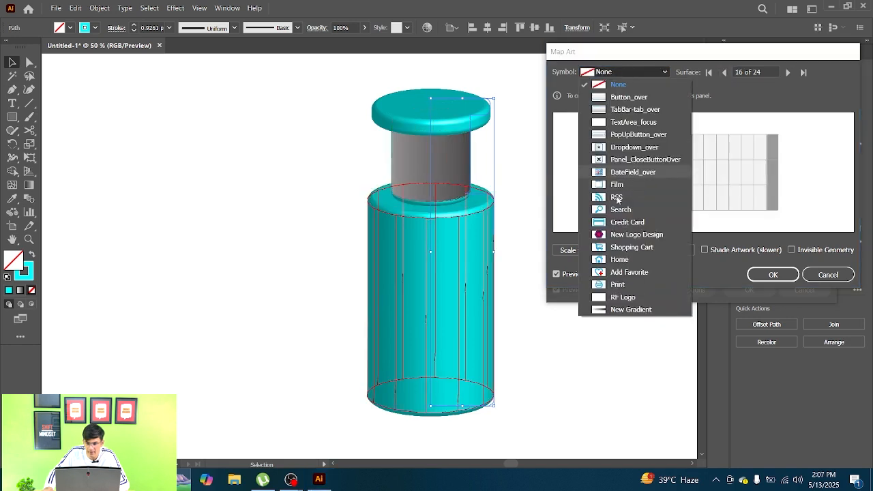
pyautogui.click(634, 234)
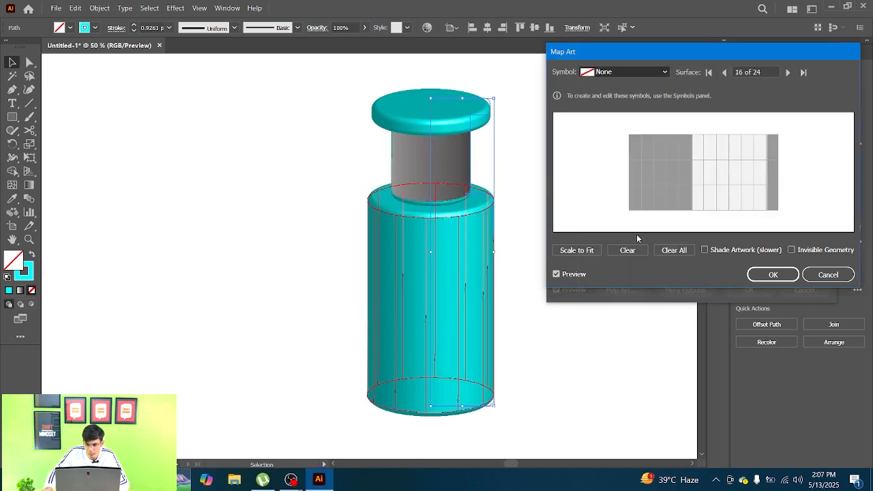
# Step: Resize the hexagon logo to fit within the body's visible area, center it on the front and apply the mapping
pyautogui.moveTo(702, 176); pyautogui.dragTo(764, 209)
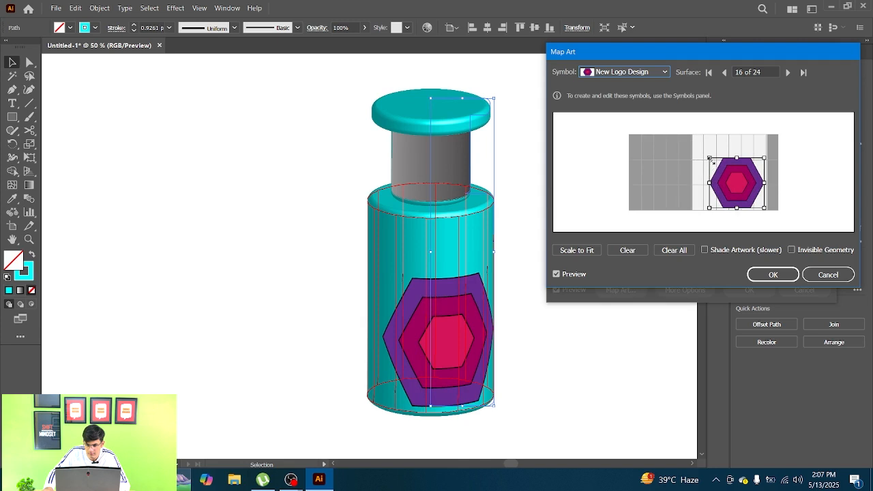
pyautogui.moveTo(709, 158); pyautogui.dragTo(695, 139)
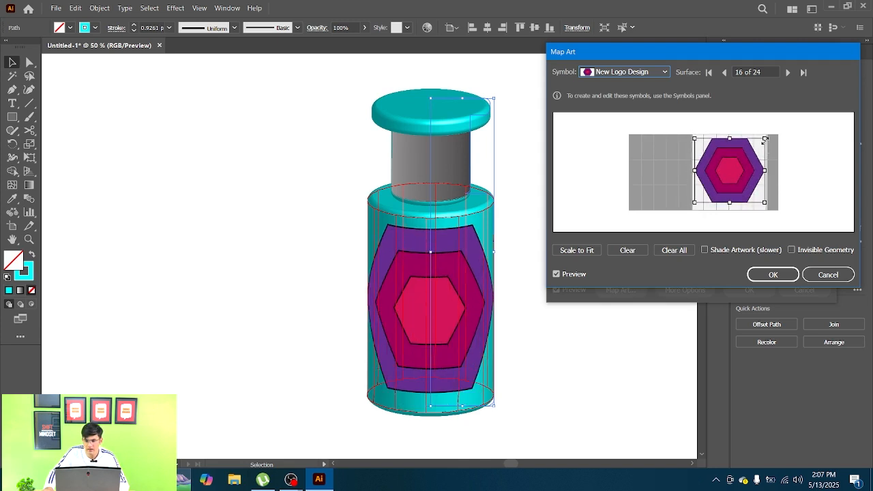
pyautogui.moveTo(764, 140); pyautogui.dragTo(750, 154)
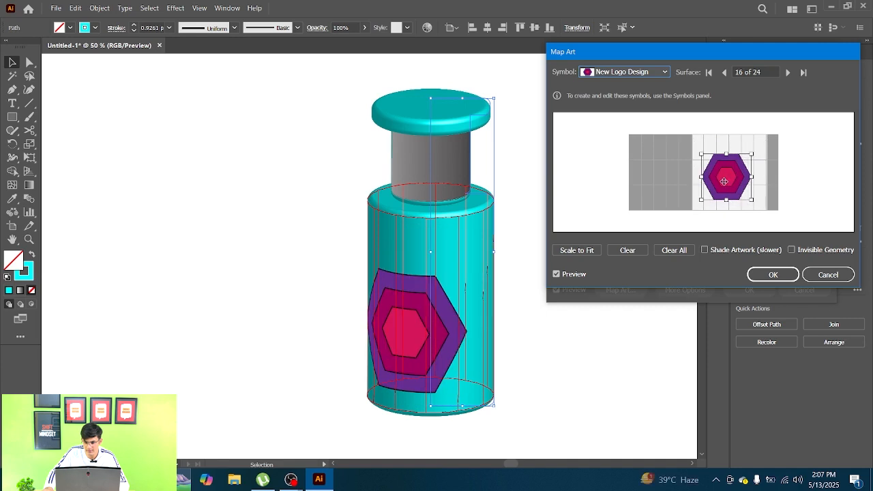
pyautogui.moveTo(724, 181); pyautogui.dragTo(735, 172)
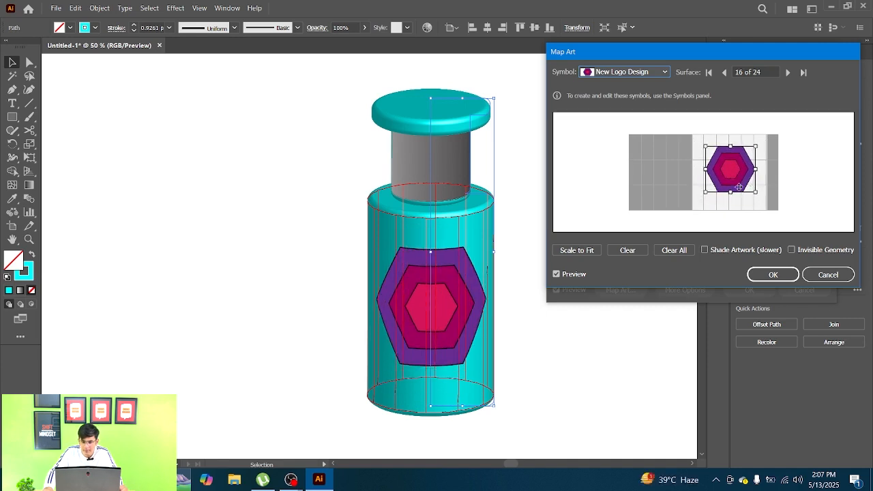
pyautogui.click(772, 274)
pyautogui.click(747, 298)
pyautogui.click(545, 249)
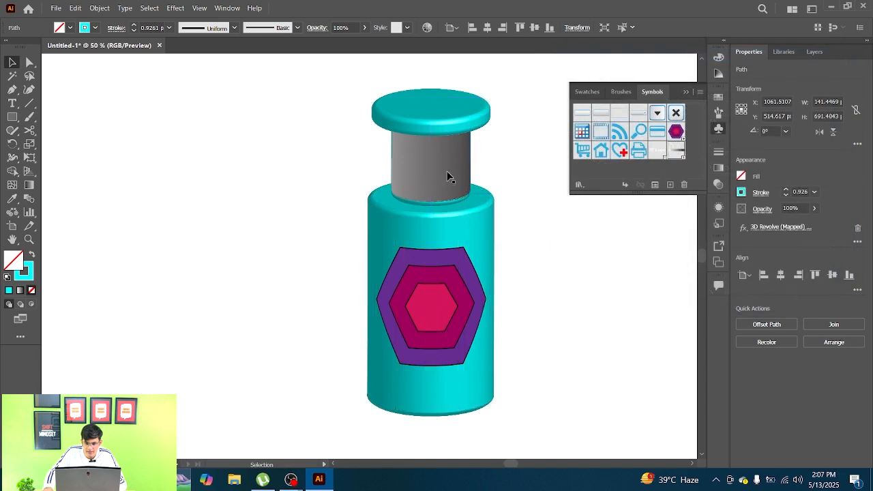
pyautogui.moveTo(419, 192)
pyautogui.mouseDown()
pyautogui.moveTo(403, 156)
pyautogui.moveTo(403, 189)
pyautogui.mouseUp()
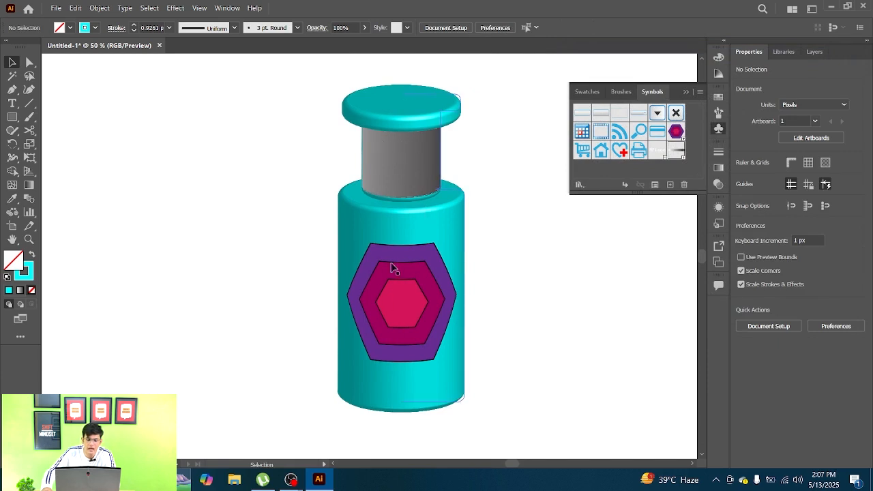
# Step: Open Map Art in the bottle's 3D Revolve (Classic) settings
pyautogui.click(417, 296)
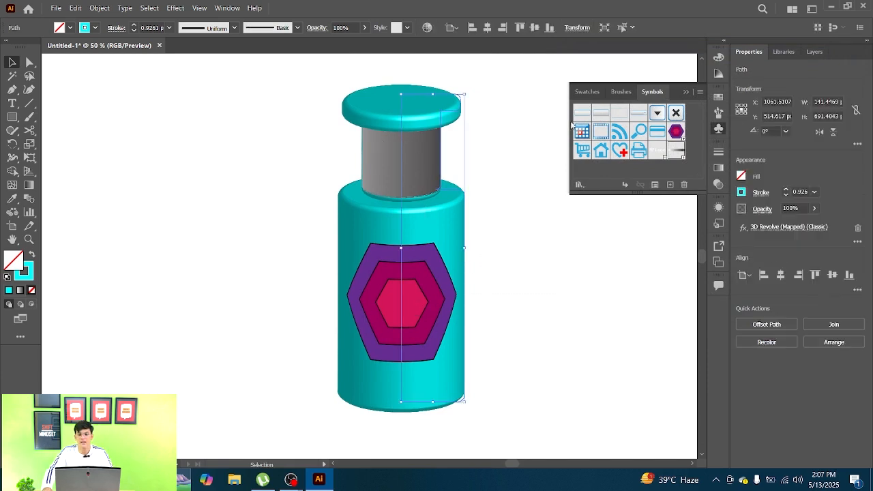
pyautogui.click(798, 231)
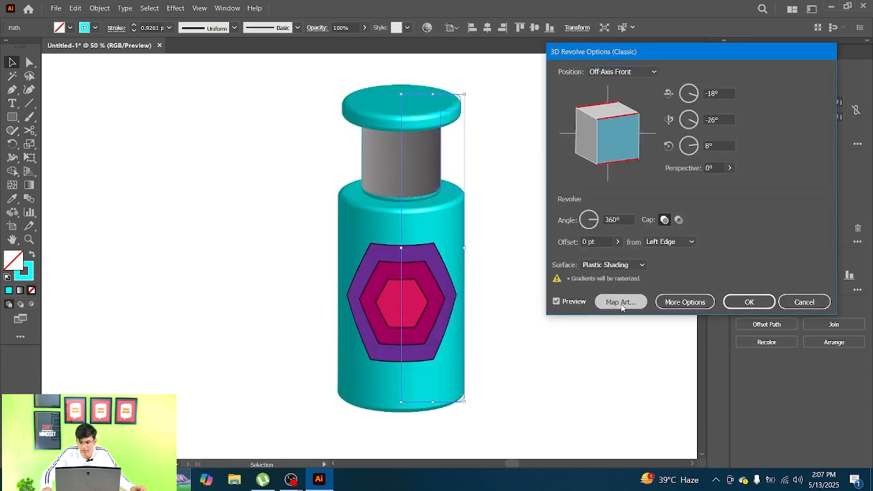
pyautogui.click(620, 303)
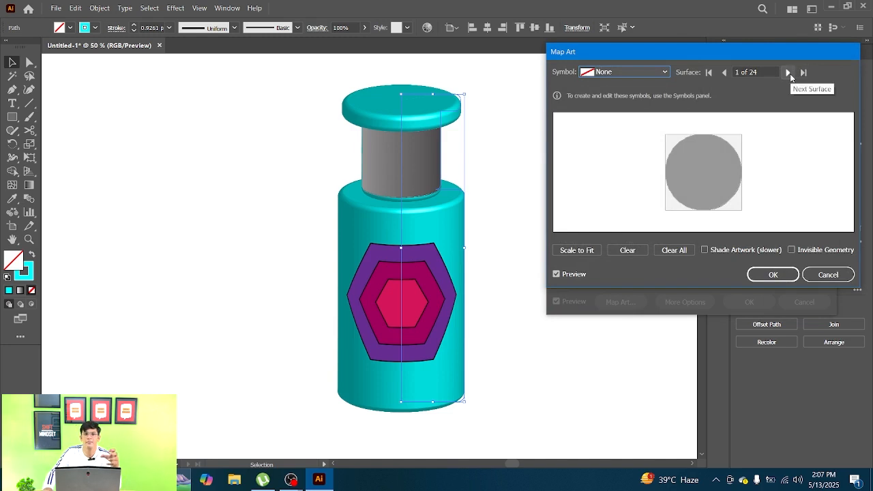
# Step: Step through surfaces 1 to 9 of 24 to examine which parts of the cap and neck each one covers
pyautogui.click(788, 72)
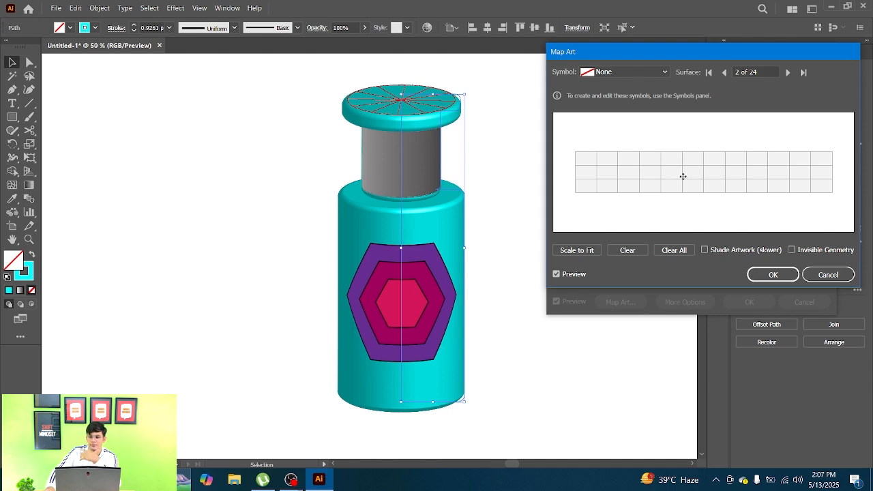
pyautogui.click(788, 72)
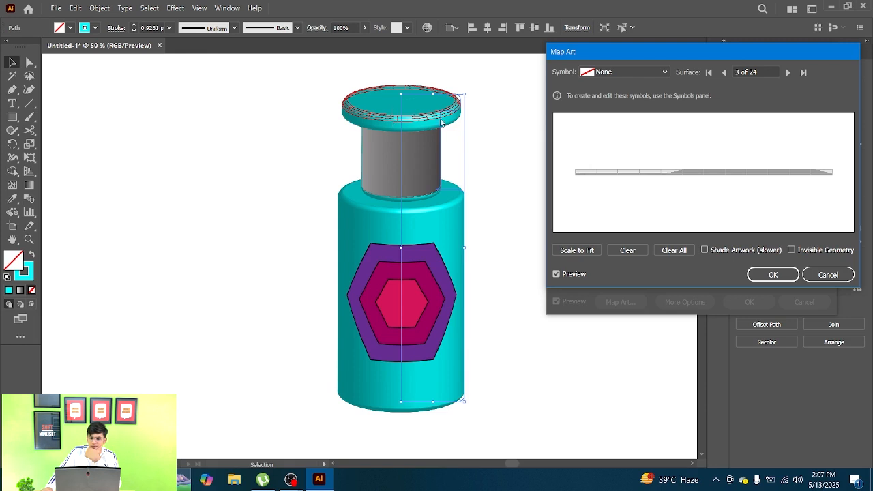
pyautogui.click(788, 72)
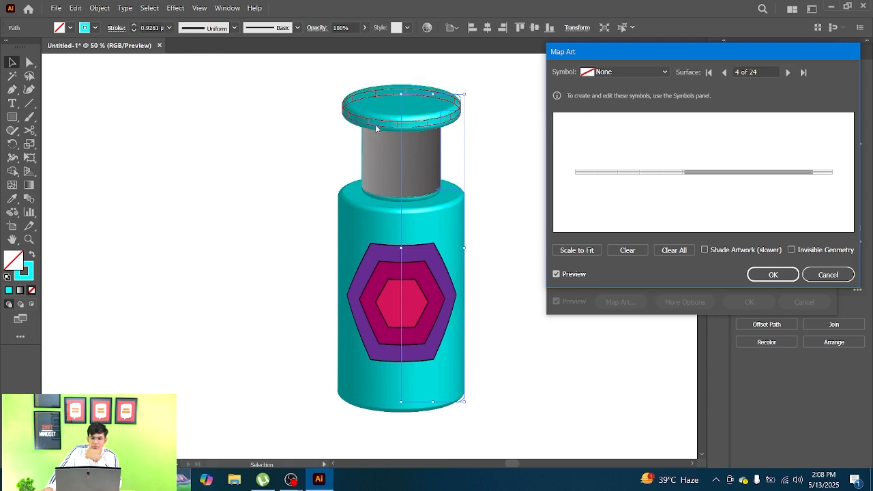
pyautogui.click(788, 72)
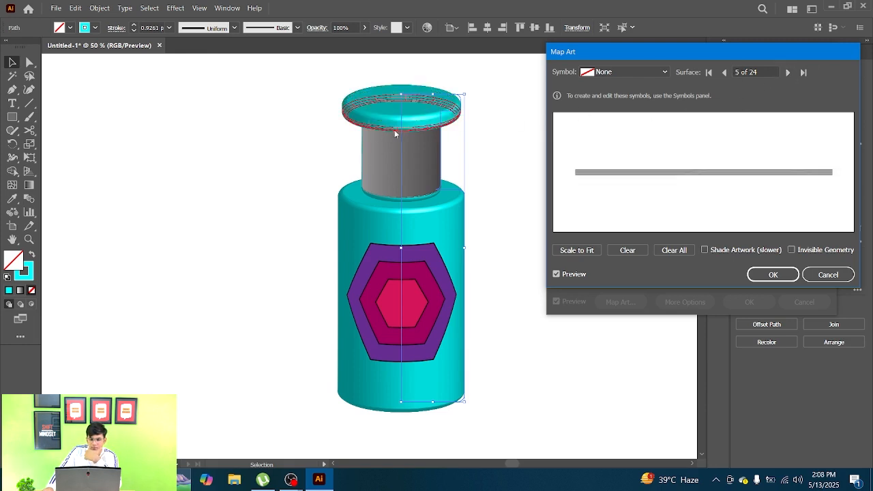
pyautogui.click(788, 72)
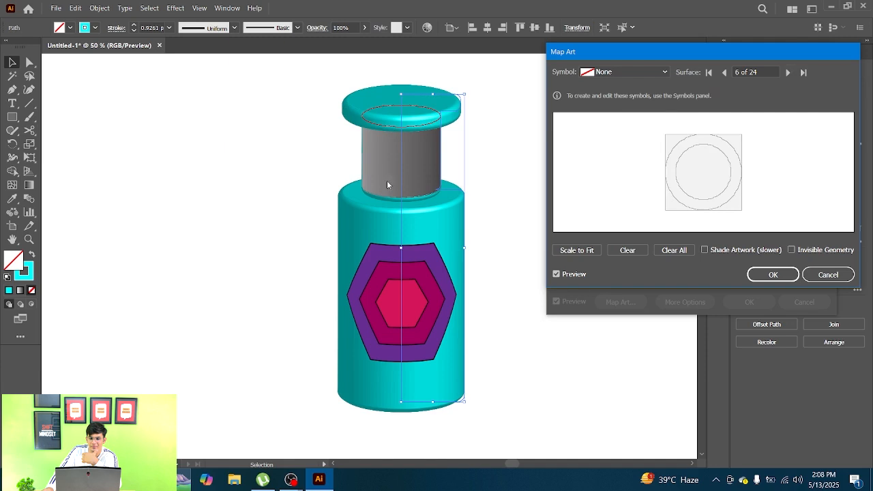
pyautogui.click(788, 73)
pyautogui.click(724, 72)
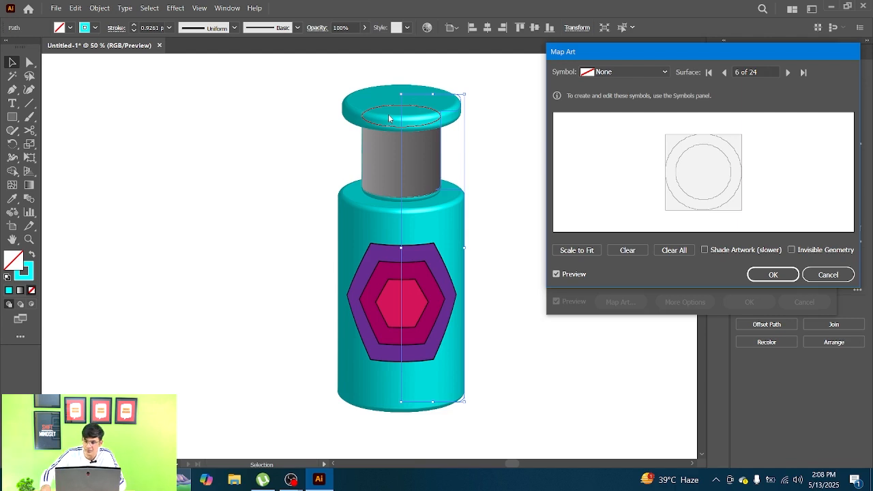
pyautogui.click(788, 71)
pyautogui.click(788, 72)
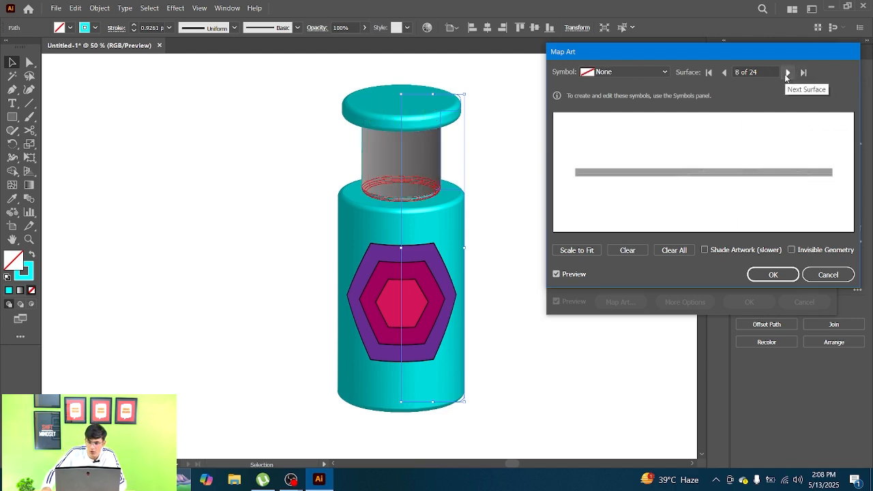
pyautogui.click(724, 71)
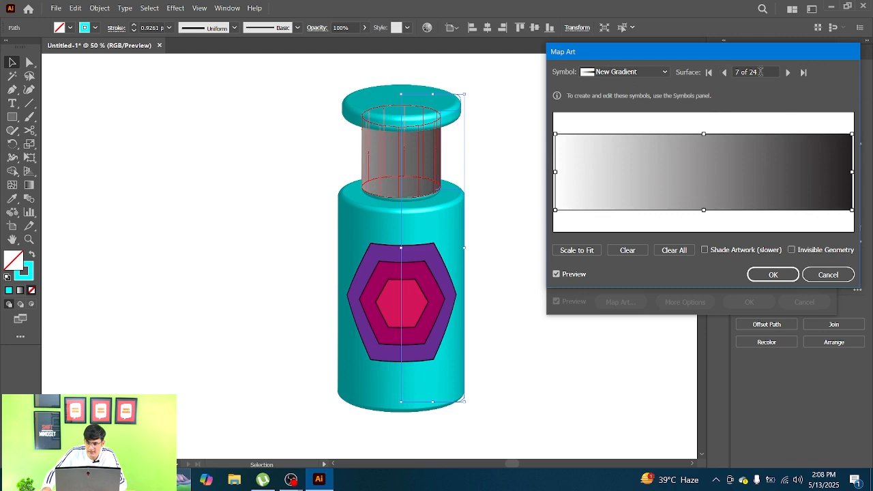
pyautogui.click(787, 71)
pyautogui.click(787, 71)
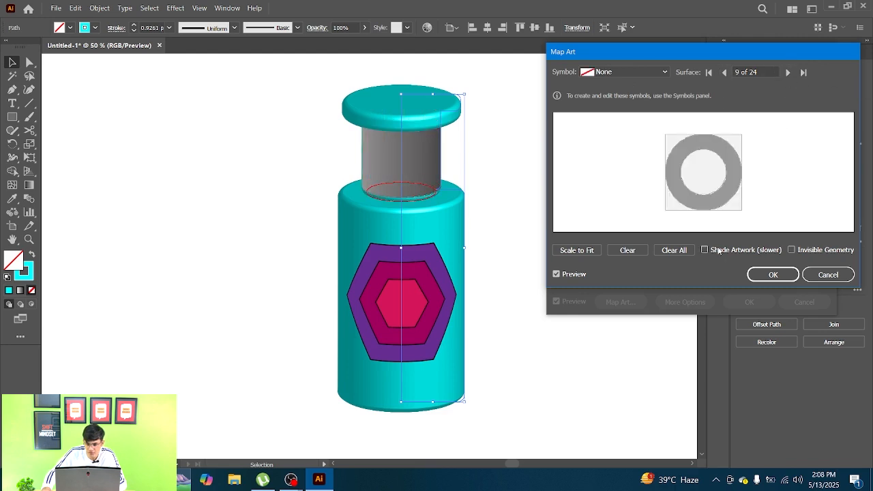
# Step: Compare the mapped artwork with and without Shade Artwork, leave the shading enabled and apply the Map Art settings
pyautogui.click(704, 249)
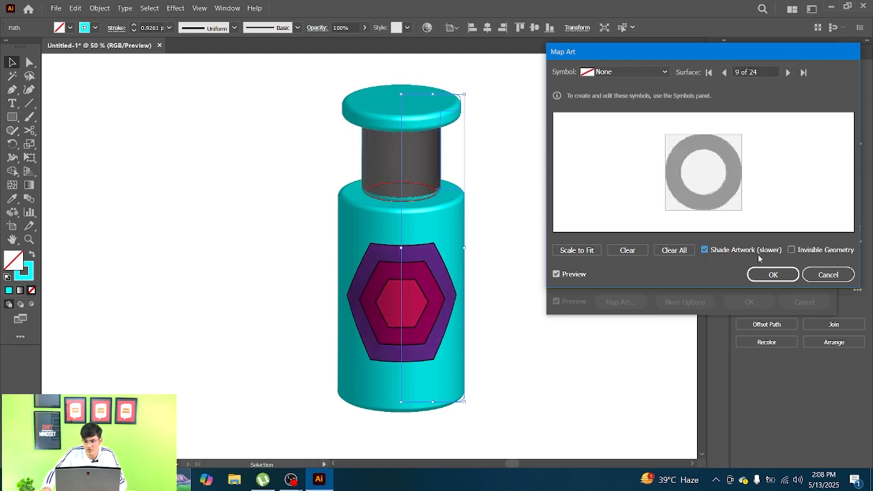
pyautogui.click(704, 251)
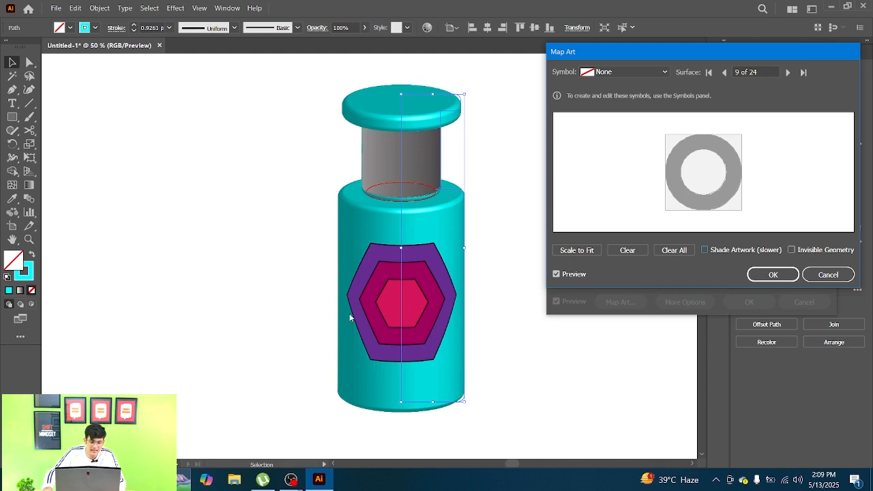
pyautogui.click(705, 250)
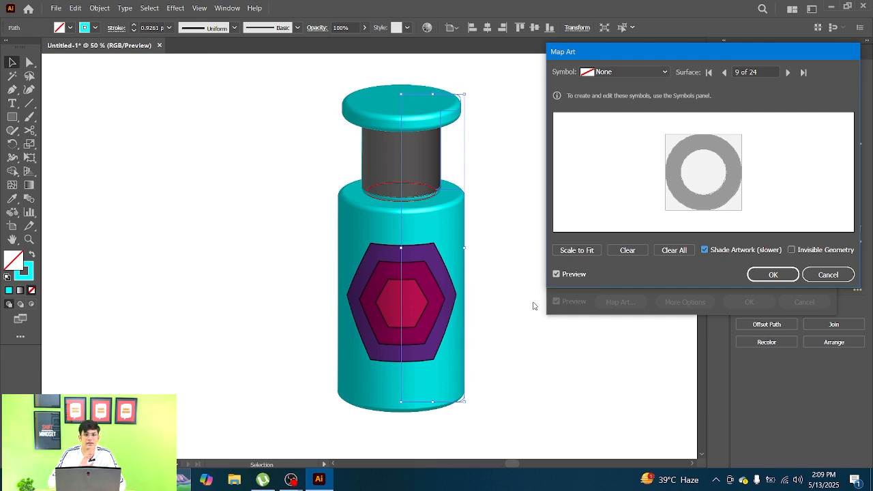
pyautogui.click(772, 274)
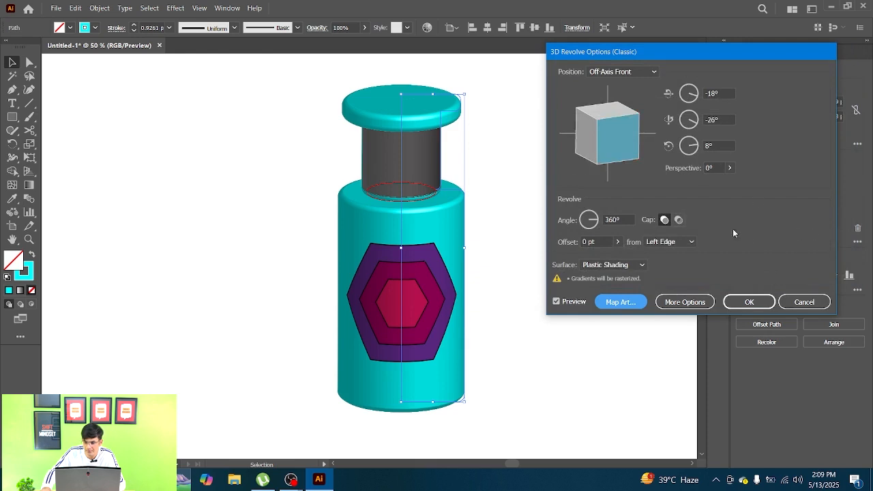
# Step: Expand the surface lighting options, add a second light and place it at the left edge of the lighting sphere
pyautogui.click(697, 304)
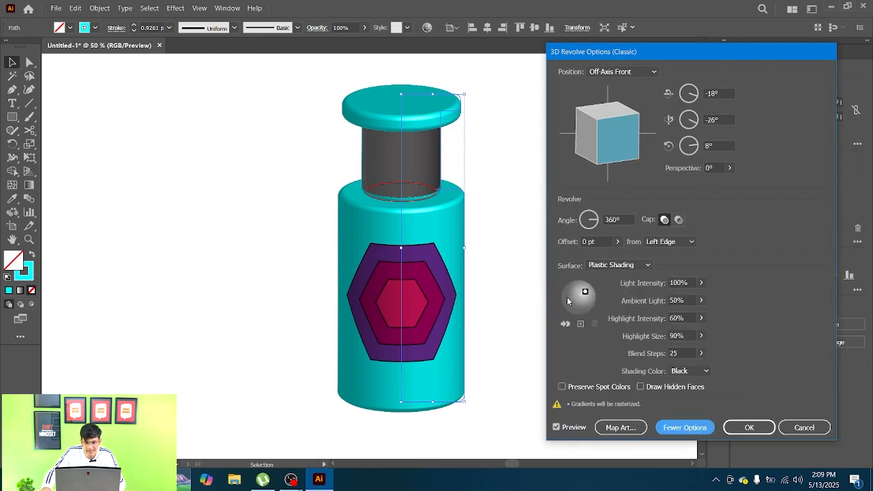
pyautogui.click(580, 324)
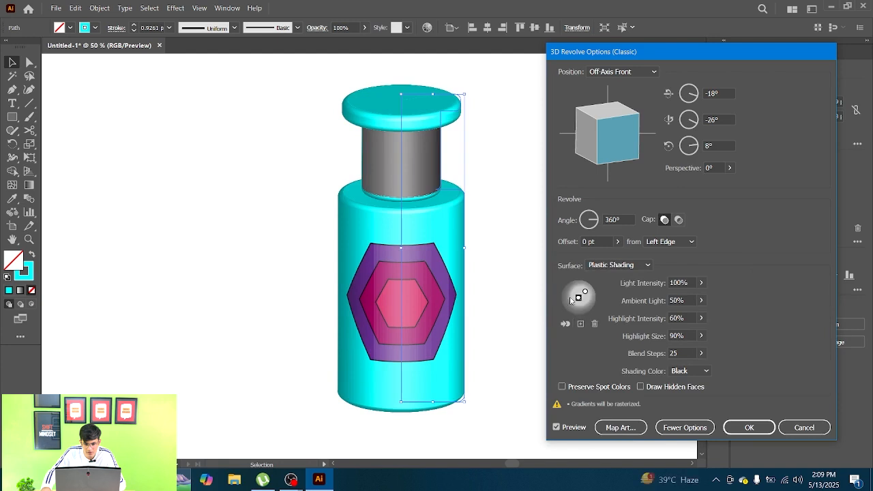
pyautogui.moveTo(578, 298); pyautogui.dragTo(563, 300)
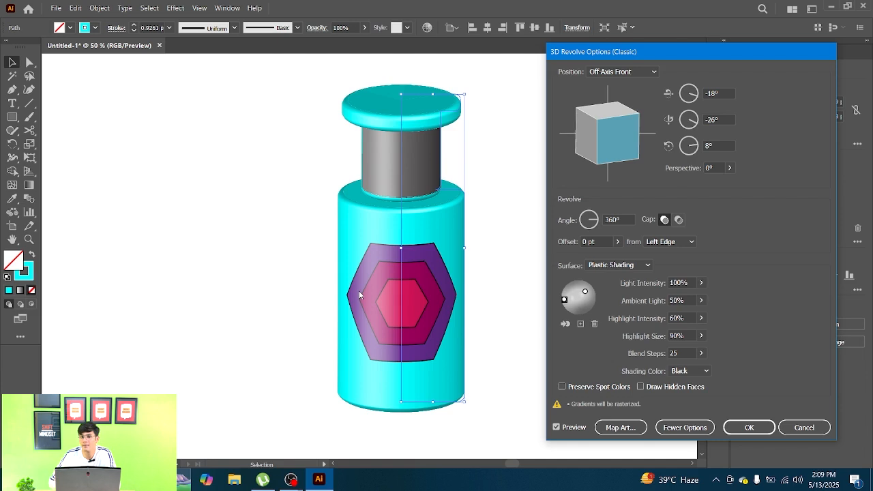
# Step: Reduce the second light's intensity to 62% and set the ambient light to 40%
pyautogui.click(701, 300)
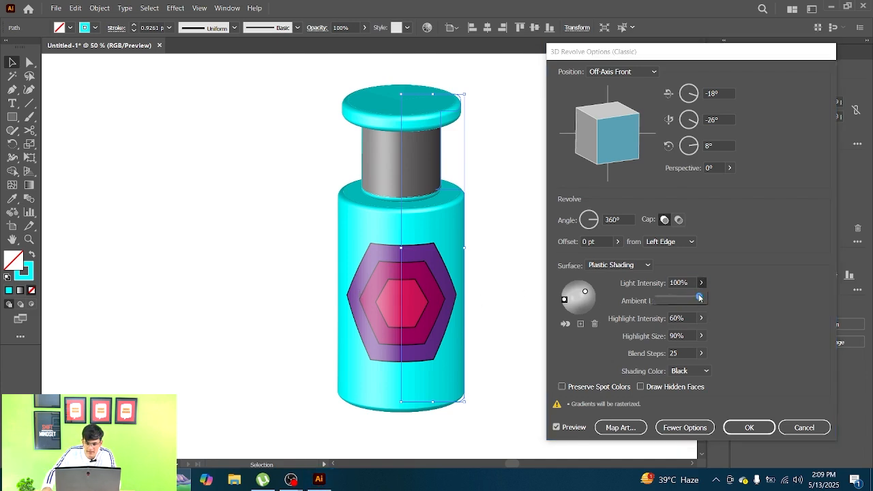
pyautogui.moveTo(699, 298); pyautogui.dragTo(672, 318)
pyautogui.click(701, 318)
pyautogui.click(731, 309)
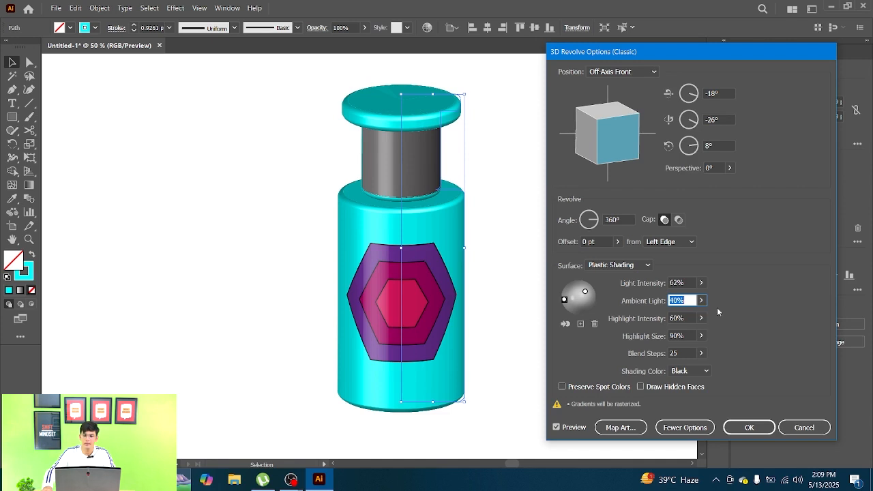
pyautogui.click(585, 291)
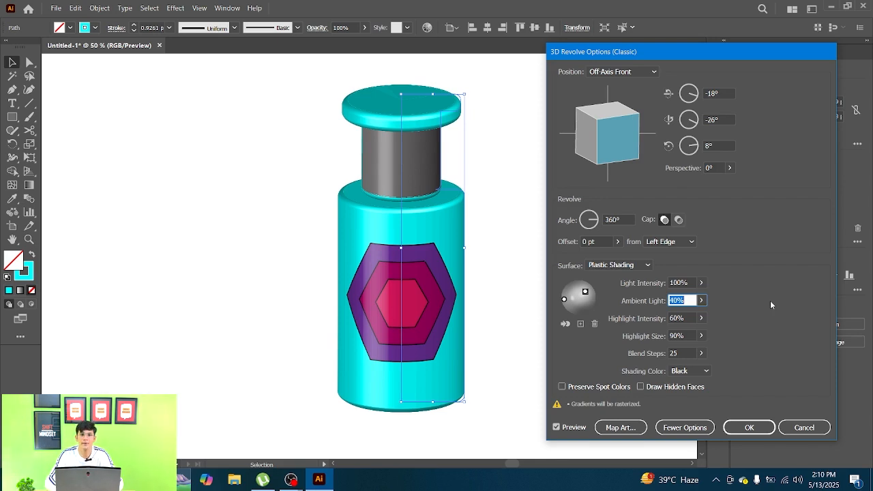
pyautogui.click(701, 335)
pyautogui.click(746, 336)
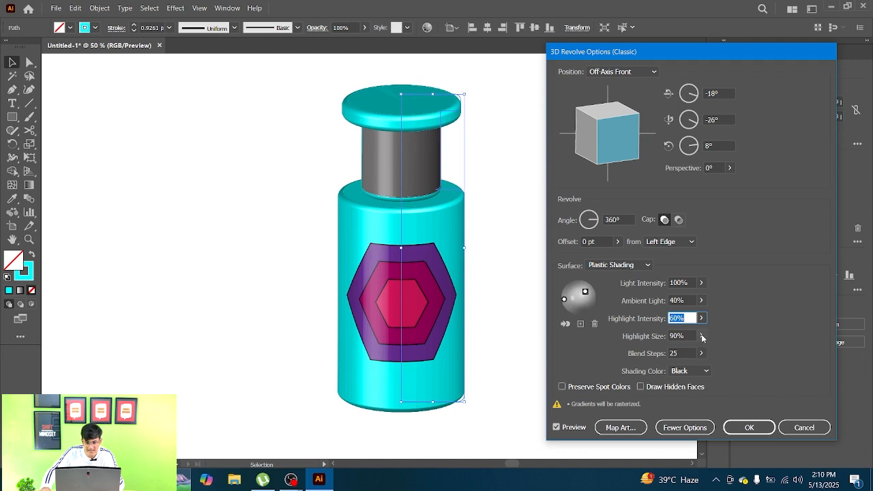
# Step: Set the shading color to a custom bright magenta, apply the 3D Revolve settings and deselect the bottle
pyautogui.click(694, 371)
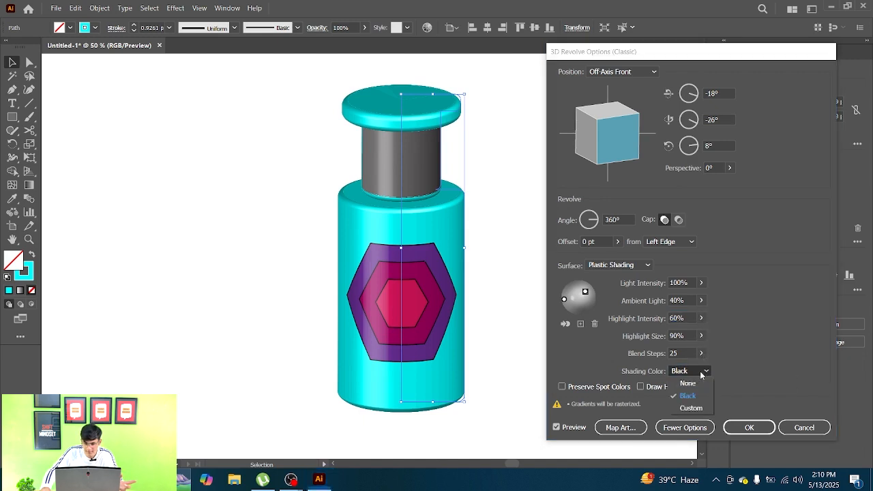
pyautogui.click(690, 408)
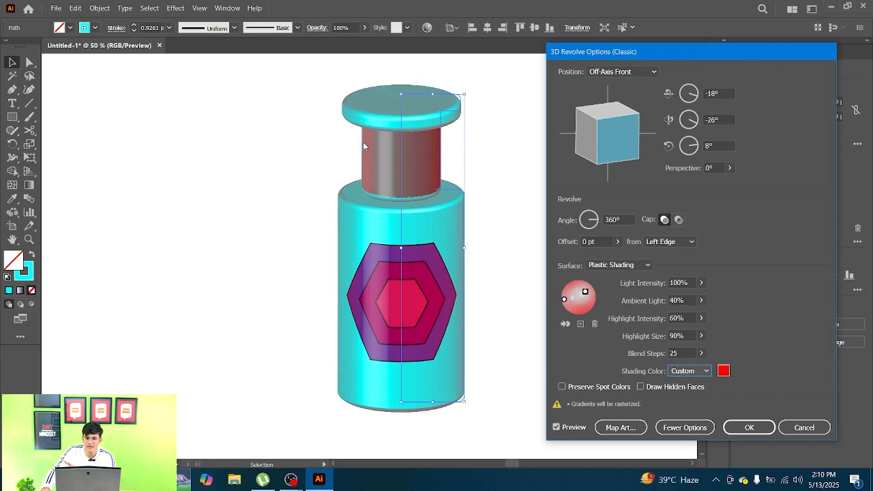
pyautogui.click(722, 370)
pyautogui.click(255, 197)
pyautogui.click(270, 208)
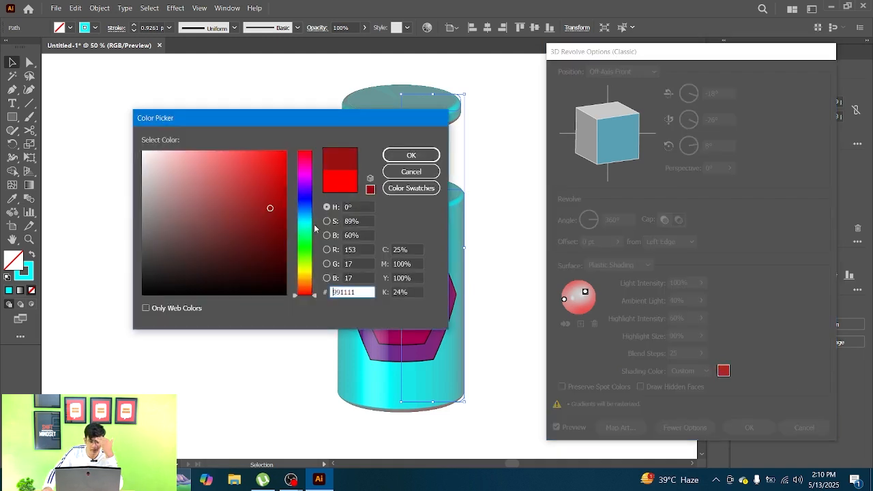
pyautogui.moveTo(314, 229); pyautogui.dragTo(310, 170)
pyautogui.click(283, 153)
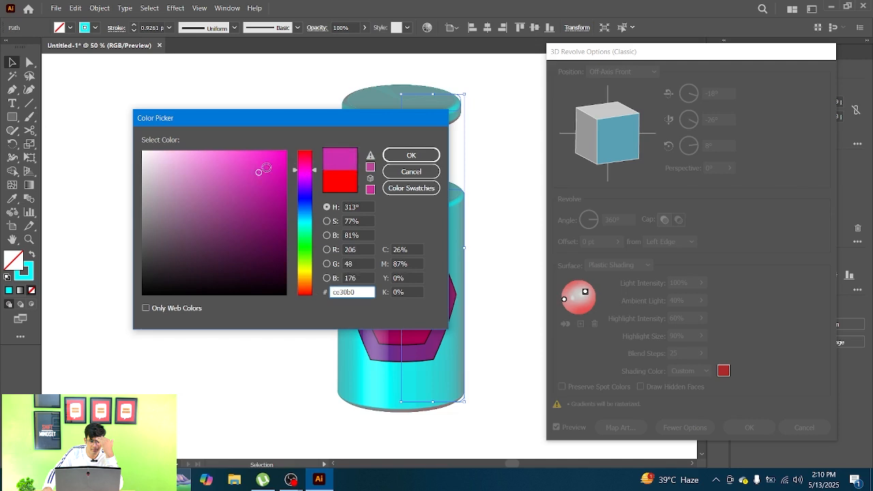
pyautogui.click(410, 156)
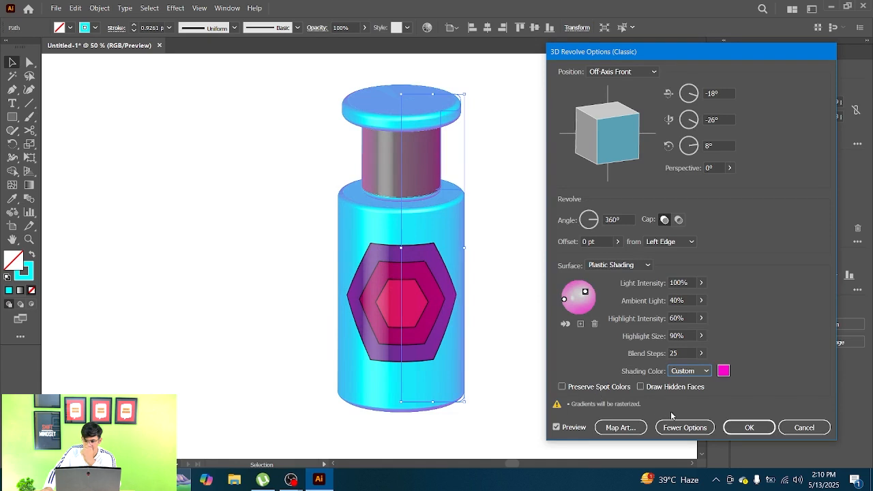
pyautogui.click(748, 427)
pyautogui.click(481, 171)
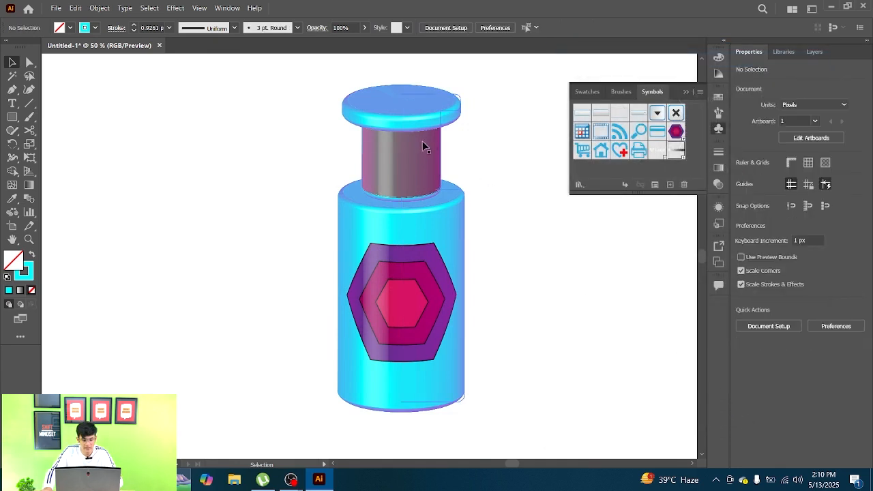
pyautogui.scroll(-1, 423, 145)
pyautogui.moveTo(452, 128); pyautogui.dragTo(426, 157)
pyautogui.moveTo(408, 114); pyautogui.dragTo(403, 122)
pyautogui.scroll(1, 403, 175)
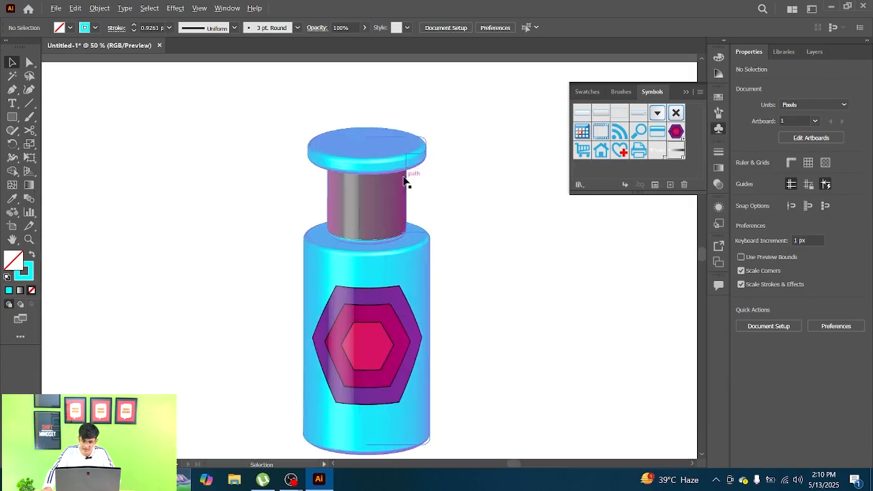